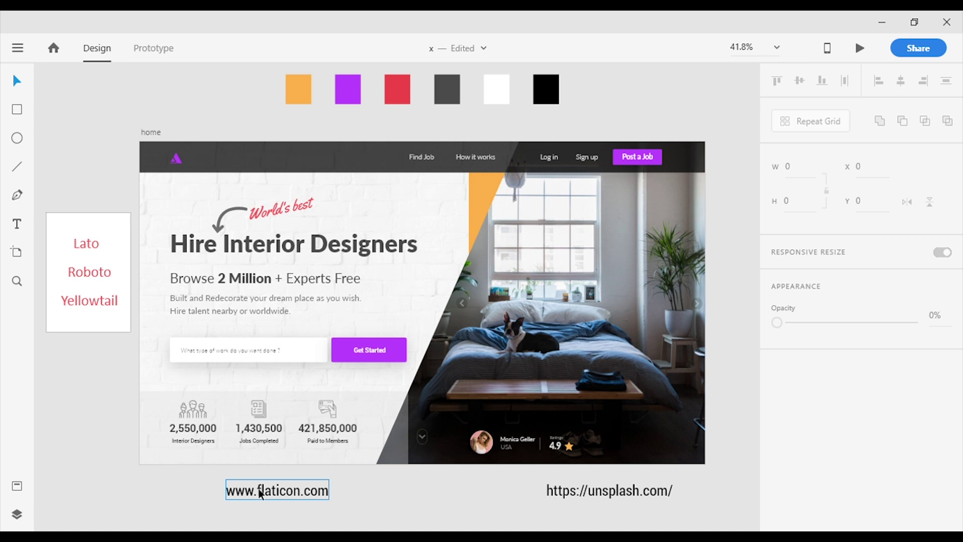
{"action": "left_click", "coordinate": [475, 405]}
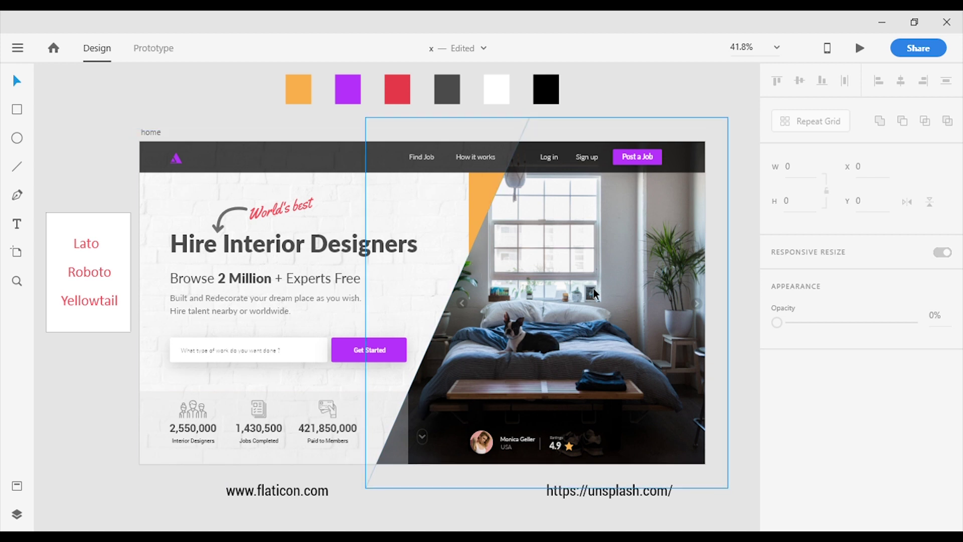
{"action": "key", "text": "Escape"}
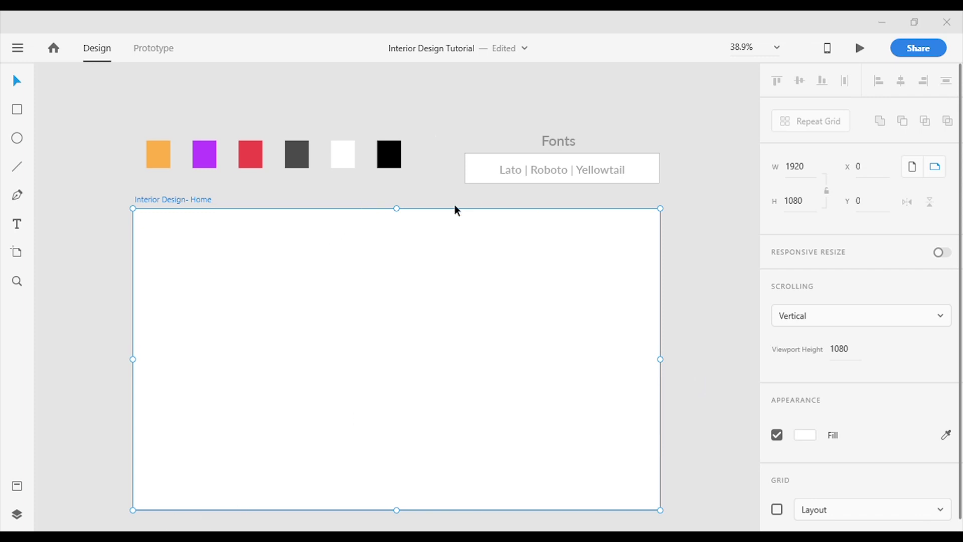
Step: Paste the white brick image, scale it to cover the whole artboard at about 1939 × 1108, and lower its opacity to about 68%
{"action": "key", "text": "ctrl+v"}
{"action": "left_click_drag", "start_coordinate": [450, 271], "coordinate": [219, 255]}
{"action": "left_click_drag", "start_coordinate": [301, 305], "coordinate": [682, 524]}
{"action": "left_click_drag", "start_coordinate": [912, 397], "coordinate": [871, 408]}
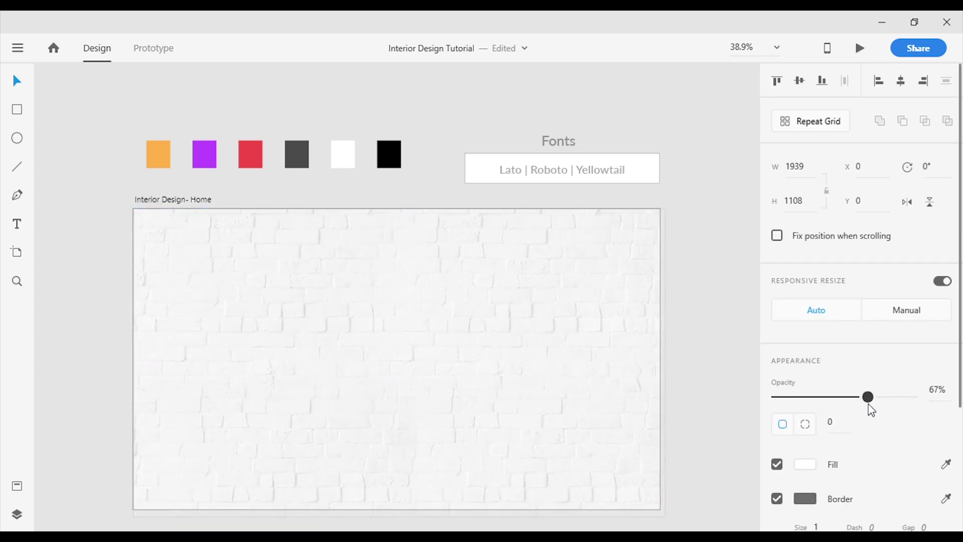
Step: Draw a 1920 × 111 header bar across the top of the artboard with a black fill at 68% opacity
{"action": "left_click", "coordinate": [17, 109]}
{"action": "mouse_move", "coordinate": [138, 212]}
{"action": "left_mouse_down"}
{"action": "mouse_move", "coordinate": [639, 260]}
{"action": "mouse_move", "coordinate": [667, 248]}
{"action": "left_mouse_up"}
{"action": "left_click", "coordinate": [805, 465]}
{"action": "left_click", "coordinate": [627, 508]}
{"action": "mouse_move", "coordinate": [888, 398]}
{"action": "left_mouse_down"}
{"action": "mouse_move", "coordinate": [859, 398]}
{"action": "mouse_move", "coordinate": [869, 398]}
{"action": "left_mouse_up"}
{"action": "left_click", "coordinate": [17, 82]}
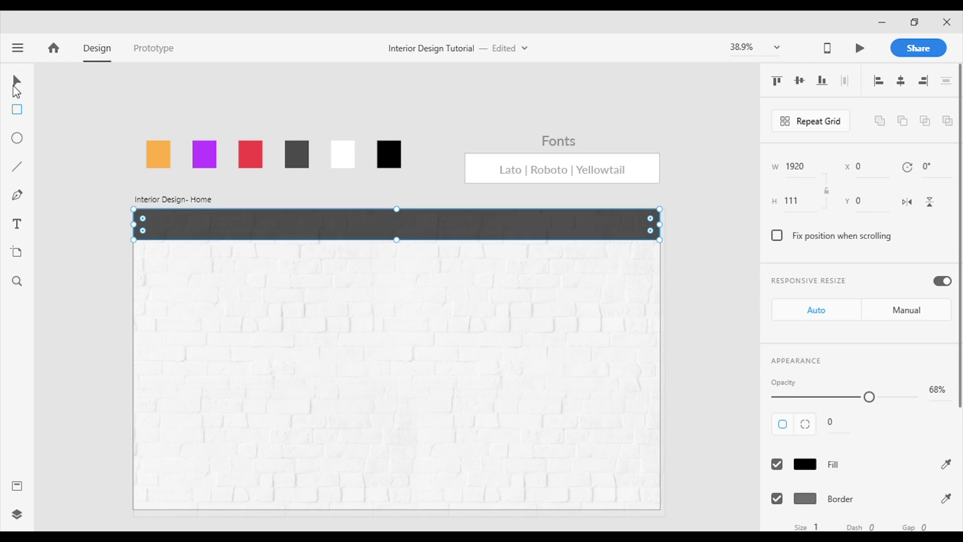
{"action": "key", "text": "Escape"}
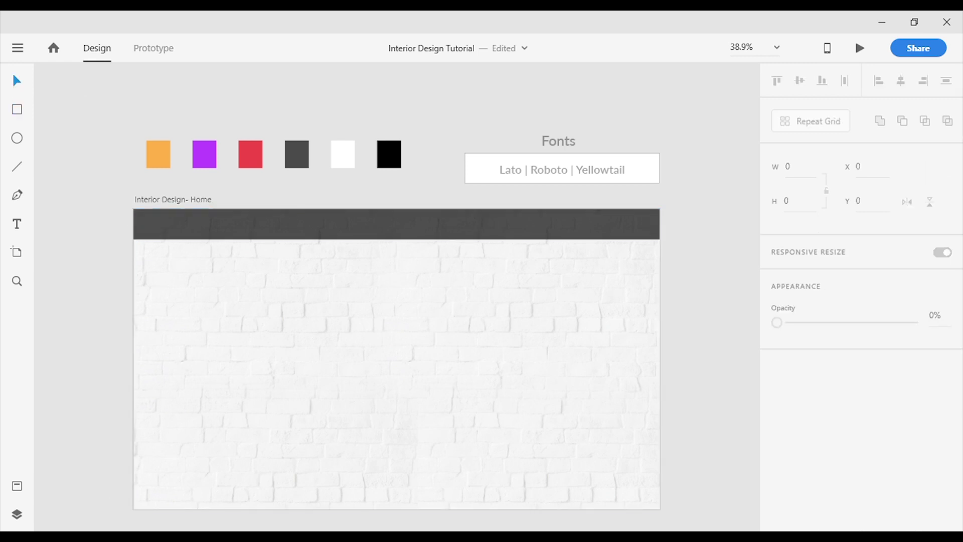
Step: Draw a closed Pen shape about 1144 × 1139 with a slanted left edge, covering the right part of the artboard
{"action": "left_click", "coordinate": [17, 196]}
{"action": "scroll", "coordinate": [505, 201], "scroll_direction": "down", "scroll_amount": 2}
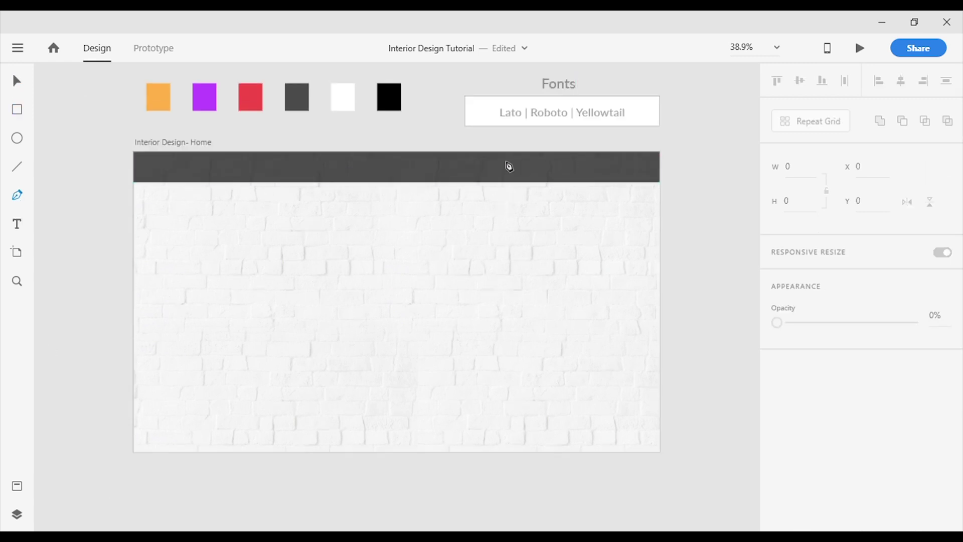
{"action": "left_click", "coordinate": [465, 151]}
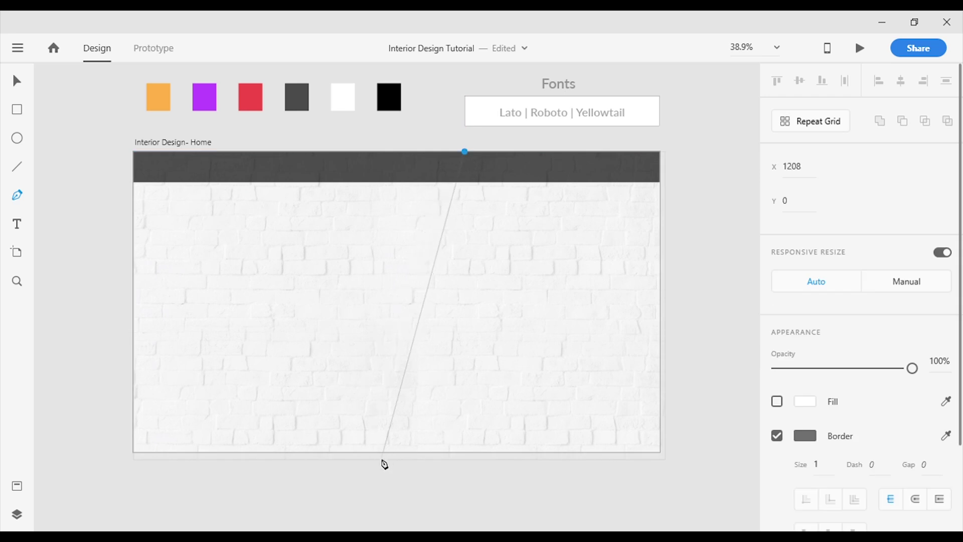
{"action": "left_click", "coordinate": [375, 459]}
{"action": "left_click", "coordinate": [690, 459]}
{"action": "left_click", "coordinate": [691, 142]}
{"action": "left_click", "coordinate": [469, 142]}
{"action": "left_click", "coordinate": [465, 152]}
Step: Fill the slanted shape with a light pinkish grey and remove its border
{"action": "left_click", "coordinate": [798, 402]}
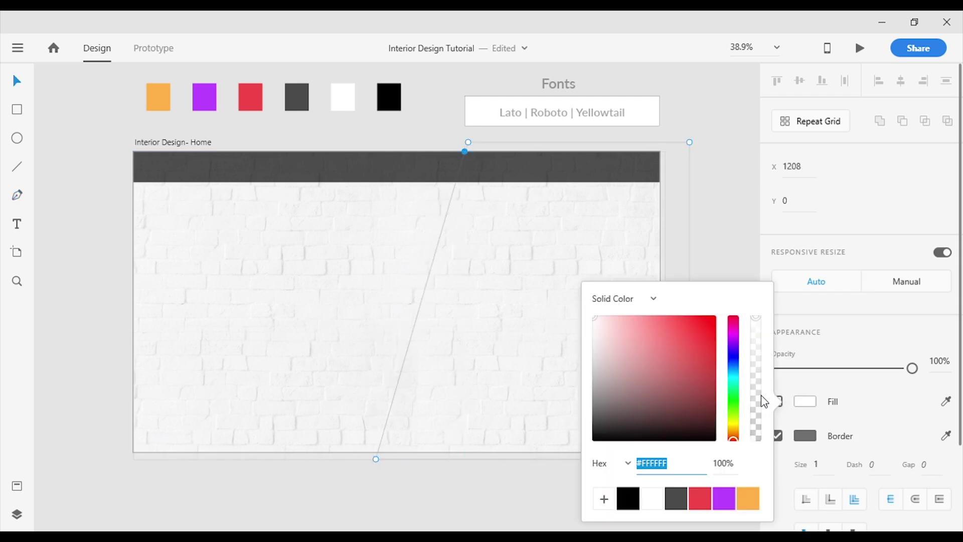
{"action": "left_click_drag", "start_coordinate": [633, 351], "coordinate": [598, 326]}
{"action": "left_click", "coordinate": [20, 83]}
{"action": "left_click", "coordinate": [779, 466]}
{"action": "left_click", "coordinate": [699, 462]}
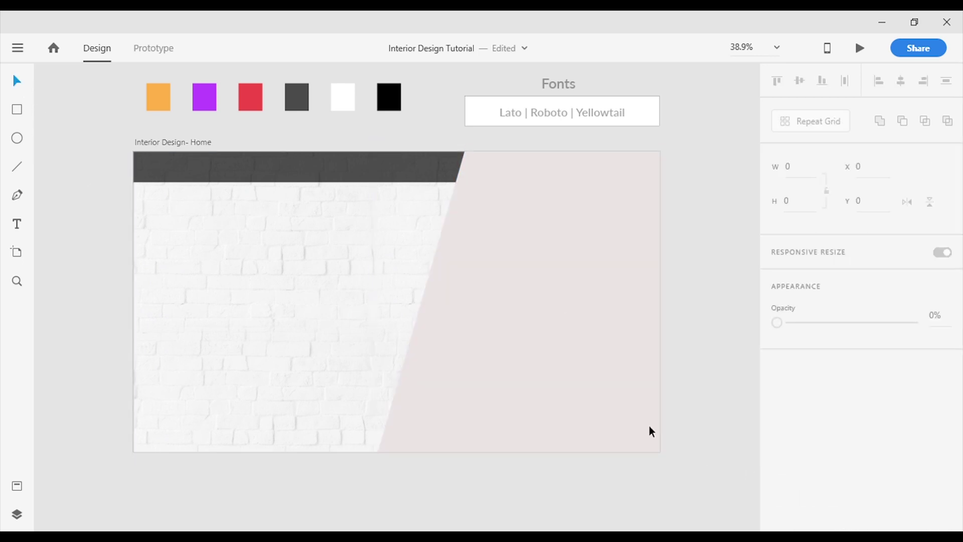
Step: Send the slanted shape backward so it sits behind the dark header bar
{"action": "left_click", "coordinate": [557, 361]}
{"action": "left_click", "coordinate": [612, 486]}
{"action": "left_click", "coordinate": [562, 390]}
{"action": "key", "text": "ctrl+["}
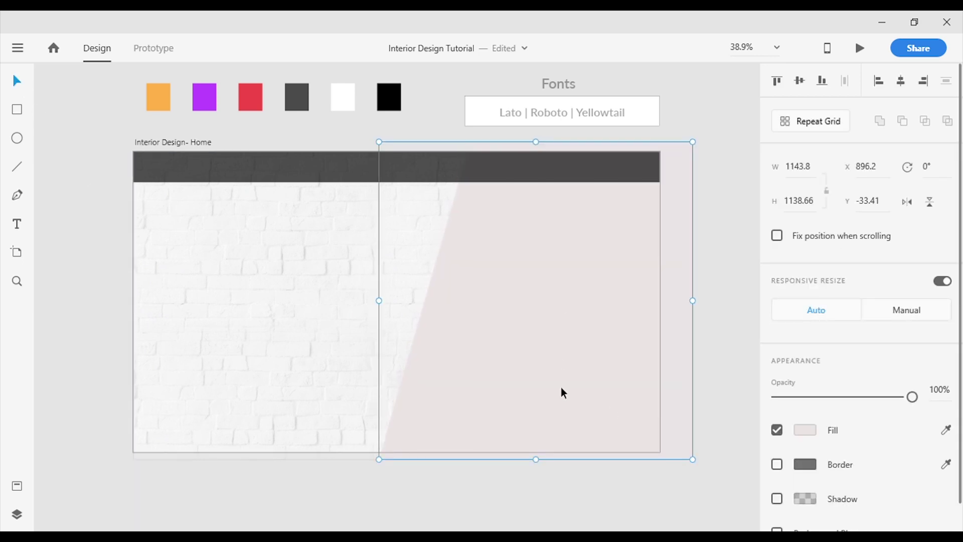
{"action": "left_click", "coordinate": [393, 511]}
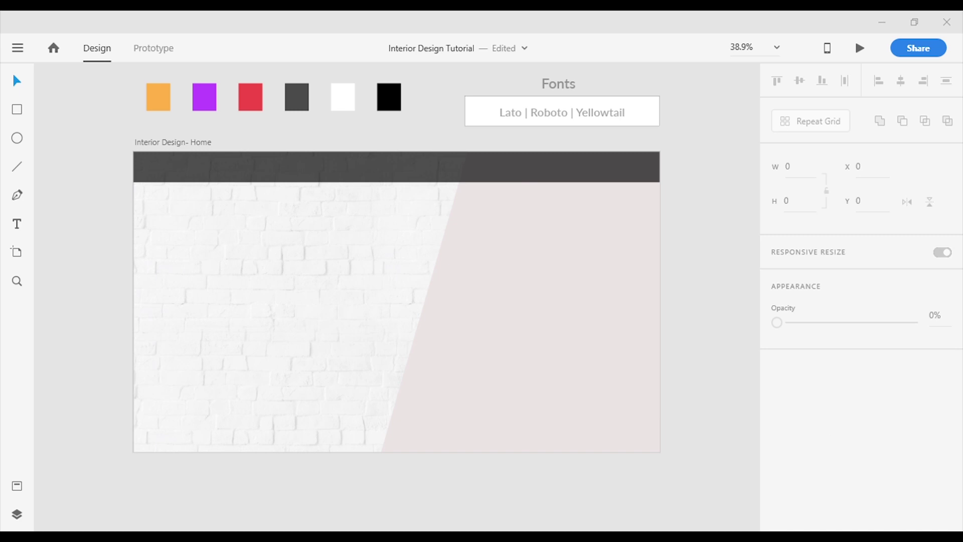
Step: Paste the bedroom photo and place it into the slanted shape as its image fill
{"action": "key", "text": "ctrl+v"}
{"action": "left_click_drag", "start_coordinate": [561, 71], "coordinate": [500, 154]}
{"action": "left_click_drag", "start_coordinate": [446, 279], "coordinate": [649, 301]}
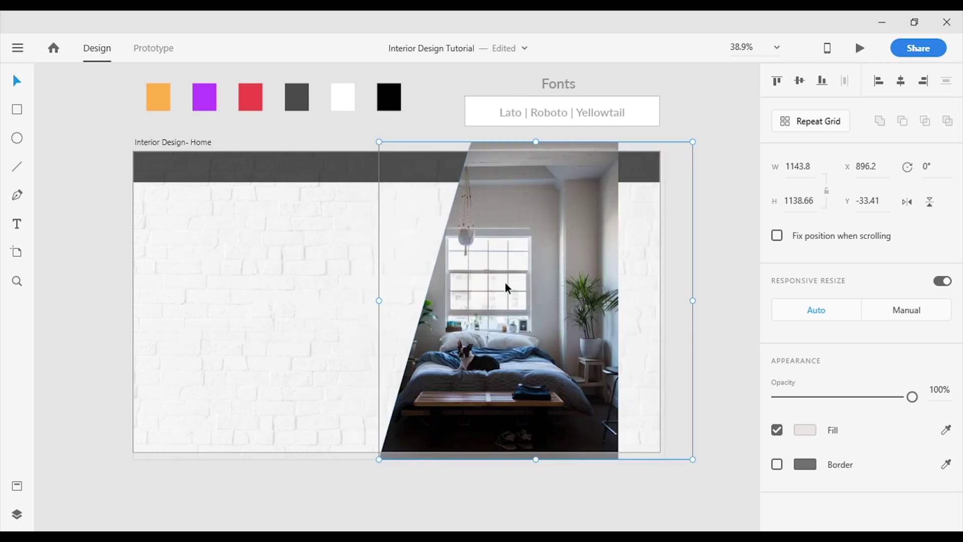
Step: Enlarge the bedroom photo inside its mask to about 1081 × 1542 and shift it up to frame the bed
{"action": "double_click", "coordinate": [505, 284]}
{"action": "left_click_drag", "start_coordinate": [415, 511], "coordinate": [380, 530]}
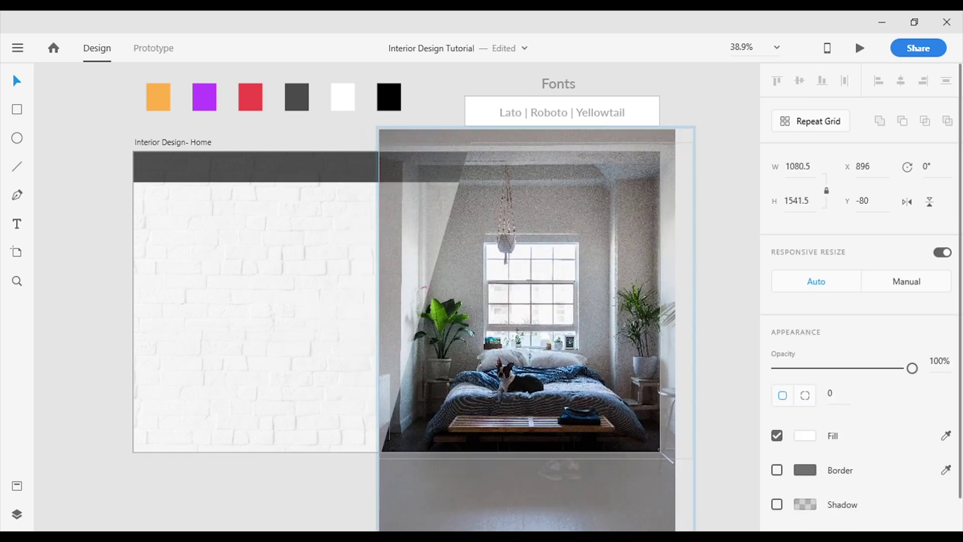
{"action": "left_click_drag", "start_coordinate": [518, 301], "coordinate": [517, 250]}
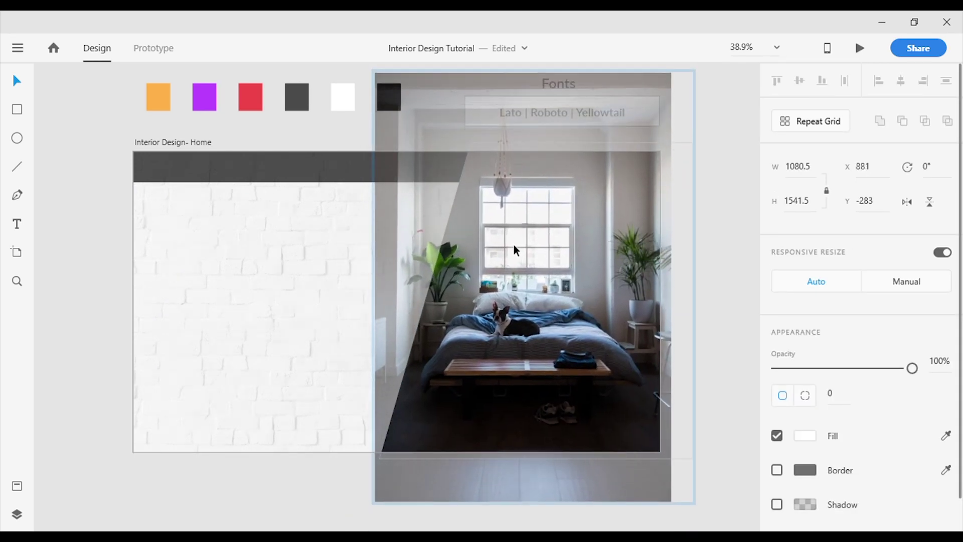
{"action": "left_click", "coordinate": [331, 499]}
Step: Nudge the masked bedroom photo 40 px to the left so it lines up with the artboard's right edge
{"action": "left_click", "coordinate": [613, 350]}
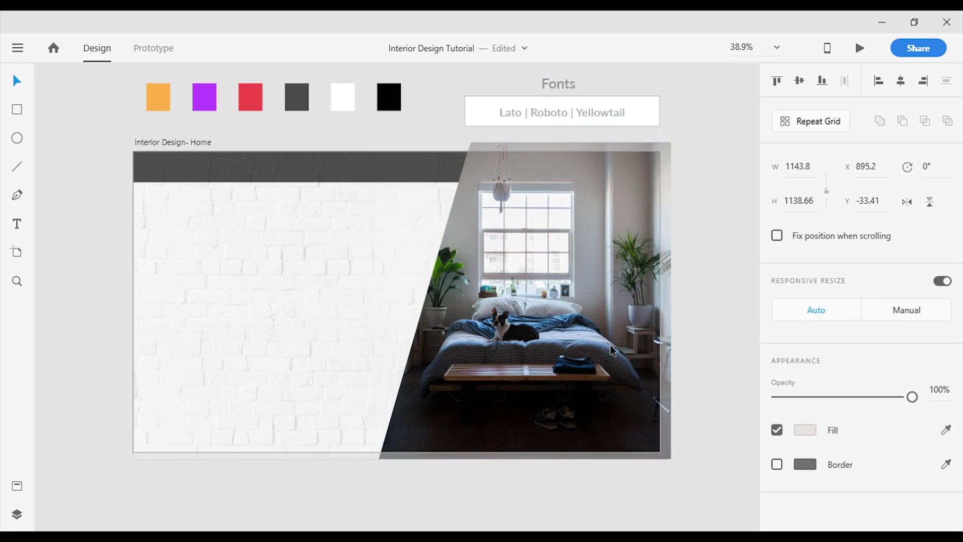
{"action": "key", "text": "shift+Left"}
{"action": "key", "text": "shift+Left"}
{"action": "key", "text": "shift+Left"}
{"action": "key", "text": "shift+Left"}
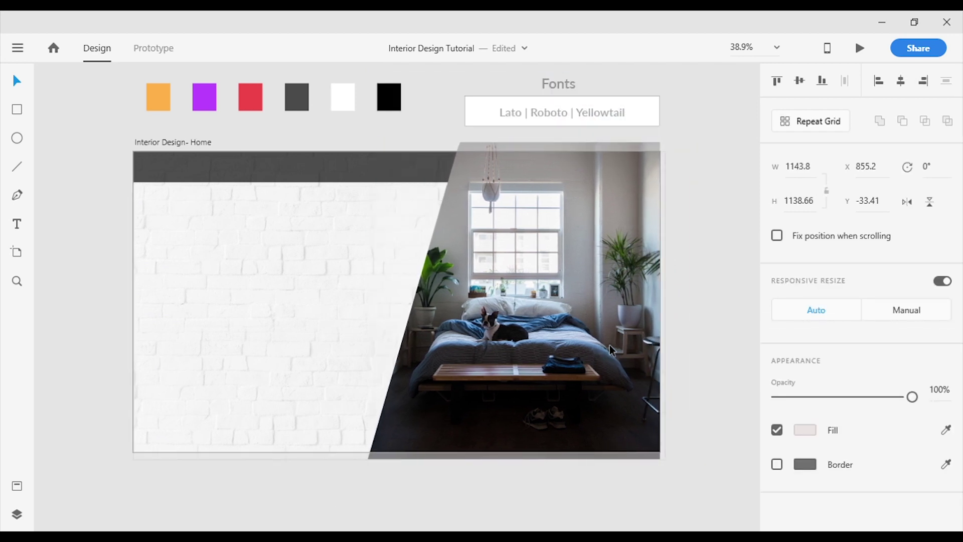
{"action": "left_click", "coordinate": [684, 339]}
Step: Bring the dark header bar to the front, above the bedroom photo
{"action": "scroll", "coordinate": [565, 426], "scroll_direction": "down", "scroll_amount": 1}
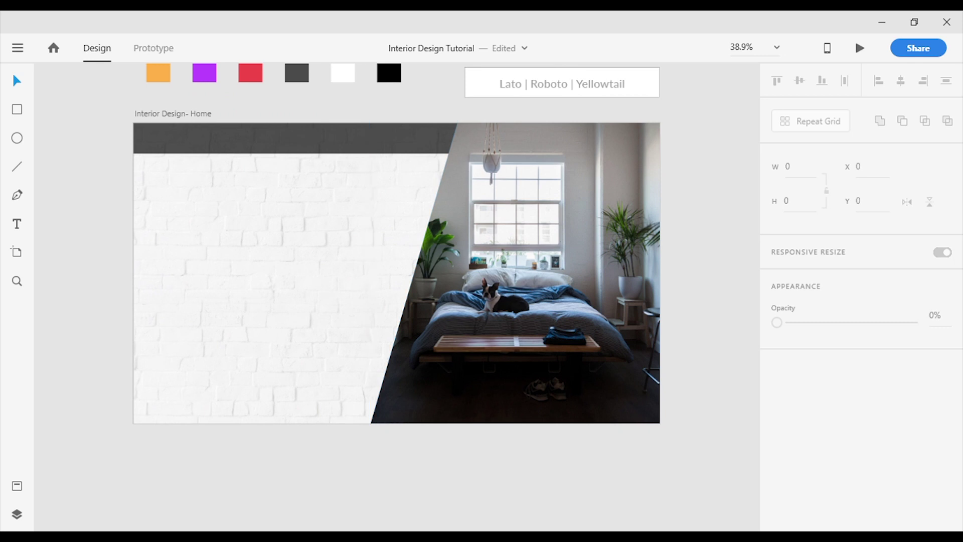
{"action": "left_click", "coordinate": [323, 150]}
{"action": "key", "text": "ctrl+shift+bracketright"}
{"action": "left_click", "coordinate": [454, 460]}
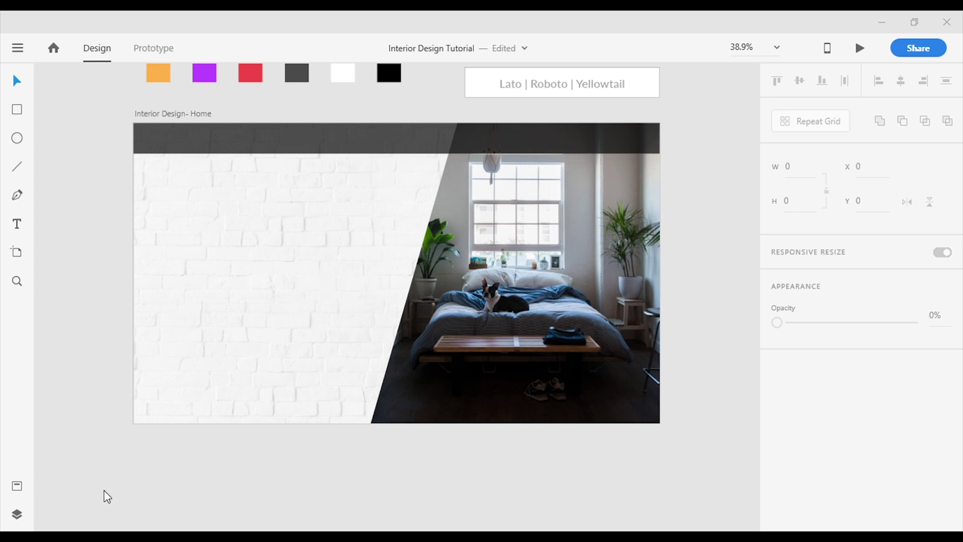
Step: Paste the three text lines onto the brick area and set their fill to the dark grey swatch
{"action": "key", "text": "ctrl+v"}
{"action": "left_click_drag", "start_coordinate": [416, 260], "coordinate": [277, 225]}
{"action": "scroll", "coordinate": [849, 453], "scroll_direction": "down", "scroll_amount": 3}
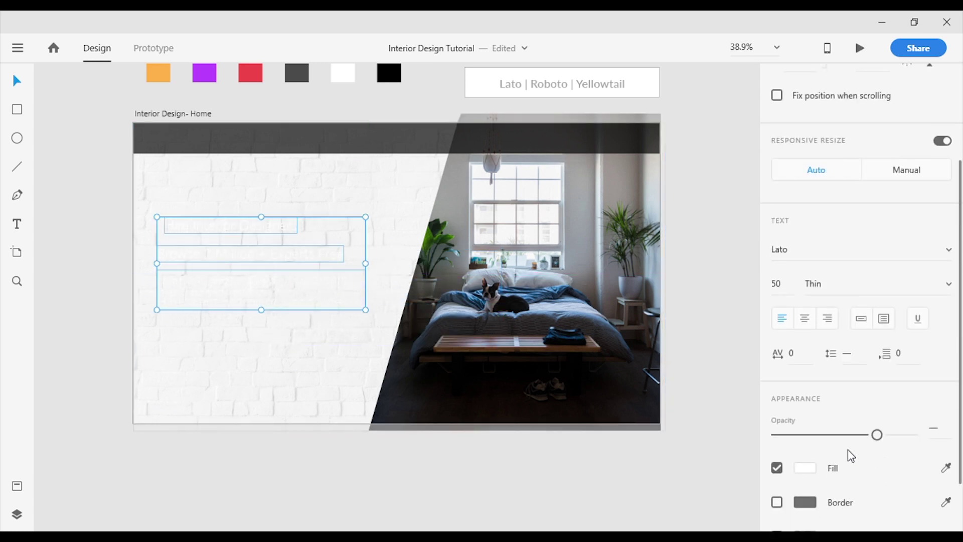
{"action": "left_click", "coordinate": [805, 467]}
{"action": "left_click", "coordinate": [672, 504]}
{"action": "left_click", "coordinate": [408, 483]}
Step: Make the "Hire Interior Designers" heading larger and much heavier, and align its left edge with the text below
{"action": "scroll", "coordinate": [261, 242], "scroll_direction": "up", "scroll_amount": 2}
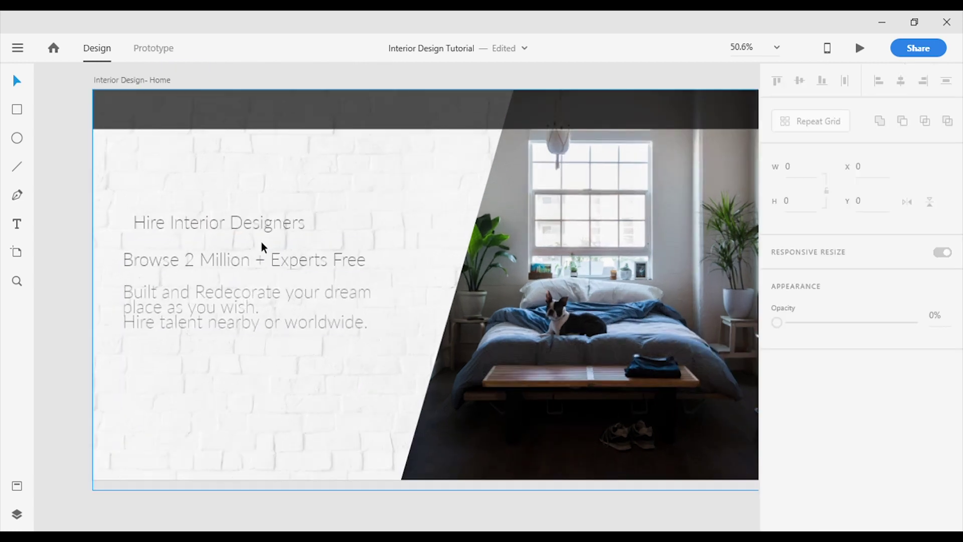
{"action": "left_click_drag", "start_coordinate": [249, 215], "coordinate": [157, 200]}
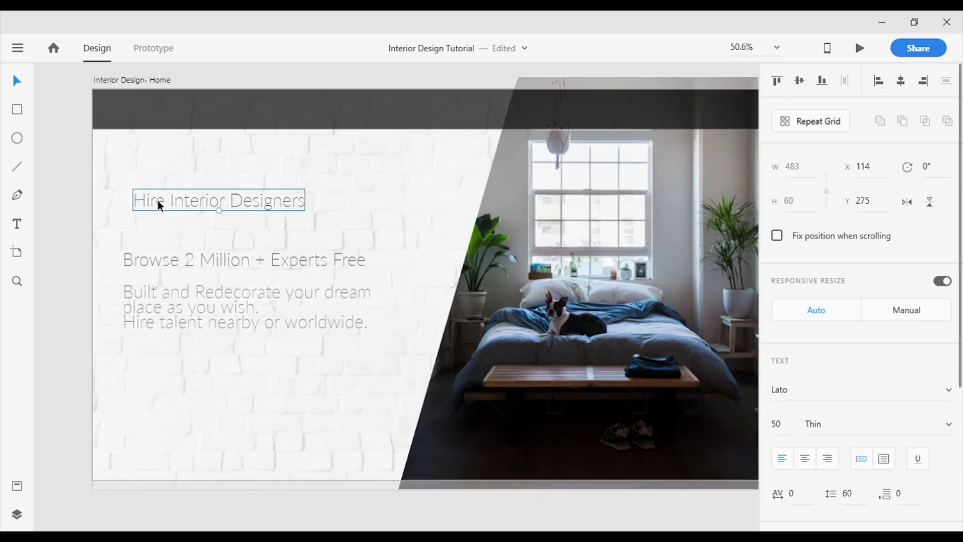
{"action": "left_click", "coordinate": [943, 425]}
{"action": "scroll", "coordinate": [835, 381], "scroll_direction": "down", "scroll_amount": 1}
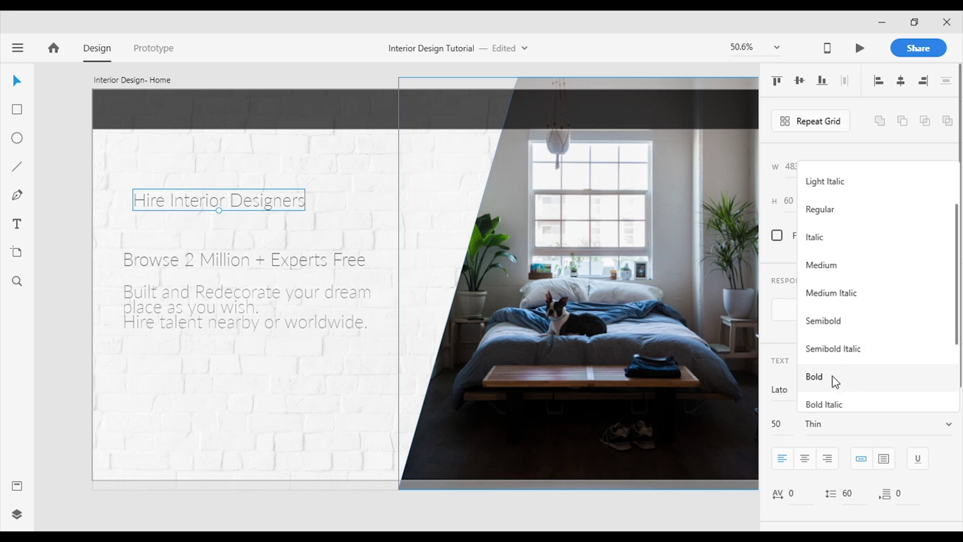
{"action": "left_click", "coordinate": [835, 381]}
{"action": "left_click", "coordinate": [945, 424]}
{"action": "left_click", "coordinate": [813, 367]}
{"action": "mouse_move", "coordinate": [225, 211]}
{"action": "left_mouse_down"}
{"action": "mouse_move", "coordinate": [234, 226]}
{"action": "mouse_move", "coordinate": [228, 217]}
{"action": "left_mouse_up"}
Step: Move the "Browse 2 Million + Experts Free" line closer to the heading and set it to size 40, Semibold, 79% opacity
{"action": "left_click_drag", "start_coordinate": [230, 262], "coordinate": [233, 253]}
{"action": "scroll", "coordinate": [845, 365], "scroll_direction": "down", "scroll_amount": 3}
{"action": "left_click", "coordinate": [856, 256]}
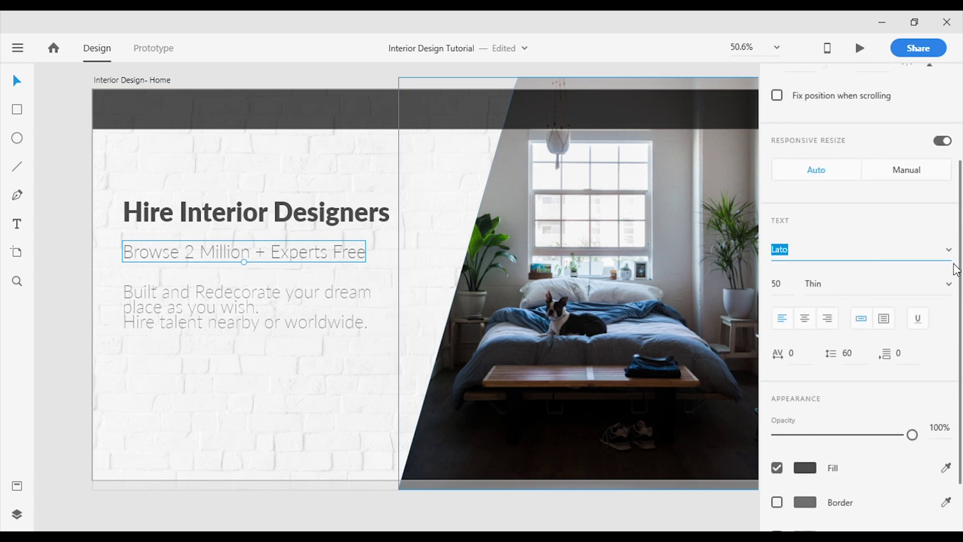
{"action": "left_click", "coordinate": [830, 367]}
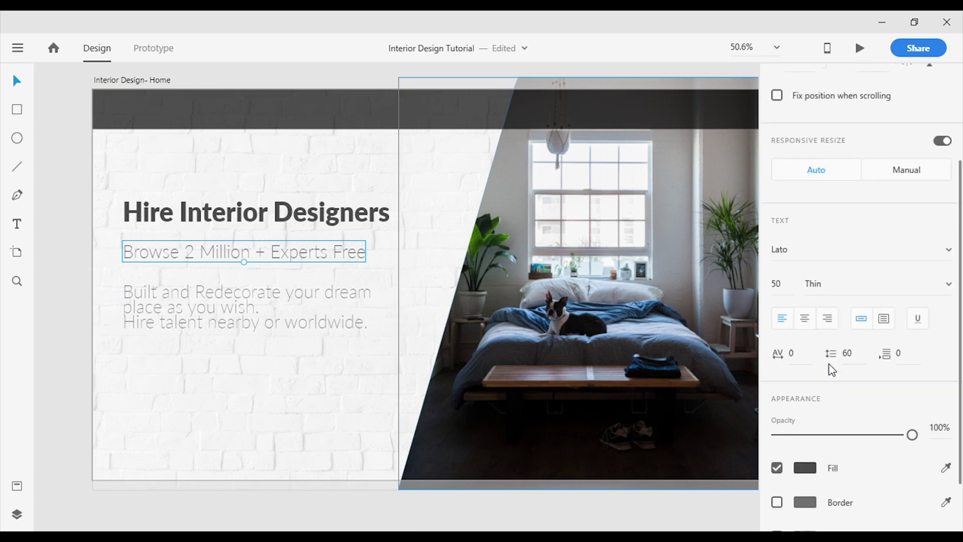
{"action": "left_click", "coordinate": [883, 296]}
{"action": "left_click", "coordinate": [950, 289]}
{"action": "scroll", "coordinate": [848, 401], "scroll_direction": "down", "scroll_amount": 1}
{"action": "left_click", "coordinate": [837, 469]}
{"action": "left_click_drag", "start_coordinate": [876, 434], "coordinate": [885, 436]}
{"action": "left_click_drag", "start_coordinate": [255, 269], "coordinate": [238, 254]}
Step: Give "2 Million" in the subheading a heavier font weight
{"action": "double_click", "coordinate": [238, 255]}
{"action": "left_click_drag", "start_coordinate": [175, 258], "coordinate": [236, 265]}
{"action": "left_click", "coordinate": [885, 289]}
{"action": "left_click", "coordinate": [949, 284]}
{"action": "left_click", "coordinate": [813, 488]}
{"action": "left_click", "coordinate": [297, 264]}
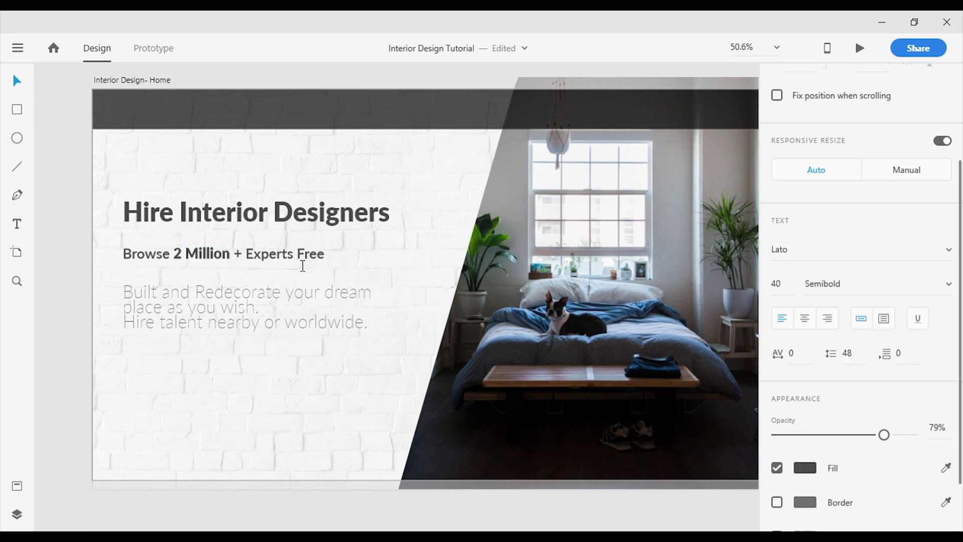
Step: Try Regular and Semibold on the whole subheading line and settle on the Medium font weight
{"action": "key", "text": "Escape"}
{"action": "left_click", "coordinate": [944, 283]}
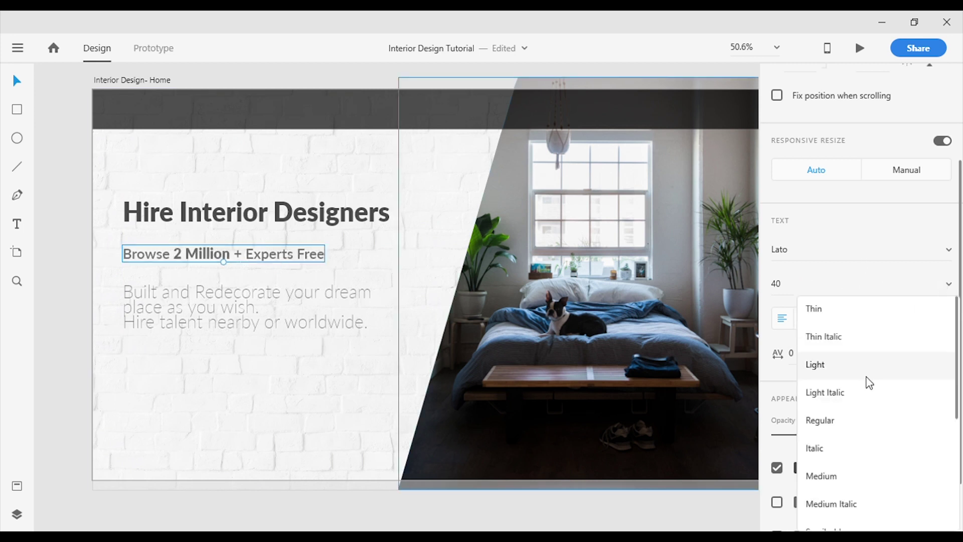
{"action": "left_click", "coordinate": [330, 429]}
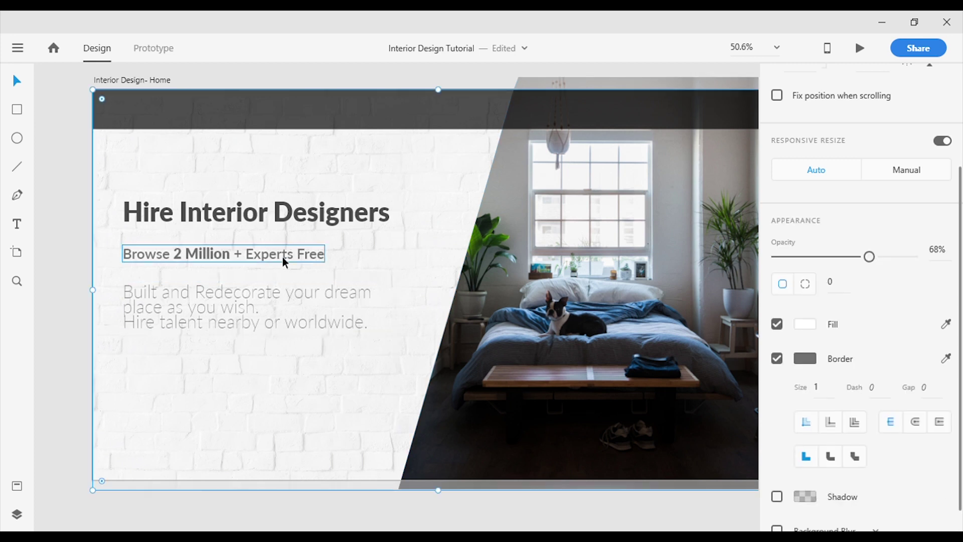
{"action": "left_click", "coordinate": [948, 284]}
{"action": "left_click", "coordinate": [821, 420]}
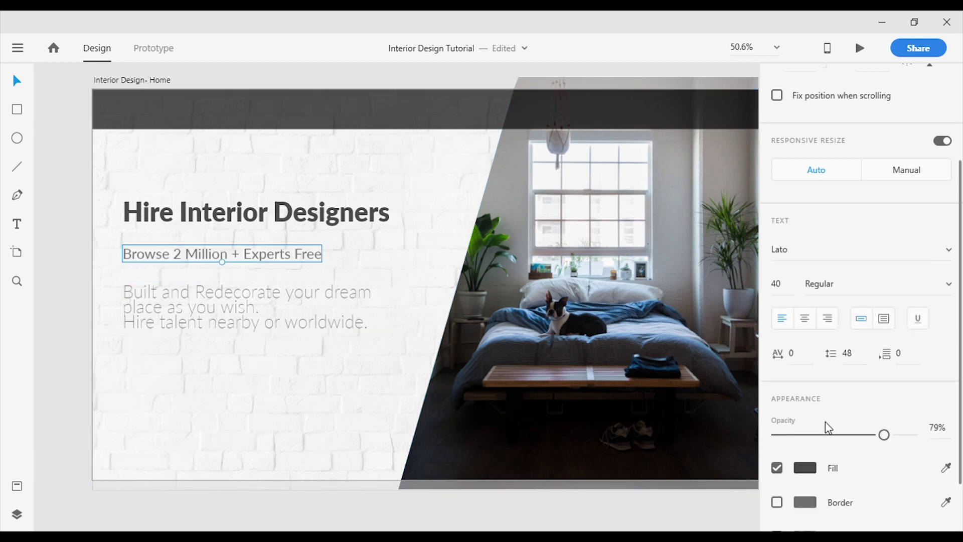
{"action": "left_click", "coordinate": [949, 287]}
{"action": "left_click", "coordinate": [884, 421]}
{"action": "left_click", "coordinate": [942, 286]}
{"action": "scroll", "coordinate": [860, 404], "scroll_direction": "up", "scroll_amount": 2}
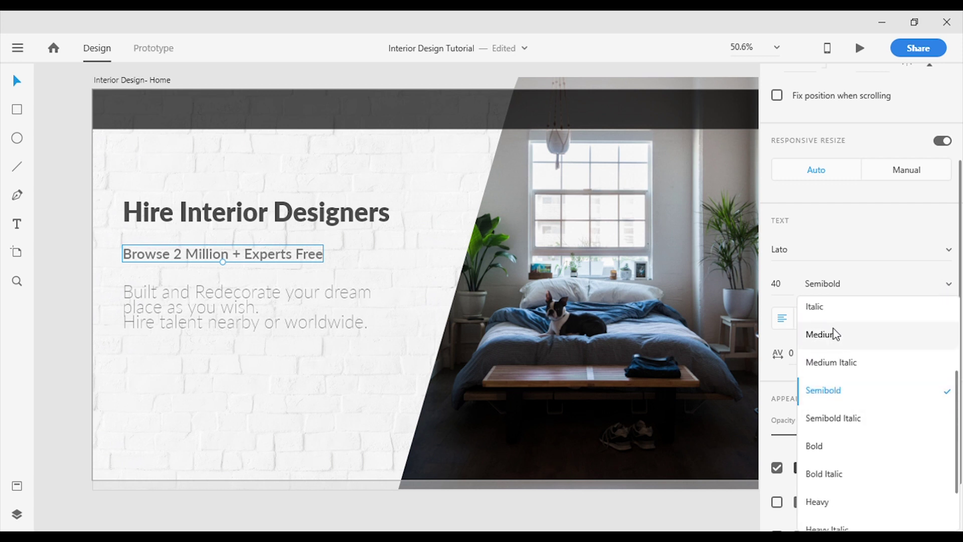
{"action": "left_click", "coordinate": [848, 333]}
Step: Set only "2 Million" in the subheading to the Black font weight
{"action": "double_click", "coordinate": [200, 254]}
{"action": "left_click_drag", "start_coordinate": [171, 254], "coordinate": [233, 265]}
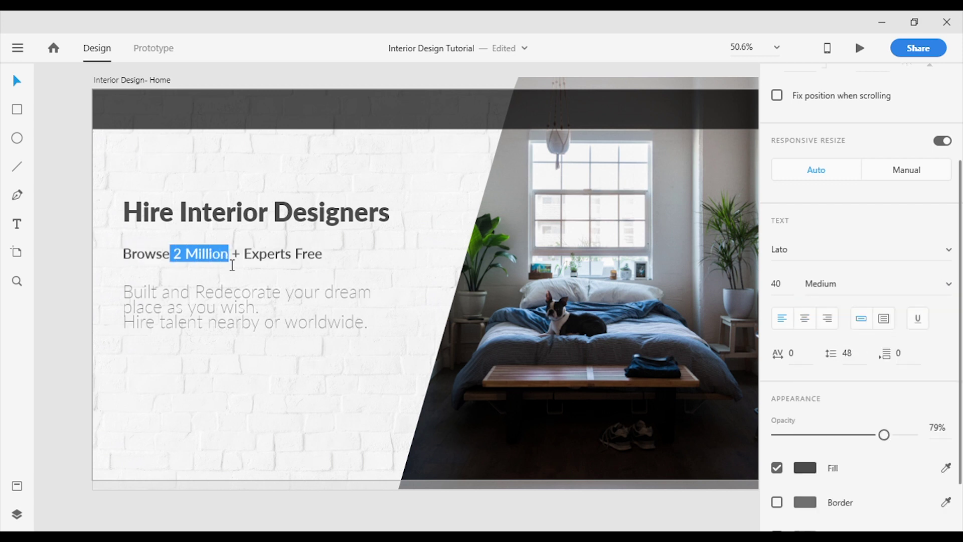
{"action": "left_click", "coordinate": [950, 287]}
{"action": "left_click", "coordinate": [853, 486]}
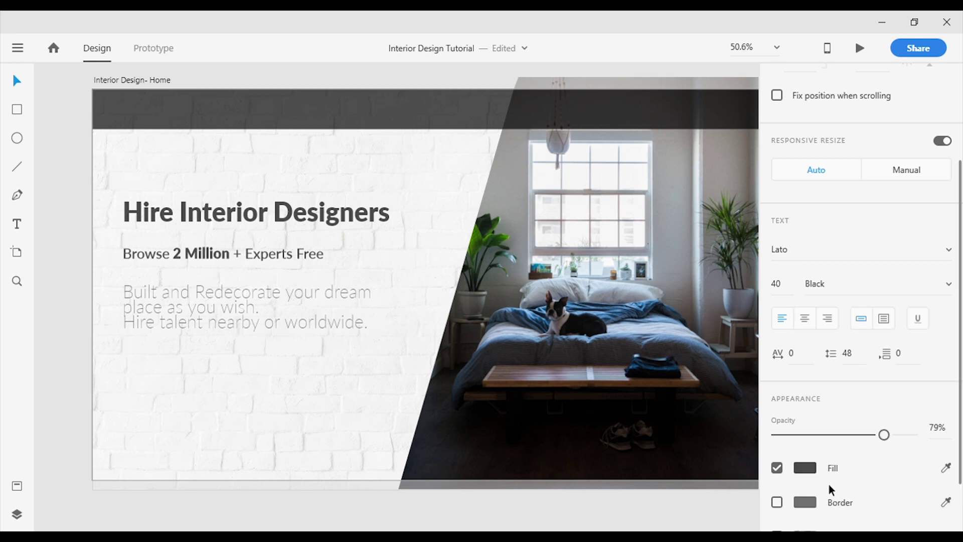
{"action": "key", "text": "Escape"}
Step: Raise the opacity of the subheading line
{"action": "left_click", "coordinate": [161, 389]}
{"action": "left_click", "coordinate": [293, 258]}
{"action": "scroll", "coordinate": [903, 447], "scroll_direction": "down", "scroll_amount": 2}
{"action": "left_click_drag", "start_coordinate": [885, 366], "coordinate": [905, 367]}
Step: Set the "Built and Redecorate your dream place" paragraph to font size 30 and Regular weight
{"action": "left_click", "coordinate": [249, 330]}
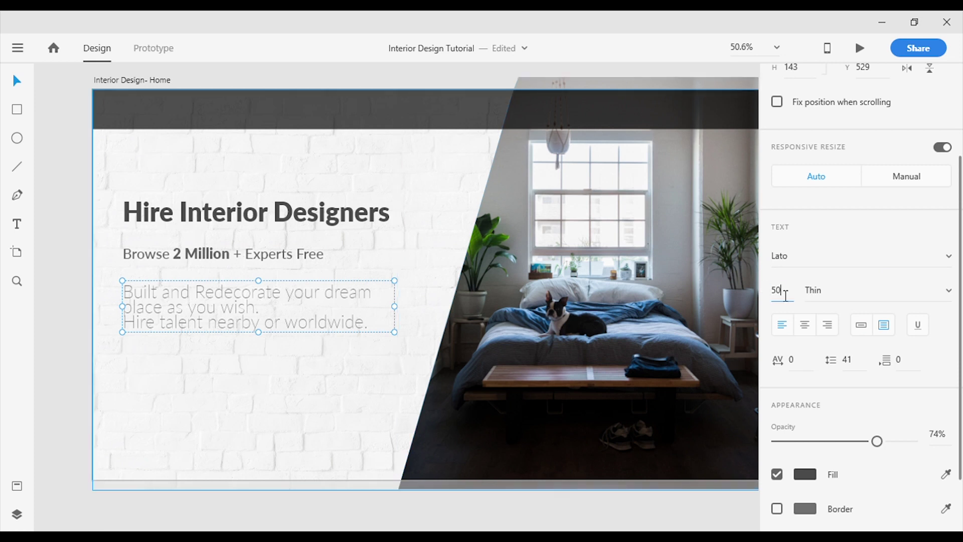
{"action": "left_click", "coordinate": [829, 298]}
{"action": "left_click", "coordinate": [259, 303]}
{"action": "left_click", "coordinate": [777, 290]}
{"action": "key", "text": "Up"}
{"action": "key", "text": "Up"}
{"action": "key", "text": "Up"}
{"action": "key", "text": "Up"}
{"action": "key", "text": "Up"}
{"action": "key", "text": "Up"}
{"action": "key", "text": "Up"}
{"action": "key", "text": "Up"}
{"action": "key", "text": "Up"}
{"action": "key", "text": "Up"}
{"action": "key", "text": "Up"}
{"action": "key", "text": "Down"}
{"action": "left_click", "coordinate": [933, 295]}
{"action": "left_click", "coordinate": [828, 162]}
Step: Nudge the subheading line down 3 px from the heading
{"action": "left_click", "coordinate": [181, 324]}
{"action": "left_click", "coordinate": [157, 263]}
{"action": "key", "text": "Down"}
{"action": "key", "text": "Down"}
{"action": "key", "text": "Down"}
Step: Nudge the two-line paragraph up 20 px so it sits closer beneath the subheading
{"action": "left_click", "coordinate": [180, 305]}
{"action": "key", "text": "Up"}
{"action": "key", "text": "Up"}
{"action": "key", "text": "Up"}
{"action": "key", "text": "Up"}
{"action": "key", "text": "Up"}
{"action": "key", "text": "Up"}
{"action": "key", "text": "Up"}
{"action": "key", "text": "Up"}
{"action": "key", "text": "Up"}
{"action": "key", "text": "Up"}
{"action": "key", "text": "Up"}
{"action": "key", "text": "Up"}
{"action": "key", "text": "Up"}
{"action": "key", "text": "Up"}
{"action": "key", "text": "Up"}
{"action": "key", "text": "Up"}
{"action": "key", "text": "Up"}
{"action": "key", "text": "Up"}
{"action": "key", "text": "Up"}
{"action": "key", "text": "Up"}
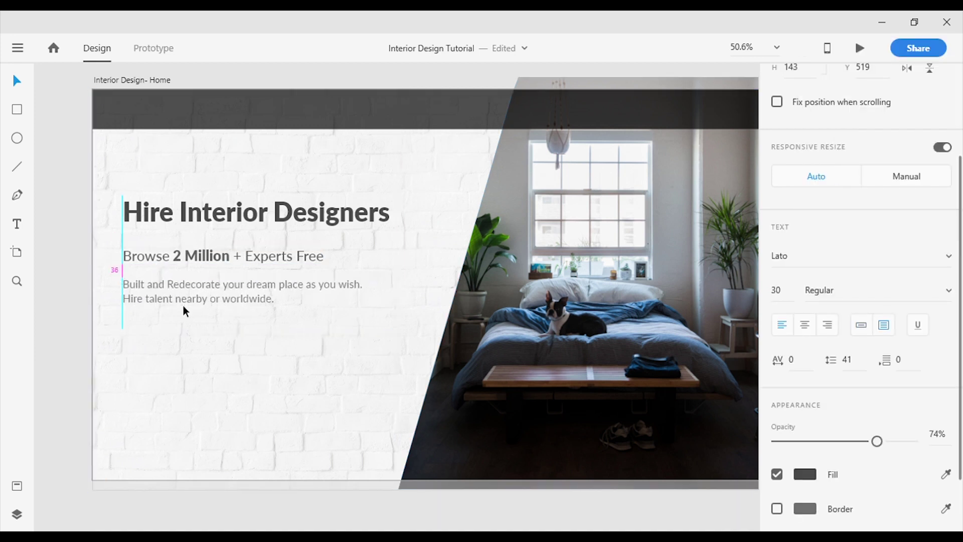
{"action": "left_click", "coordinate": [281, 501]}
{"action": "scroll", "coordinate": [303, 433], "scroll_direction": "down", "scroll_amount": 1}
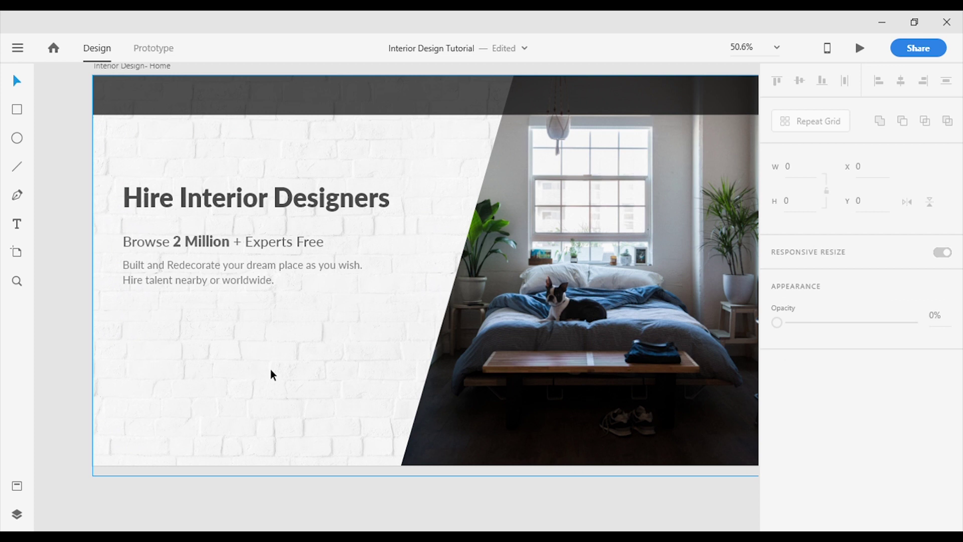
Step: Select the subheading and the paragraph together and set their opacity to about 89%
{"action": "scroll", "coordinate": [270, 374], "scroll_direction": "down", "scroll_amount": 1}
{"action": "left_click", "coordinate": [205, 228]}
{"action": "left_click", "coordinate": [206, 261], "text": "shift"}
{"action": "scroll", "coordinate": [873, 401], "scroll_direction": "down", "scroll_amount": 4}
{"action": "left_click_drag", "start_coordinate": [894, 367], "coordinate": [891, 363]}
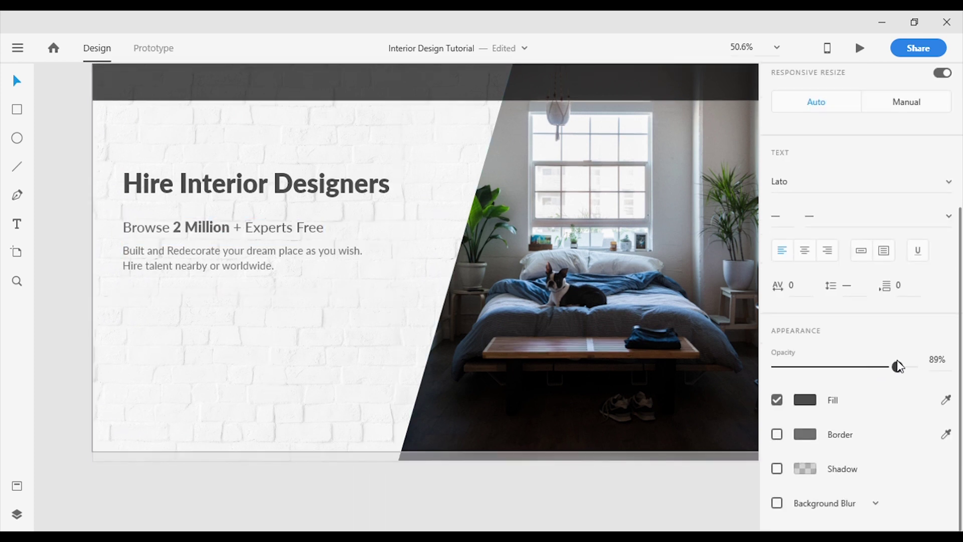
Step: Draw a white rectangle about 546 px wide and 73 px high below the paragraph, aligned with its left edge
{"action": "left_click", "coordinate": [338, 494]}
{"action": "scroll", "coordinate": [423, 459], "scroll_direction": "up", "scroll_amount": 1}
{"action": "scroll", "coordinate": [401, 442], "scroll_direction": "down", "scroll_amount": 1}
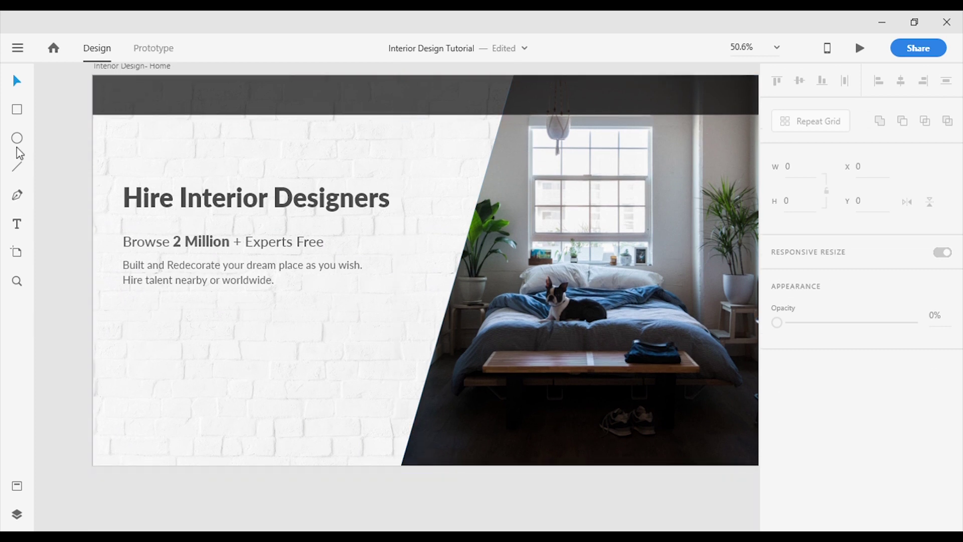
{"action": "left_click_drag", "start_coordinate": [131, 308], "coordinate": [325, 339]}
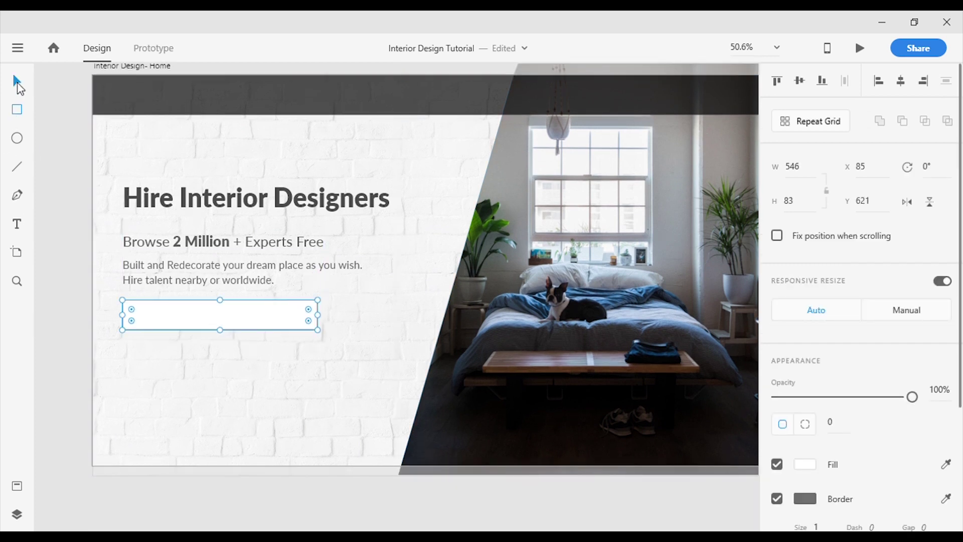
{"action": "scroll", "coordinate": [214, 294], "scroll_direction": "down", "scroll_amount": 2}
{"action": "scroll", "coordinate": [236, 325], "scroll_direction": "up", "scroll_amount": 4}
{"action": "left_click_drag", "start_coordinate": [263, 396], "coordinate": [305, 421]}
{"action": "scroll", "coordinate": [251, 336], "scroll_direction": "up", "scroll_amount": 2}
Step: Duplicate the white rectangle beside the original, narrow the copy to about 230 px, and adjust the gap between the two
{"action": "left_click_drag", "start_coordinate": [241, 338], "coordinate": [605, 344]}
{"action": "left_click_drag", "start_coordinate": [744, 337], "coordinate": [553, 337]}
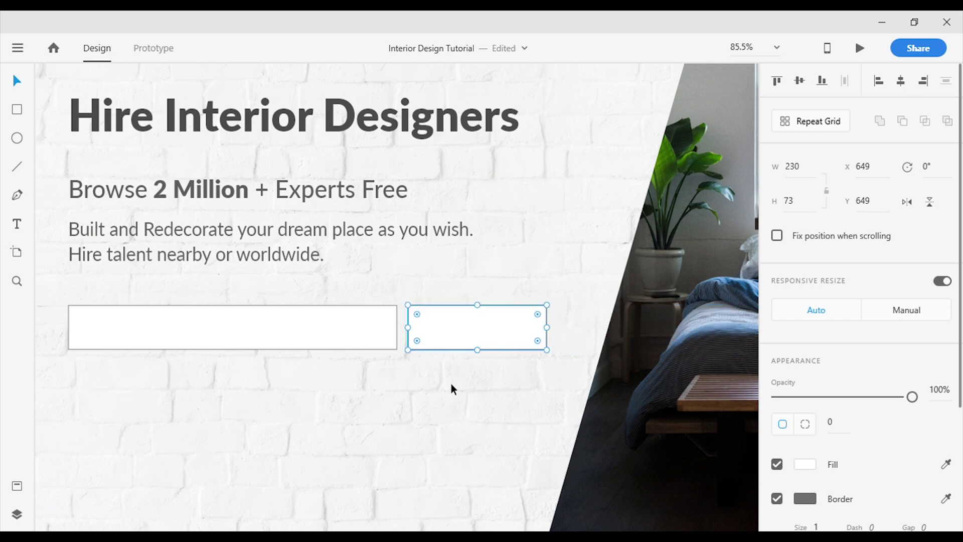
{"action": "left_click_drag", "start_coordinate": [459, 328], "coordinate": [468, 327]}
{"action": "left_click", "coordinate": [385, 330]}
{"action": "left_click_drag", "start_coordinate": [398, 328], "coordinate": [413, 335]}
Step: Give both white rectangles a corner radius of 5 and remove their borders
{"action": "scroll", "coordinate": [436, 344], "scroll_direction": "up", "scroll_amount": 4}
{"action": "left_click", "coordinate": [537, 380]}
{"action": "left_click", "coordinate": [351, 351], "text": "shift"}
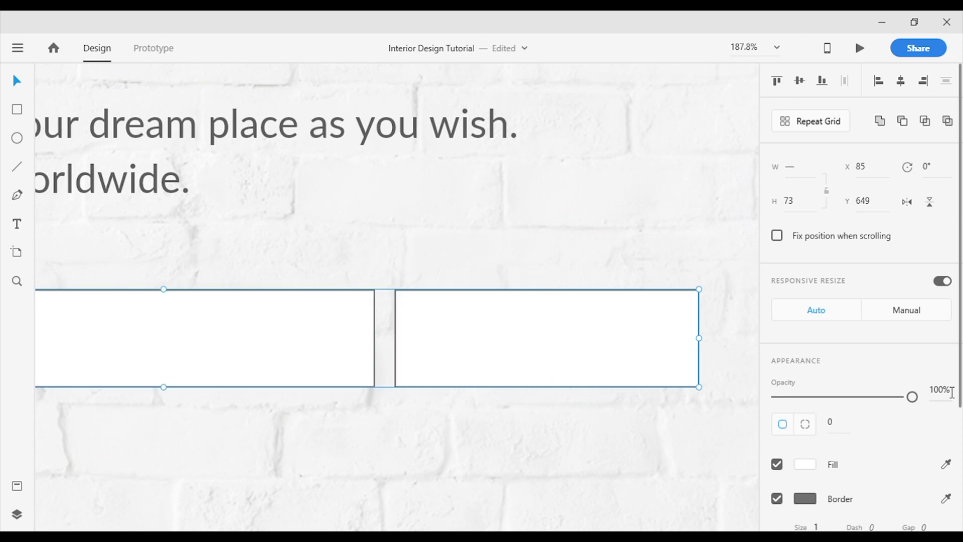
{"action": "scroll", "coordinate": [950, 392], "scroll_direction": "down", "scroll_amount": 2}
{"action": "left_click", "coordinate": [811, 359]}
{"action": "left_click", "coordinate": [505, 404]}
{"action": "scroll", "coordinate": [506, 411], "scroll_direction": "down", "scroll_amount": 6}
{"action": "scroll", "coordinate": [516, 423], "scroll_direction": "up", "scroll_amount": 3}
{"action": "left_click", "coordinate": [517, 324], "text": "shift"}
{"action": "left_click", "coordinate": [421, 323], "text": "shift"}
{"action": "left_click", "coordinate": [776, 429]}
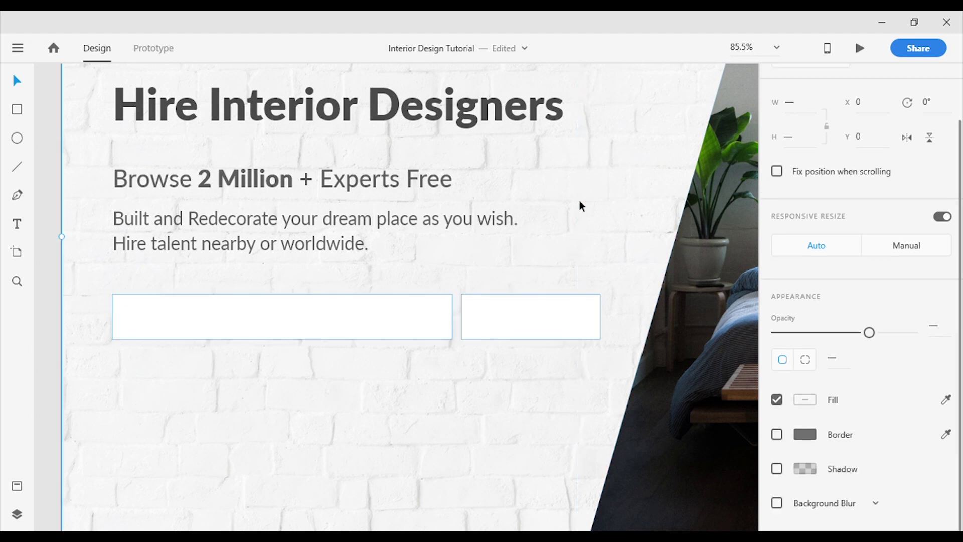
{"action": "key", "text": "ctrl+l"}
{"action": "key", "text": "ctrl+l"}
Step: Add a shadow to both white rectangles with a Y offset of 15 and a blur of 40
{"action": "left_click", "coordinate": [47, 331]}
{"action": "left_click", "coordinate": [421, 325]}
{"action": "left_click", "coordinate": [552, 326], "text": "shift"}
{"action": "scroll", "coordinate": [850, 419], "scroll_direction": "down", "scroll_amount": 2}
{"action": "left_click", "coordinate": [777, 469]}
{"action": "scroll", "coordinate": [823, 472], "scroll_direction": "down", "scroll_amount": 1}
{"action": "left_click", "coordinate": [875, 469]}
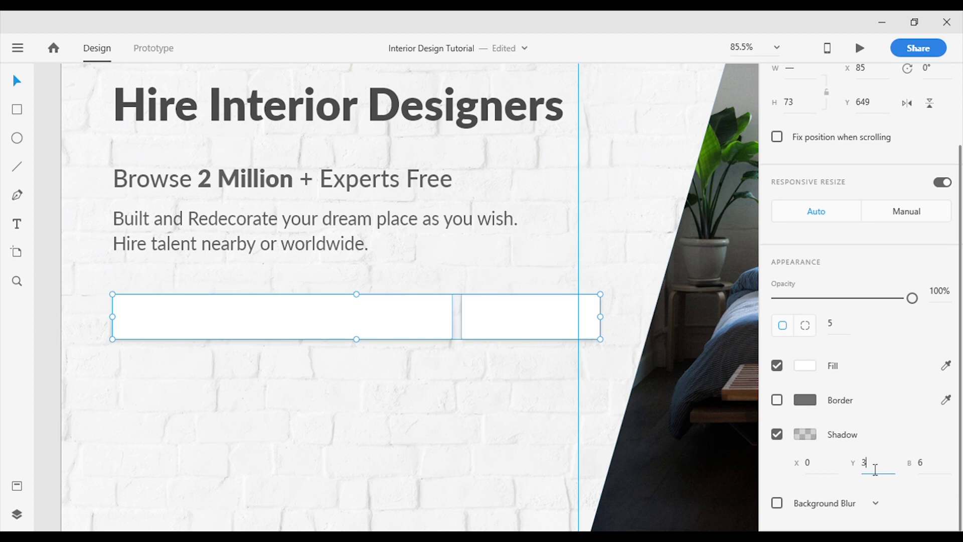
{"action": "type", "text": "15"}
{"action": "key", "text": "Return"}
{"action": "key", "text": "Tab"}
{"action": "type", "text": "32"}
{"action": "key", "text": "Return"}
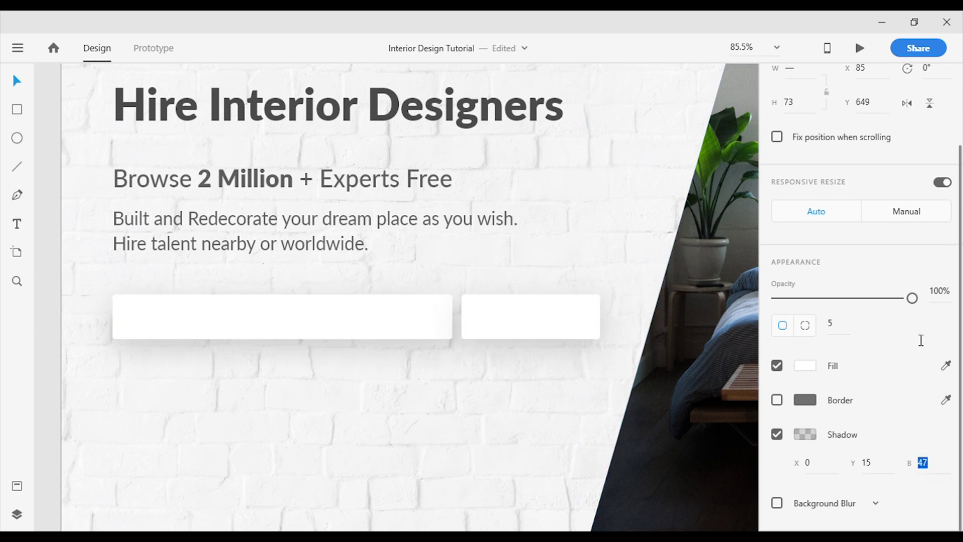
{"action": "left_click", "coordinate": [499, 424]}
Step: Fill the narrower rectangle with the saved purple swatch
{"action": "left_click", "coordinate": [530, 317]}
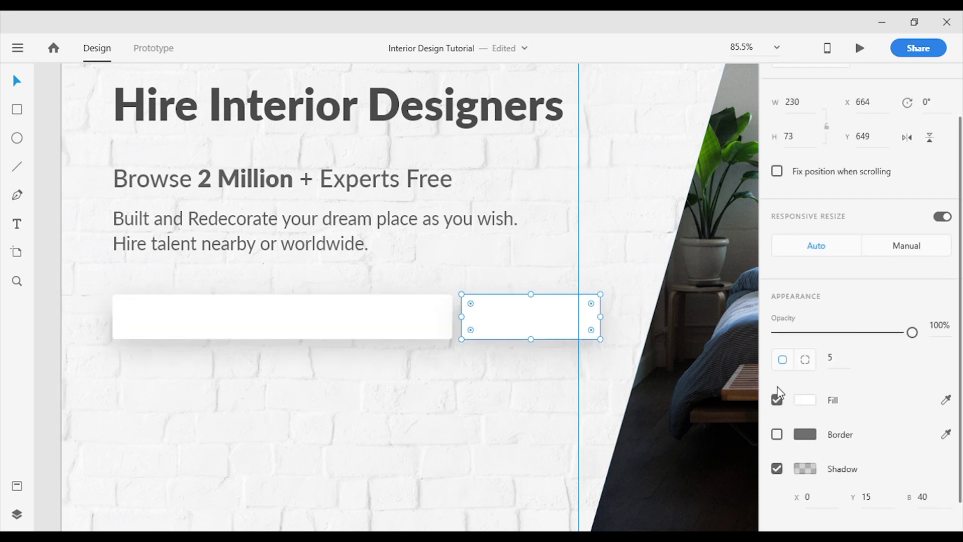
{"action": "left_click", "coordinate": [805, 399]}
{"action": "left_click", "coordinate": [724, 497]}
{"action": "left_click", "coordinate": [476, 448]}
Step: Add the text "What type of work do you want done?" inside the wide white rectangle
{"action": "left_click", "coordinate": [17, 227]}
{"action": "left_click", "coordinate": [150, 328]}
{"action": "type", "text": "what"}
{"action": "key", "text": "BackSpace"}
{"action": "key", "text": "BackSpace"}
{"action": "key", "text": "BackSpace"}
{"action": "key", "text": "BackSpace"}
{"action": "type", "text": "What type of"}
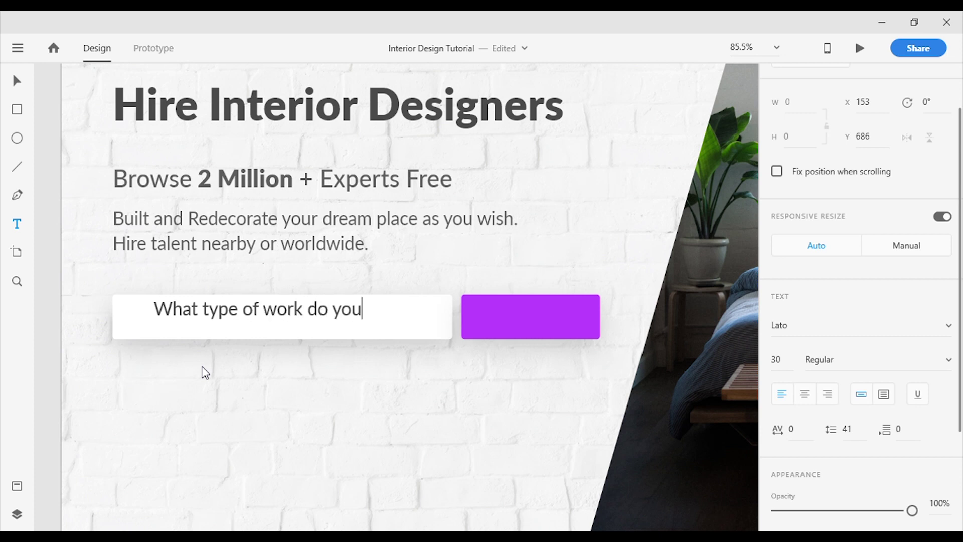
{"action": "type", "text": "?"}
Step: Reduce the placeholder text to font size 20 and position it vertically centered near the white field's left edge
{"action": "left_click", "coordinate": [21, 81]}
{"action": "left_click_drag", "start_coordinate": [305, 328], "coordinate": [313, 319]}
{"action": "left_click_drag", "start_coordinate": [356, 309], "coordinate": [288, 323]}
{"action": "key", "text": "Up"}
{"action": "key", "text": "Up"}
{"action": "key", "text": "Up"}
{"action": "key", "text": "Up"}
{"action": "left_click", "coordinate": [359, 336], "text": "shift"}
{"action": "scroll", "coordinate": [898, 125], "scroll_direction": "up", "scroll_amount": 2}
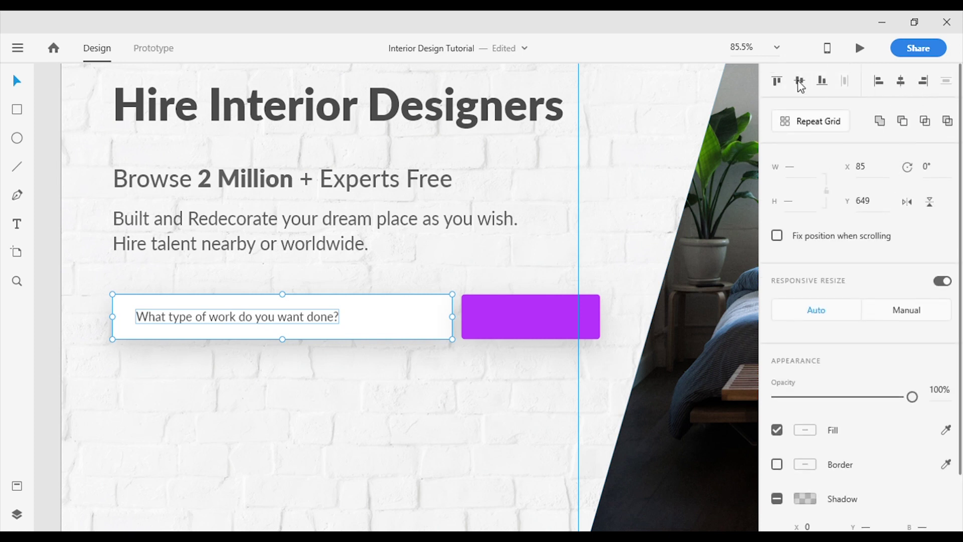
Step: Set the placeholder text's opacity to 72%
{"action": "left_click", "coordinate": [315, 325]}
{"action": "scroll", "coordinate": [908, 435], "scroll_direction": "down", "scroll_amount": 4}
{"action": "left_click_drag", "start_coordinate": [912, 434], "coordinate": [873, 436]}
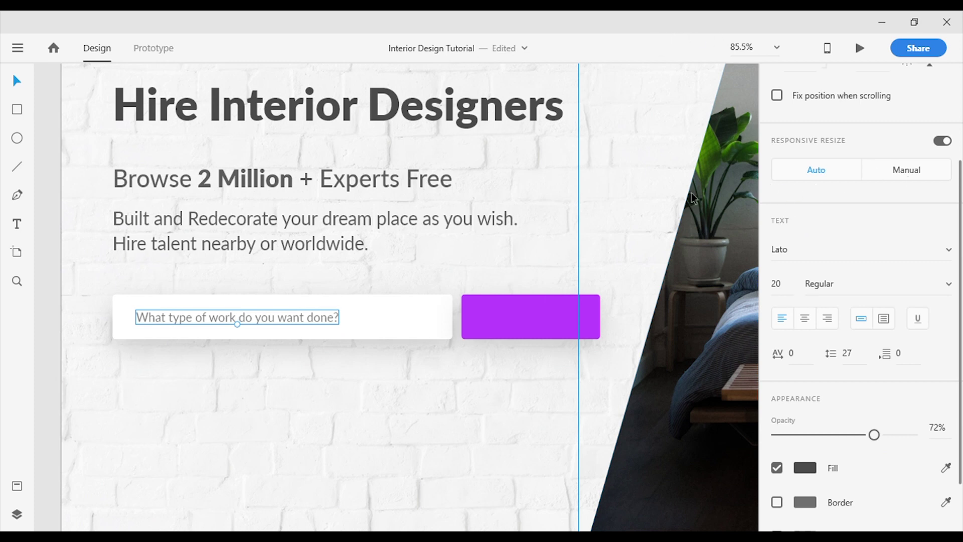
{"action": "left_click", "coordinate": [286, 354]}
Step: Duplicate the placeholder text onto the purple rectangle and change the copy to "Get Started"
{"action": "left_click_drag", "start_coordinate": [230, 319], "coordinate": [561, 321], "text": "alt"}
{"action": "double_click", "coordinate": [561, 320]}
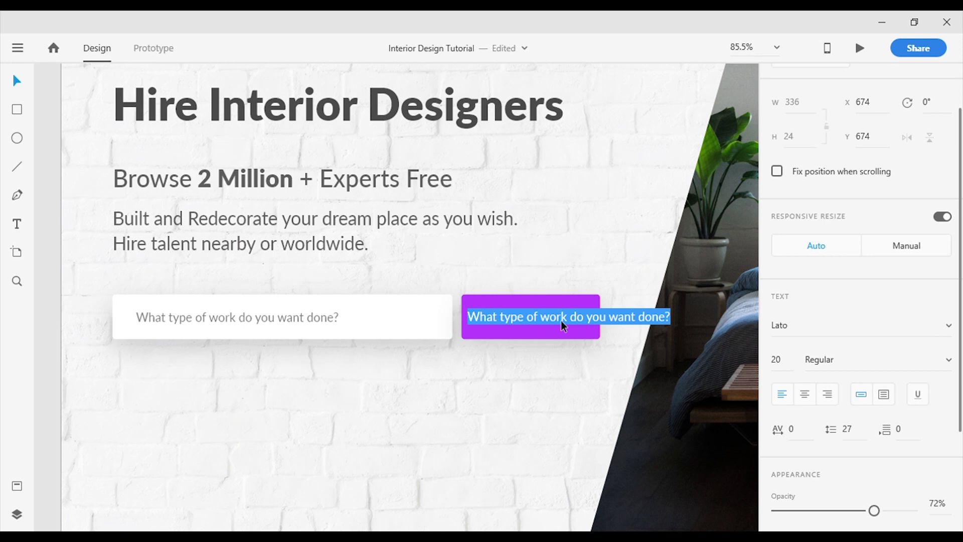
{"action": "type", "text": "Get Started"}
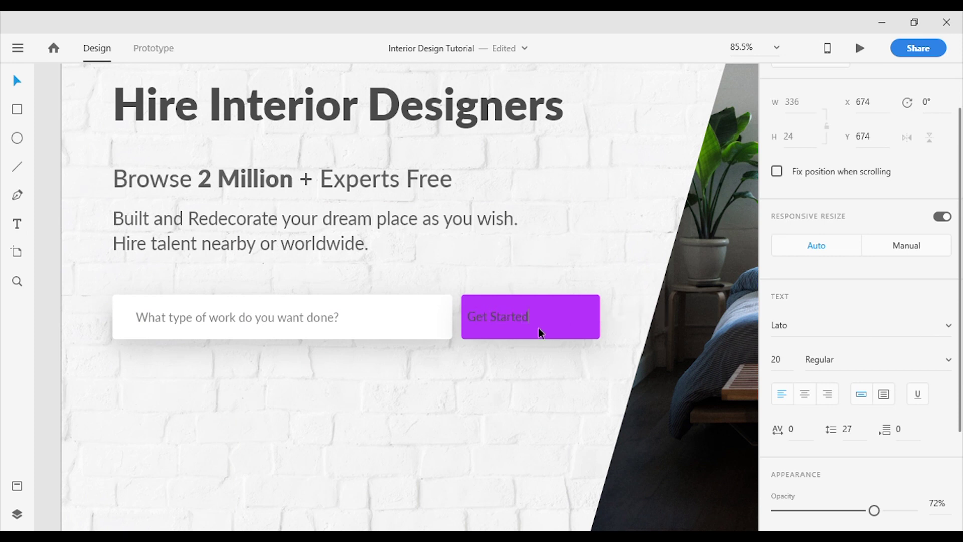
{"action": "left_click", "coordinate": [498, 427]}
Step: Center the "Get Started" text horizontally and vertically on the purple button
{"action": "left_click_drag", "start_coordinate": [503, 318], "coordinate": [523, 322]}
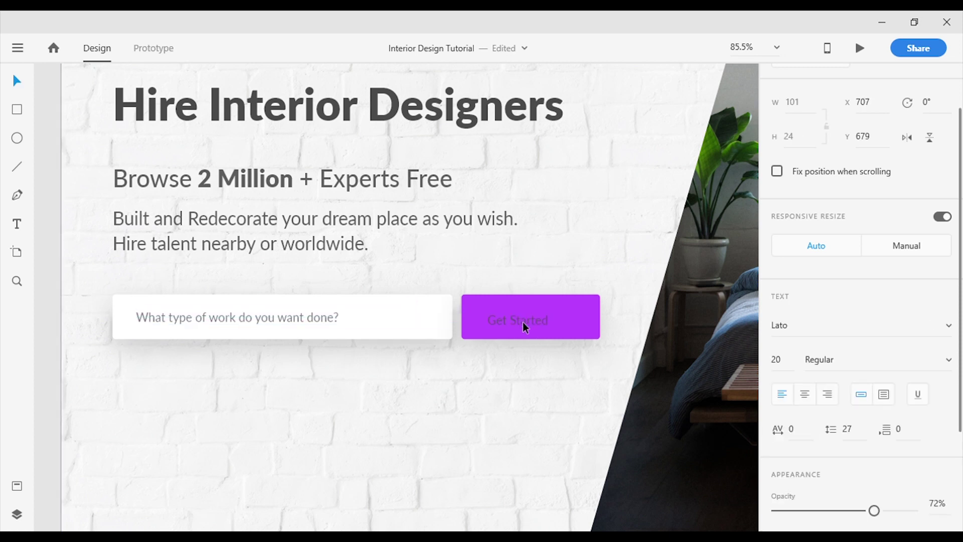
{"action": "left_click", "coordinate": [564, 311], "text": "shift"}
{"action": "scroll", "coordinate": [817, 151], "scroll_direction": "up", "scroll_amount": 2}
{"action": "left_click", "coordinate": [627, 313]}
Step: Fill the "Get Started" text with the white swatch and set its weight to Bold
{"action": "left_click", "coordinate": [536, 323]}
{"action": "scroll", "coordinate": [832, 427], "scroll_direction": "down", "scroll_amount": 3}
{"action": "left_click", "coordinate": [804, 467]}
{"action": "left_click", "coordinate": [652, 508]}
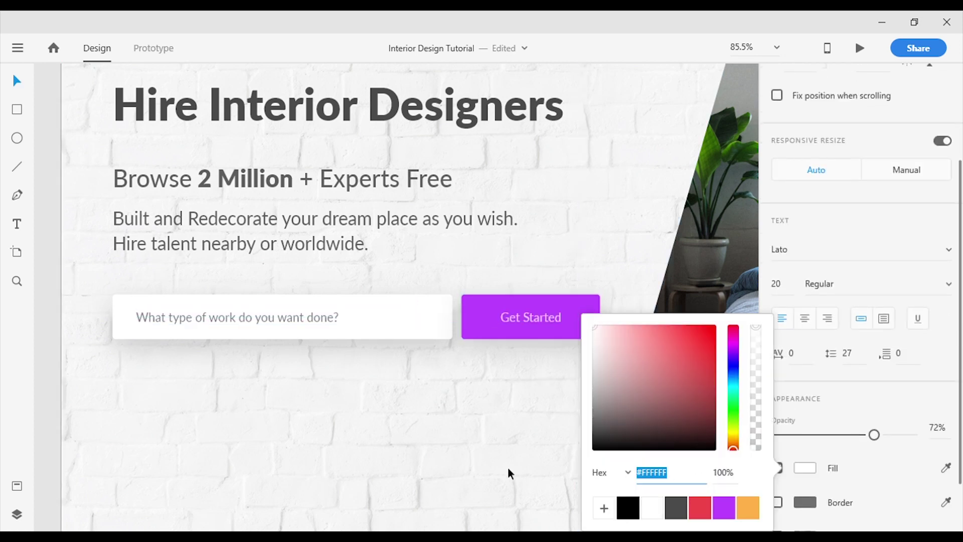
{"action": "left_click", "coordinate": [529, 318]}
{"action": "left_click", "coordinate": [946, 361]}
{"action": "left_click", "coordinate": [836, 279]}
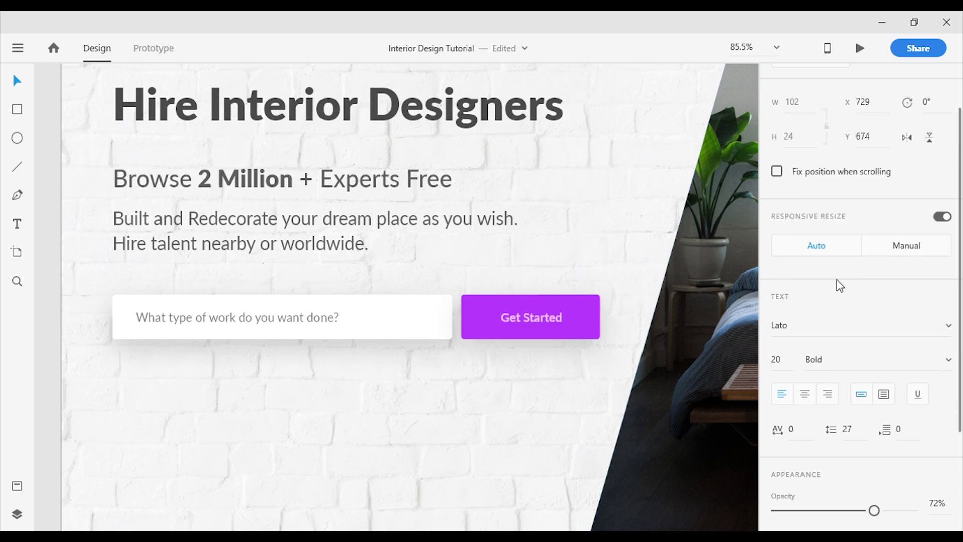
{"action": "left_click", "coordinate": [491, 405]}
Step: Raise the "Get Started" text's opacity to 100% and change its font to Roboto
{"action": "left_click", "coordinate": [518, 324]}
{"action": "left_click", "coordinate": [911, 511]}
{"action": "left_click", "coordinate": [409, 376]}
{"action": "left_click", "coordinate": [518, 325]}
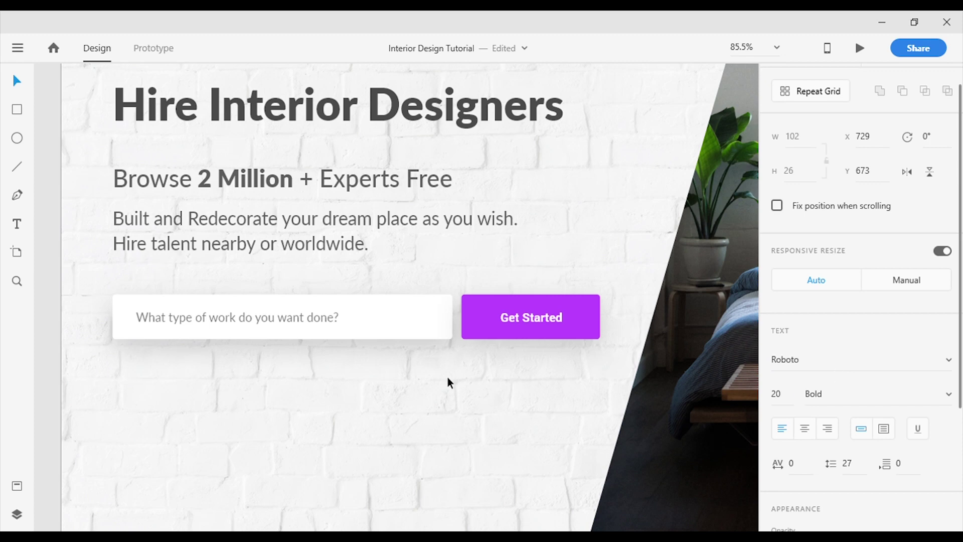
{"action": "left_click", "coordinate": [447, 382]}
Step: Draw a borderless white rectangle about 980 by 279 px across the hero's lower left and set its opacity to 47%
{"action": "scroll", "coordinate": [569, 312], "scroll_direction": "down", "scroll_amount": 5, "text": "ctrl"}
{"action": "scroll", "coordinate": [649, 322], "scroll_direction": "down", "scroll_amount": 2, "text": "ctrl"}
{"action": "scroll", "coordinate": [486, 306], "scroll_direction": "right", "scroll_amount": 3}
{"action": "left_click", "coordinate": [520, 494]}
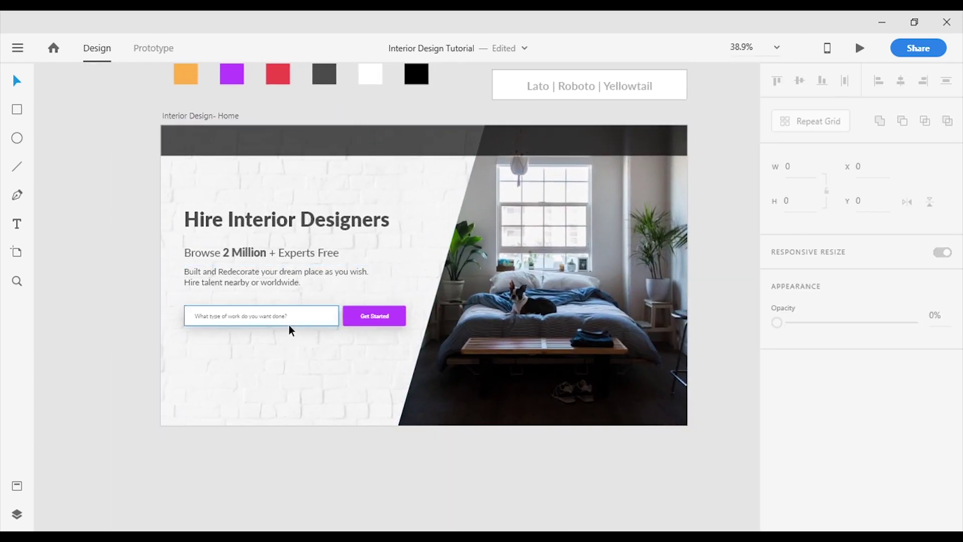
{"action": "scroll", "coordinate": [288, 324], "scroll_direction": "up", "scroll_amount": 5, "text": "ctrl"}
{"action": "key", "text": "r"}
{"action": "mouse_move", "coordinate": [85, 353]}
{"action": "left_mouse_down"}
{"action": "mouse_move", "coordinate": [540, 486]}
{"action": "mouse_move", "coordinate": [534, 477]}
{"action": "left_mouse_up"}
{"action": "left_click_drag", "start_coordinate": [864, 397], "coordinate": [841, 397]}
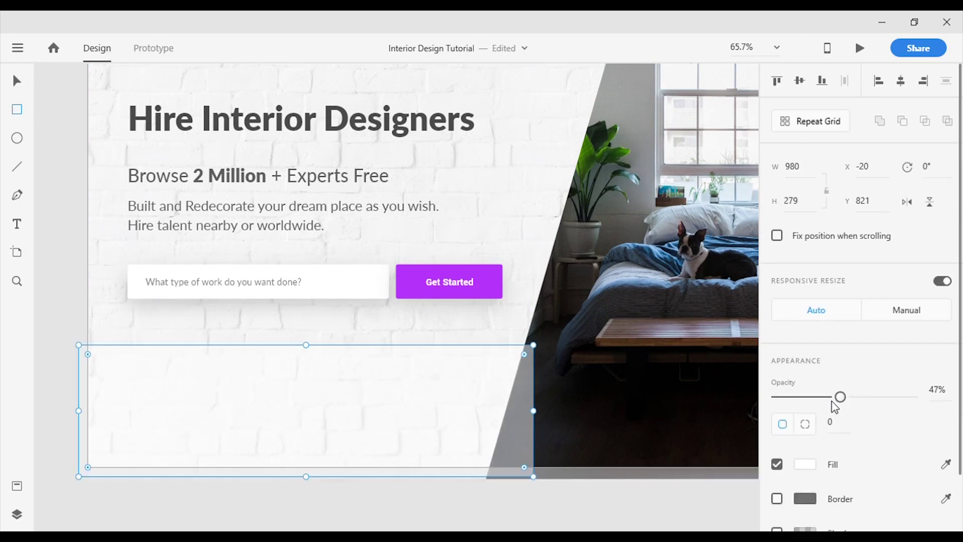
{"action": "left_click", "coordinate": [17, 80]}
{"action": "left_click", "coordinate": [60, 132]}
Step: Narrow the translucent rectangle at the bottom of the hero to about 963 px wide
{"action": "scroll", "coordinate": [332, 359], "scroll_direction": "down", "scroll_amount": 3, "text": "ctrl"}
{"action": "scroll", "coordinate": [448, 335], "scroll_direction": "down", "scroll_amount": 2, "text": "ctrl"}
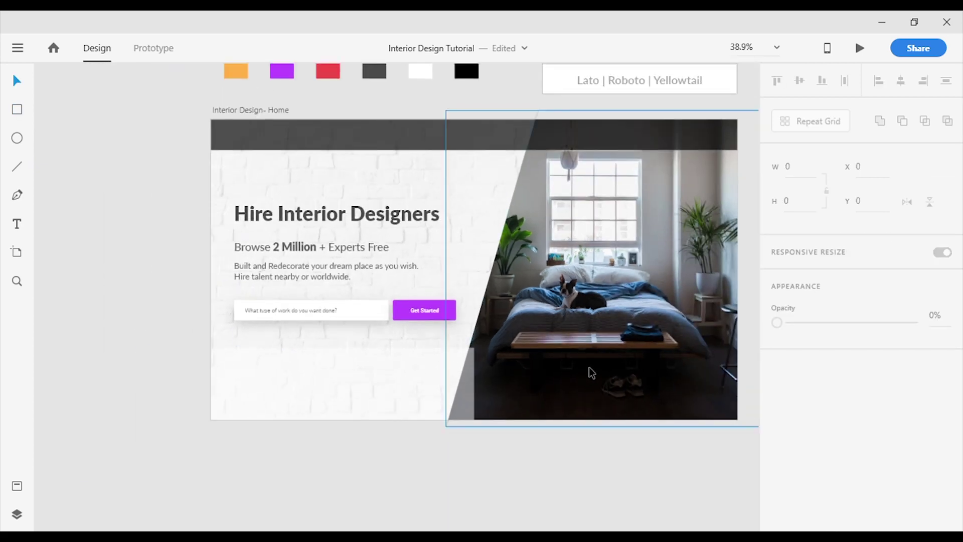
{"action": "left_click", "coordinate": [472, 389]}
{"action": "left_click", "coordinate": [532, 428]}
{"action": "scroll", "coordinate": [534, 431], "scroll_direction": "up", "scroll_amount": 2}
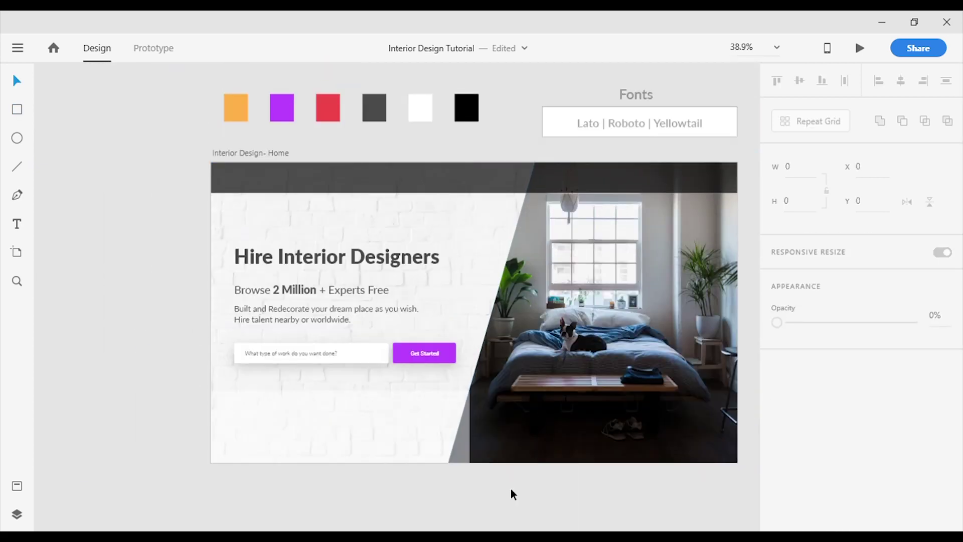
Step: Fill the translucent bottom rectangle with light grey #E6E6E6
{"action": "left_click", "coordinate": [441, 451]}
{"action": "left_click", "coordinate": [805, 464]}
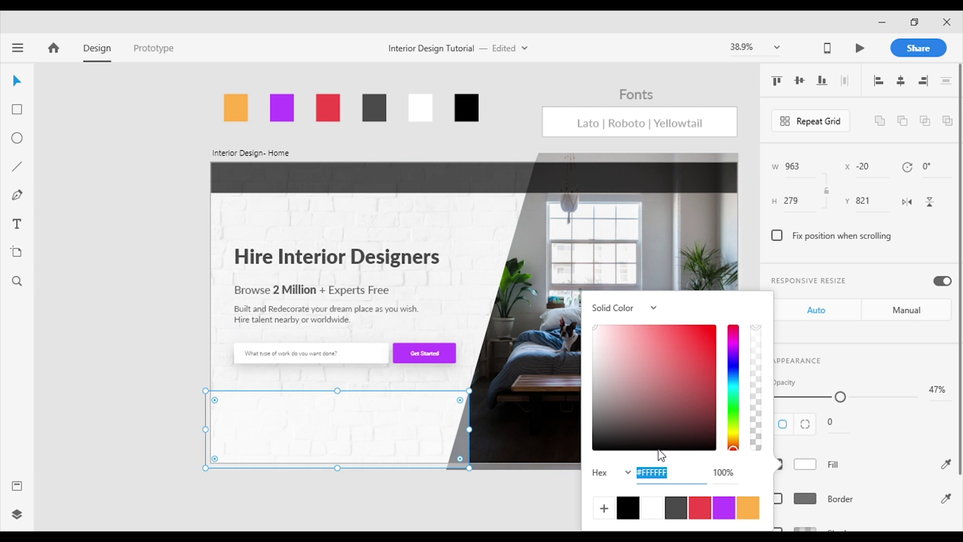
{"action": "left_click_drag", "start_coordinate": [621, 375], "coordinate": [587, 349]}
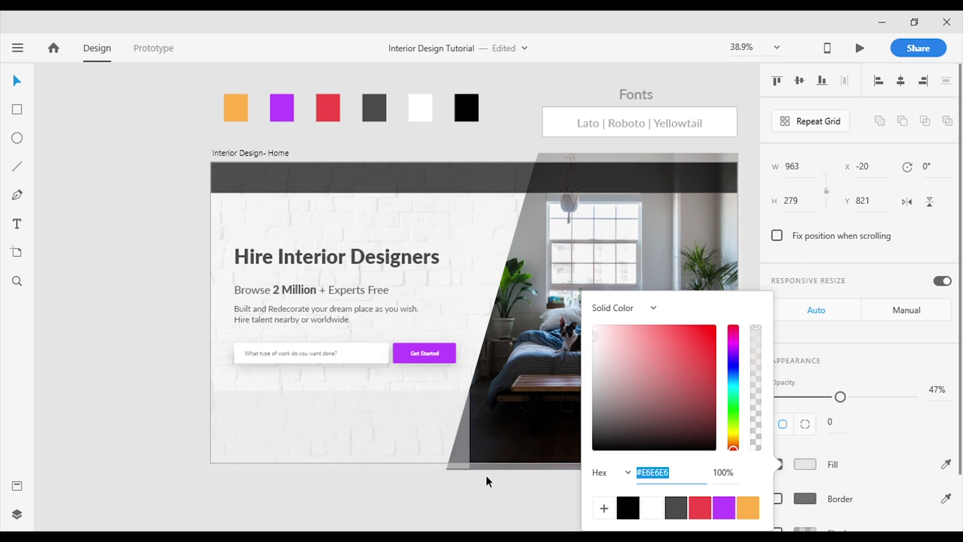
{"action": "left_click", "coordinate": [486, 476]}
Step: Paste the people, checklist and card icons and place them in a row along the top of the grey strip
{"action": "left_click_drag", "start_coordinate": [555, 497], "coordinate": [492, 483]}
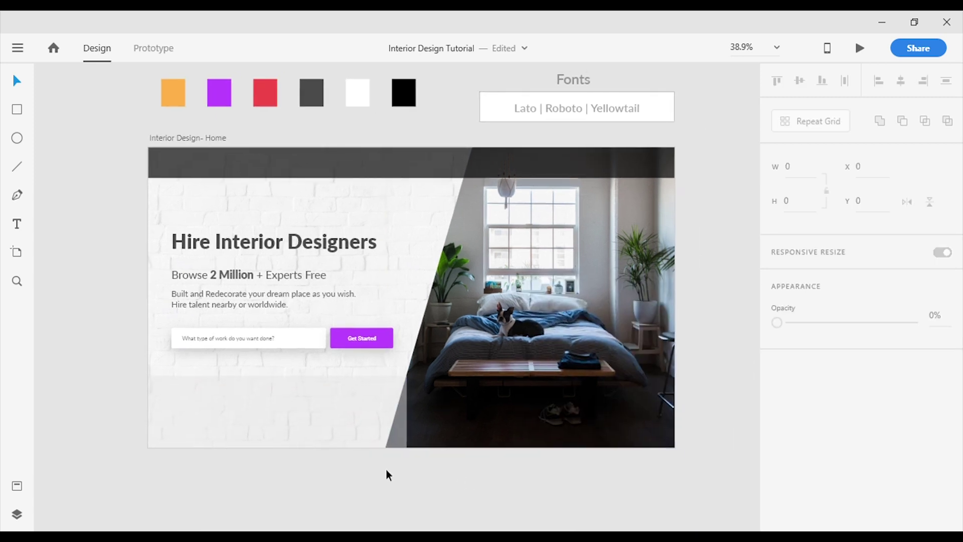
{"action": "scroll", "coordinate": [279, 434], "scroll_direction": "up", "scroll_amount": 5}
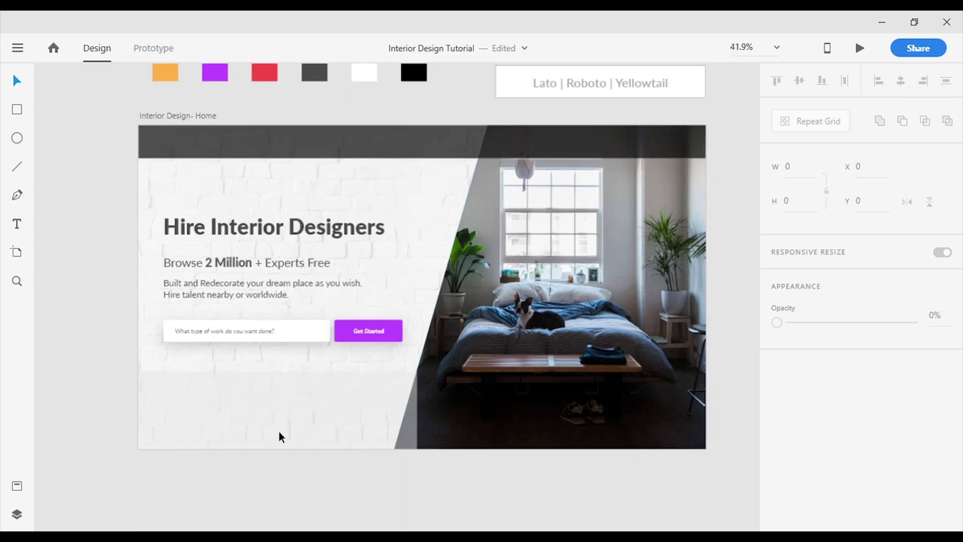
{"action": "scroll", "coordinate": [366, 426], "scroll_direction": "down", "scroll_amount": 1}
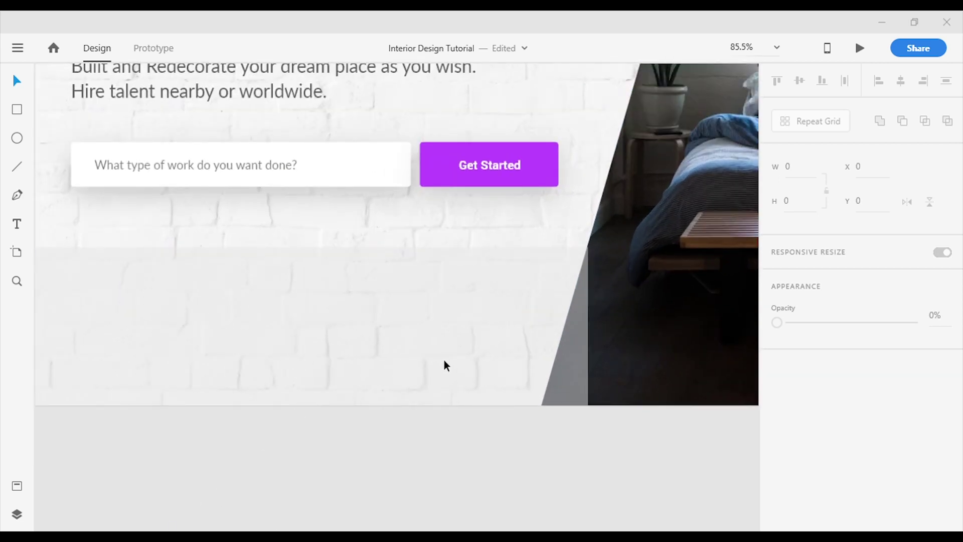
{"action": "left_click_drag", "start_coordinate": [342, 472], "coordinate": [476, 493]}
{"action": "key", "text": "ctrl+v"}
{"action": "left_click_drag", "start_coordinate": [402, 299], "coordinate": [406, 297]}
{"action": "left_click", "coordinate": [452, 246]}
{"action": "left_click", "coordinate": [517, 391]}
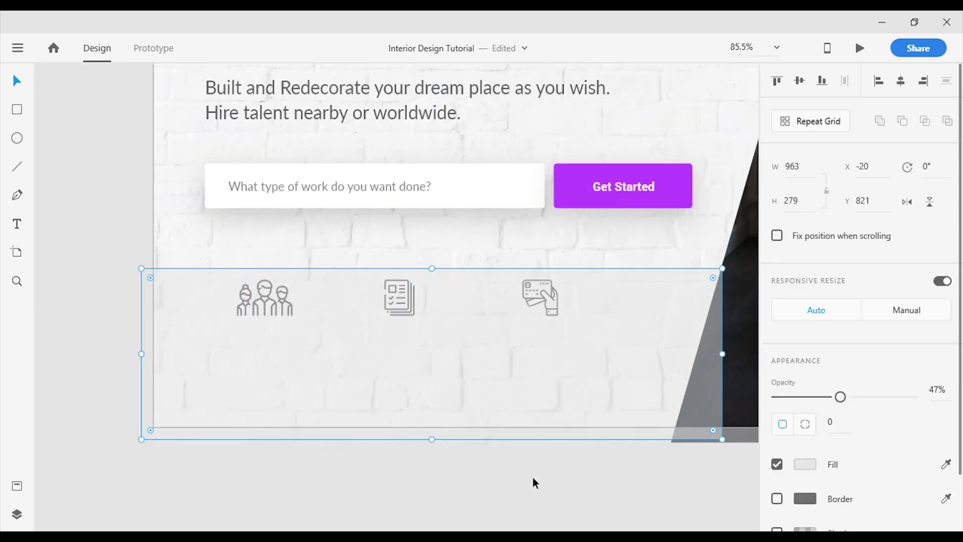
Step: Add a number text below the people icon and fill it with the saved dark grey swatch
{"action": "key", "text": "t"}
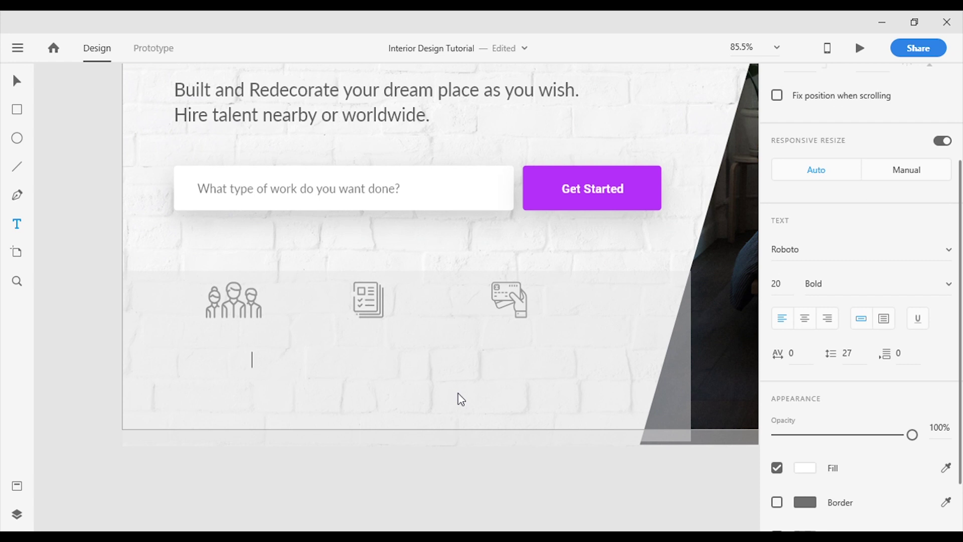
{"action": "left_click", "coordinate": [16, 83]}
{"action": "left_click", "coordinate": [805, 468]}
{"action": "left_click", "coordinate": [672, 508]}
{"action": "left_click", "coordinate": [551, 471]}
Step: Position the number under the people icon, resize it to font size 37, and edit it to read "2,550,000"
{"action": "left_click_drag", "start_coordinate": [273, 362], "coordinate": [242, 377]}
{"action": "left_click_drag", "start_coordinate": [222, 357], "coordinate": [223, 352]}
{"action": "double_click", "coordinate": [222, 354]}
{"action": "left_click", "coordinate": [198, 354]}
{"action": "type", "text": ",505000"}
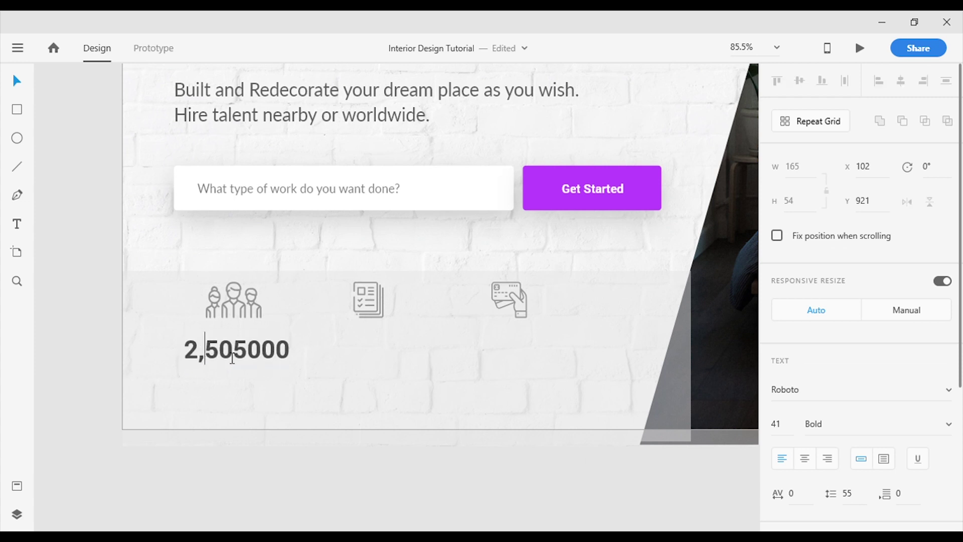
{"action": "left_click_drag", "start_coordinate": [233, 356], "coordinate": [239, 356]}
{"action": "key", "text": "BackSpace"}
{"action": "key", "text": "BackSpace"}
{"action": "type", "text": "50,"}
{"action": "key", "text": "Escape"}
Step: Duplicate the number text directly beneath itself and change the copy to "Interior Designers"
{"action": "left_click_drag", "start_coordinate": [232, 357], "coordinate": [243, 375]}
{"action": "double_click", "coordinate": [243, 375]}
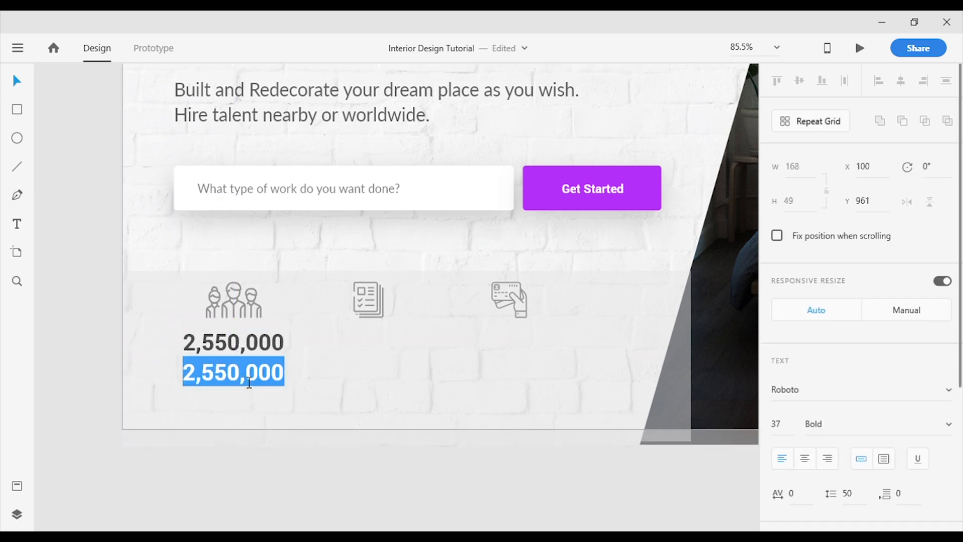
{"action": "type", "text": "Interior Des"}
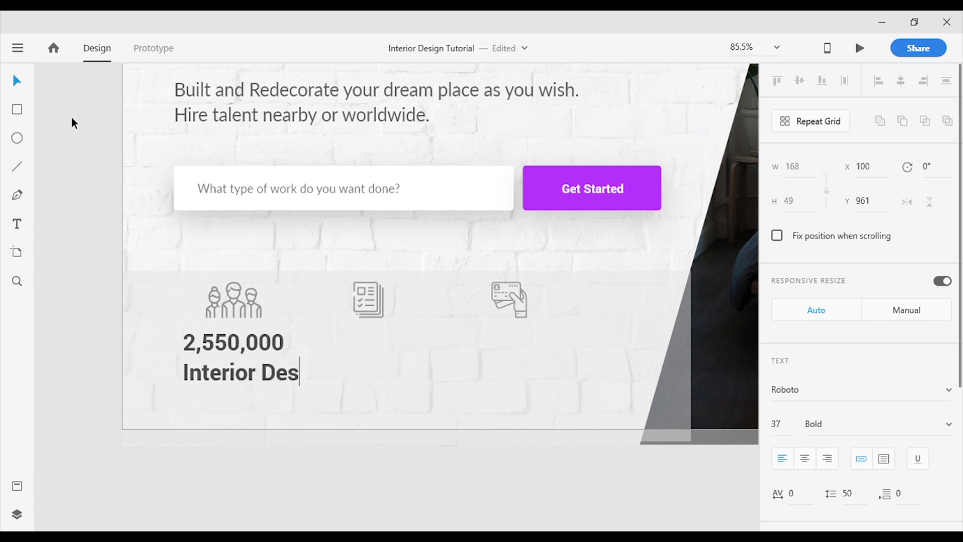
{"action": "type", "text": "ers"}
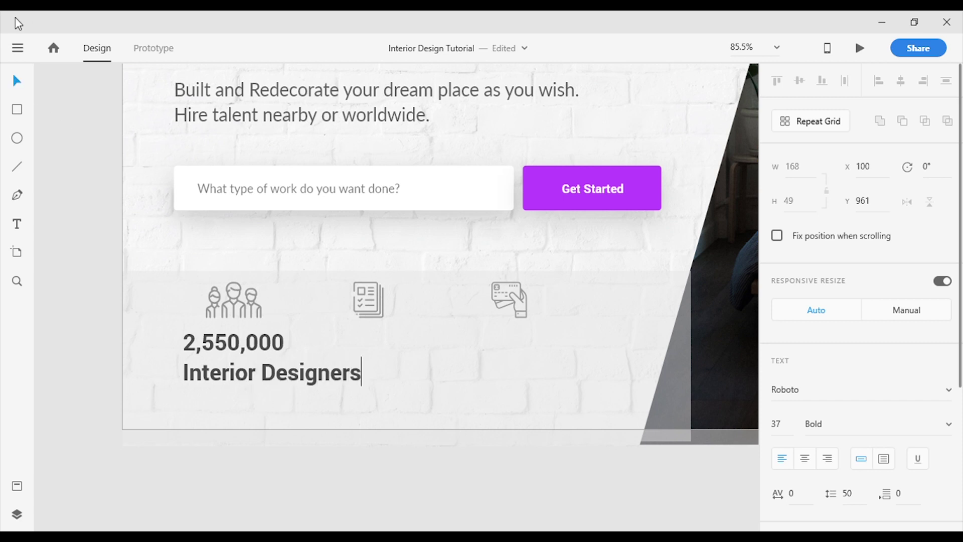
{"action": "key", "text": "Escape"}
Step: Set the "Interior Designers" label to Regular weight, then shrink it and center it under the number
{"action": "left_click", "coordinate": [933, 436]}
{"action": "scroll", "coordinate": [866, 258], "scroll_direction": "up", "scroll_amount": 2}
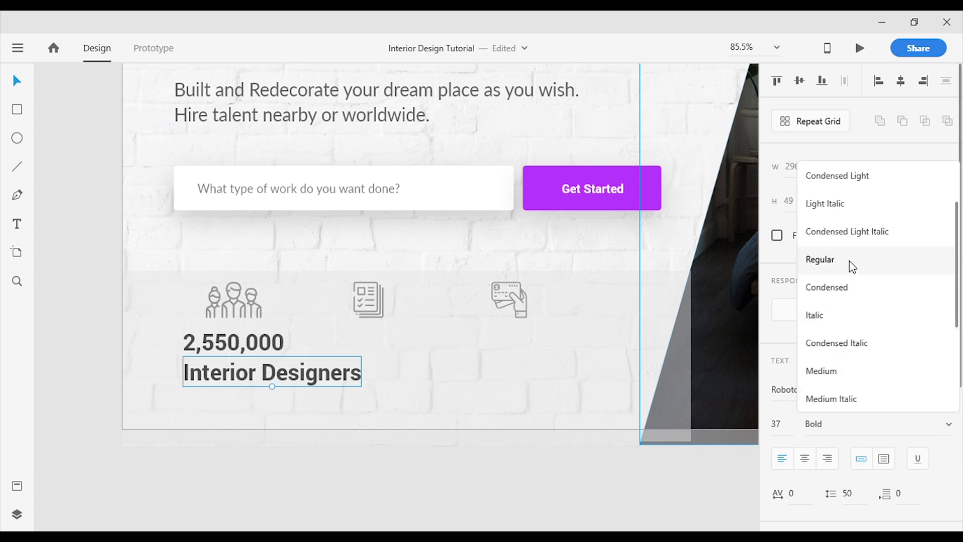
{"action": "left_click", "coordinate": [849, 261]}
{"action": "left_click_drag", "start_coordinate": [272, 387], "coordinate": [277, 375]}
{"action": "left_click_drag", "start_coordinate": [284, 370], "coordinate": [246, 379]}
{"action": "left_click", "coordinate": [307, 455]}
Step: Enlarge the "2,550,000" number and its "Interior Designers" label together slightly and reposition them below the people icon
{"action": "scroll", "coordinate": [516, 407], "scroll_direction": "down", "scroll_amount": 3}
{"action": "left_click_drag", "start_coordinate": [587, 438], "coordinate": [471, 417]}
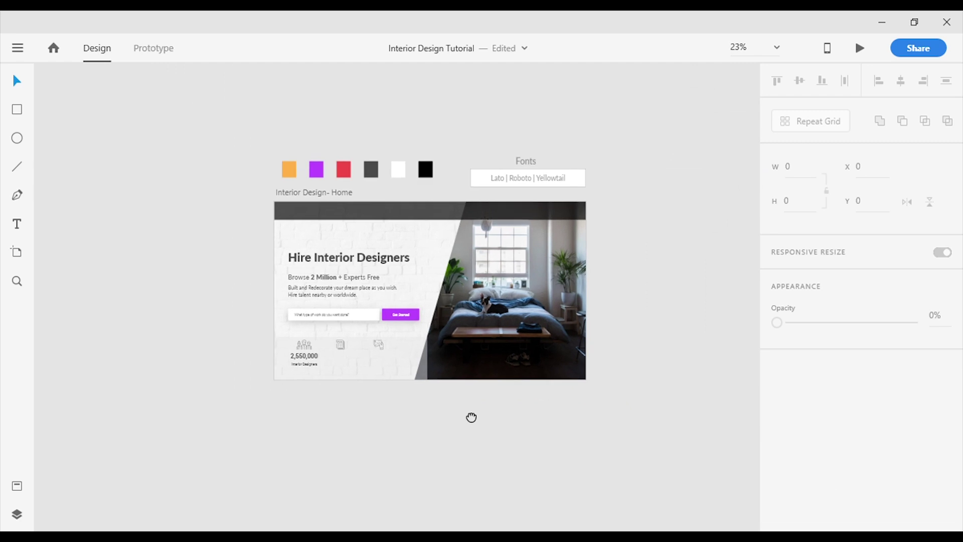
{"action": "scroll", "coordinate": [320, 362], "scroll_direction": "up", "scroll_amount": 7}
{"action": "left_click", "coordinate": [234, 340]}
{"action": "left_click", "coordinate": [233, 387], "text": "shift"}
{"action": "left_click_drag", "start_coordinate": [232, 406], "coordinate": [235, 424]}
{"action": "key", "text": "ctrl+z"}
{"action": "left_click_drag", "start_coordinate": [320, 407], "coordinate": [345, 431]}
{"action": "left_click_drag", "start_coordinate": [232, 335], "coordinate": [225, 351]}
{"action": "left_click", "coordinate": [359, 450]}
Step: Adjust the positions of "2,550,000" and "Interior Designers", and set the label to Light weight
{"action": "scroll", "coordinate": [360, 450], "scroll_direction": "down", "scroll_amount": 1}
{"action": "left_click_drag", "start_coordinate": [216, 301], "coordinate": [207, 312]}
{"action": "left_click_drag", "start_coordinate": [225, 360], "coordinate": [218, 365]}
{"action": "left_click", "coordinate": [942, 426]}
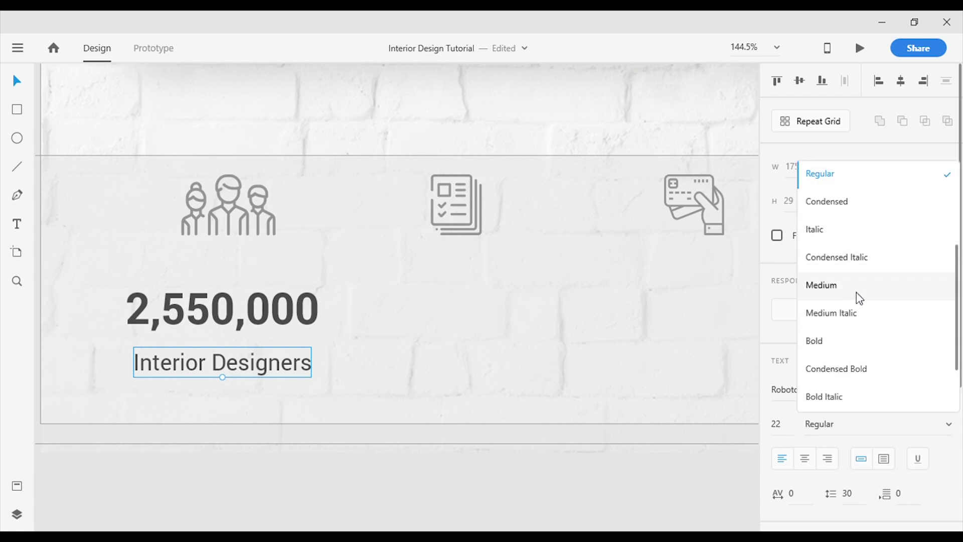
{"action": "scroll", "coordinate": [855, 286], "scroll_direction": "up", "scroll_amount": 3}
{"action": "left_click", "coordinate": [853, 214]}
{"action": "left_click_drag", "start_coordinate": [248, 366], "coordinate": [248, 365]}
Step: Enlarge the people icon slightly and move it down closer to the number "2,550,000"
{"action": "scroll", "coordinate": [487, 369], "scroll_direction": "down", "scroll_amount": 5}
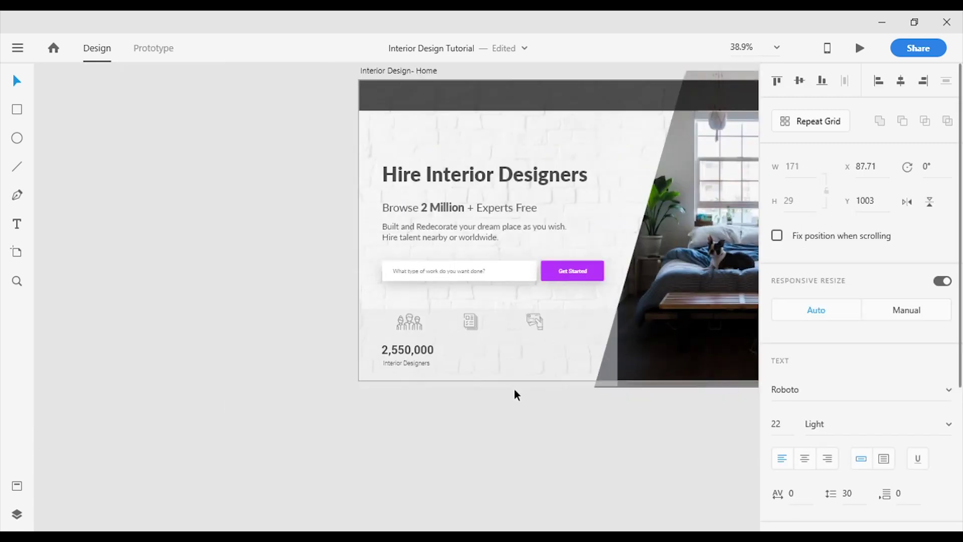
{"action": "left_click_drag", "start_coordinate": [597, 350], "coordinate": [520, 370]}
{"action": "scroll", "coordinate": [365, 384], "scroll_direction": "up", "scroll_amount": 4}
{"action": "left_click", "coordinate": [284, 273]}
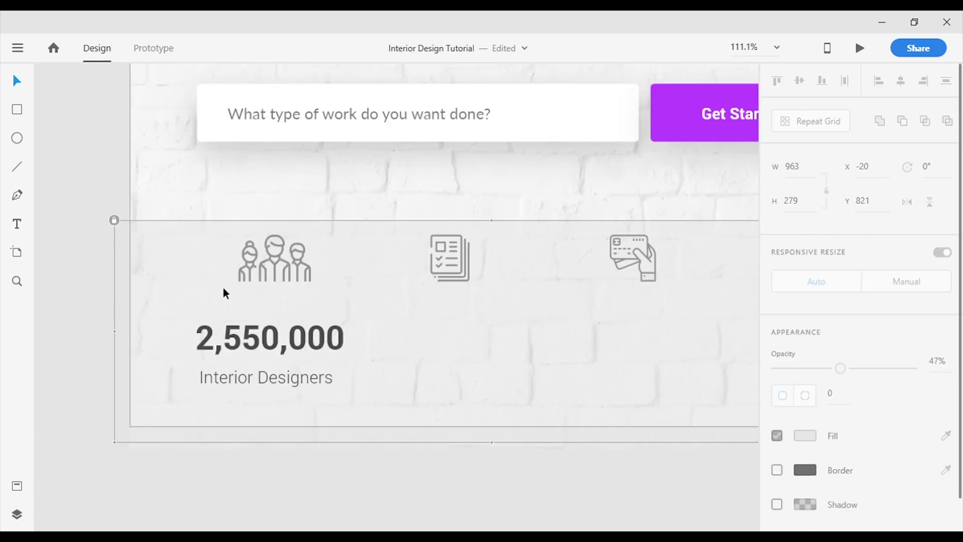
{"action": "double_click", "coordinate": [294, 284]}
{"action": "left_click_drag", "start_coordinate": [292, 281], "coordinate": [315, 312]}
{"action": "key", "text": "ctrl+z"}
{"action": "left_click", "coordinate": [279, 298], "text": "shift"}
{"action": "left_click", "coordinate": [300, 488]}
Step: Center-align the "Interior Designers" label with the "2,550,000" number
{"action": "left_click", "coordinate": [286, 382]}
{"action": "left_click", "coordinate": [279, 344], "text": "shift"}
{"action": "left_click", "coordinate": [901, 80]}
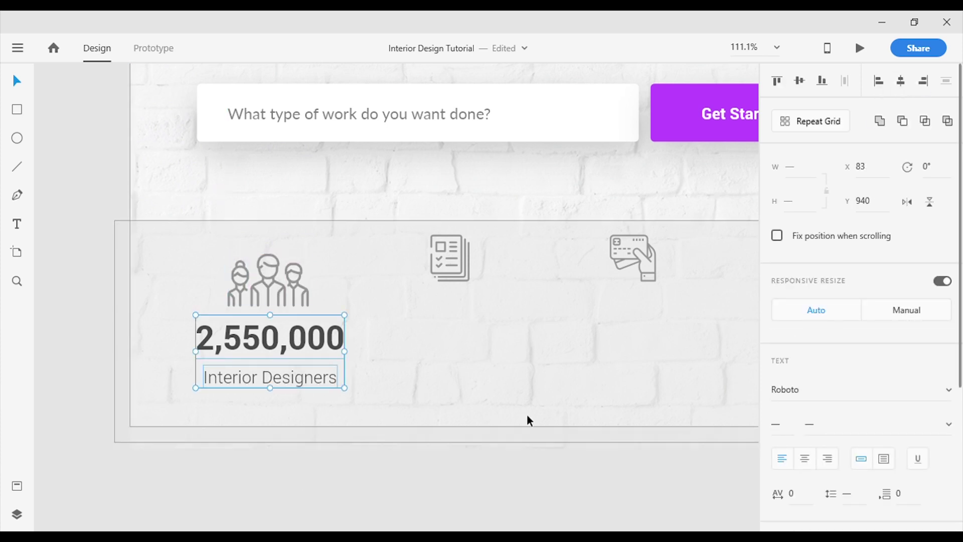
{"action": "left_click", "coordinate": [410, 486]}
Step: Nudge the "Interior Designers" label up slightly, closer to its number
{"action": "scroll", "coordinate": [455, 368], "scroll_direction": "down", "scroll_amount": 4}
{"action": "left_click_drag", "start_coordinate": [607, 456], "coordinate": [518, 353]}
{"action": "scroll", "coordinate": [548, 483], "scroll_direction": "down", "scroll_amount": 2}
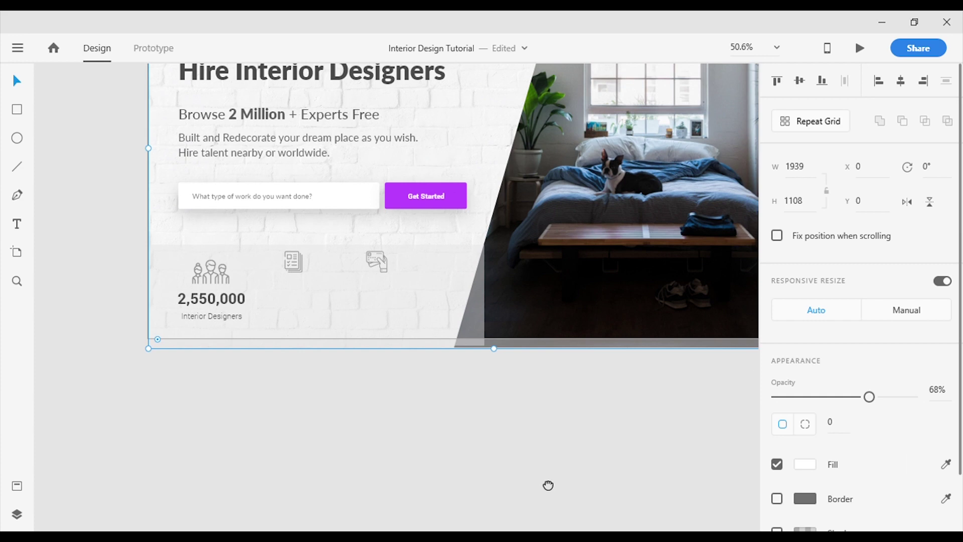
{"action": "scroll", "coordinate": [619, 297], "scroll_direction": "up", "scroll_amount": 4}
{"action": "left_click", "coordinate": [52, 117]}
{"action": "scroll", "coordinate": [463, 241], "scroll_direction": "down", "scroll_amount": 3}
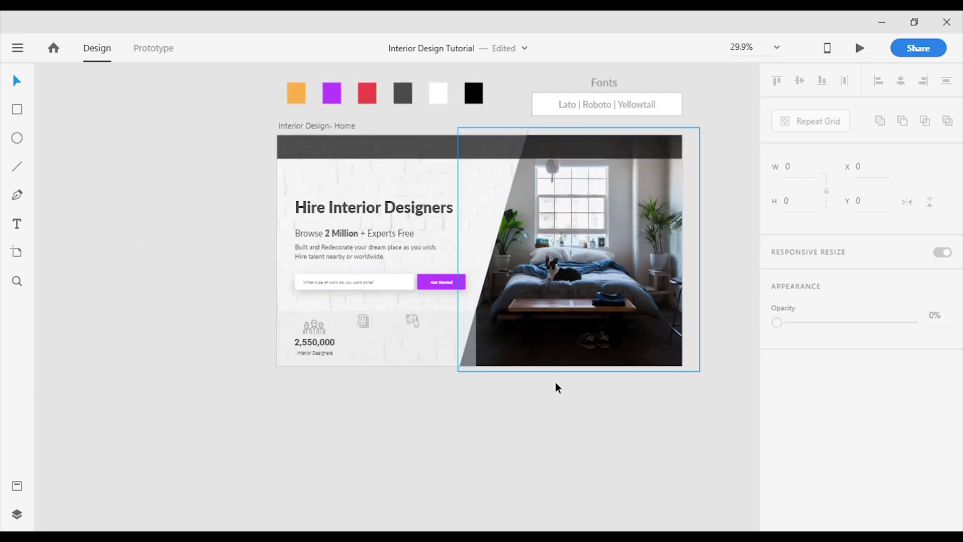
{"action": "left_click_drag", "start_coordinate": [438, 318], "coordinate": [357, 361]}
{"action": "scroll", "coordinate": [354, 359], "scroll_direction": "up", "scroll_amount": 3}
{"action": "left_click", "coordinate": [162, 419]}
{"action": "key", "text": "Up"}
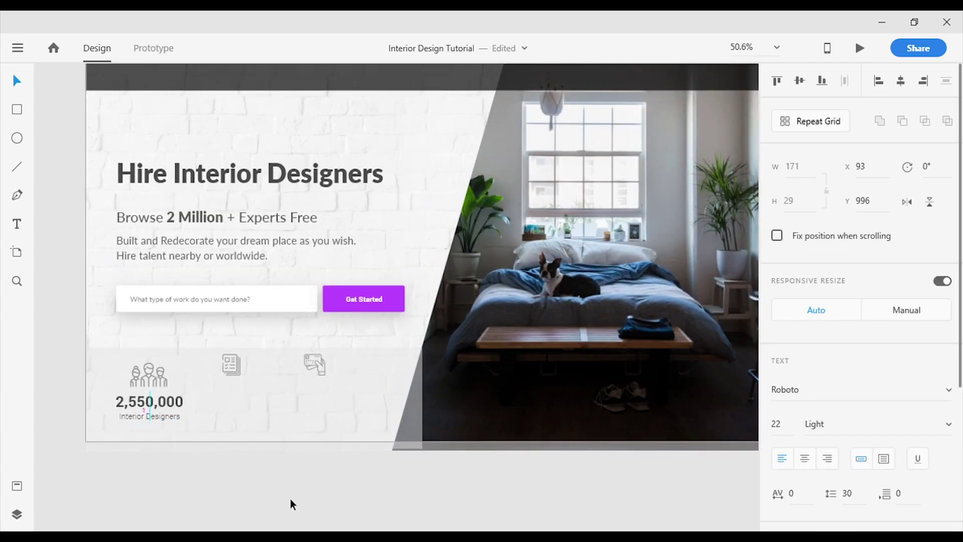
{"action": "left_click", "coordinate": [291, 499]}
Step: Turn the number and its label into a repeat grid with three columns, spaced out across the statistics strip
{"action": "scroll", "coordinate": [380, 426], "scroll_direction": "up", "scroll_amount": 2}
{"action": "scroll", "coordinate": [439, 456], "scroll_direction": "down", "scroll_amount": 1}
{"action": "scroll", "coordinate": [198, 431], "scroll_direction": "up", "scroll_amount": 3}
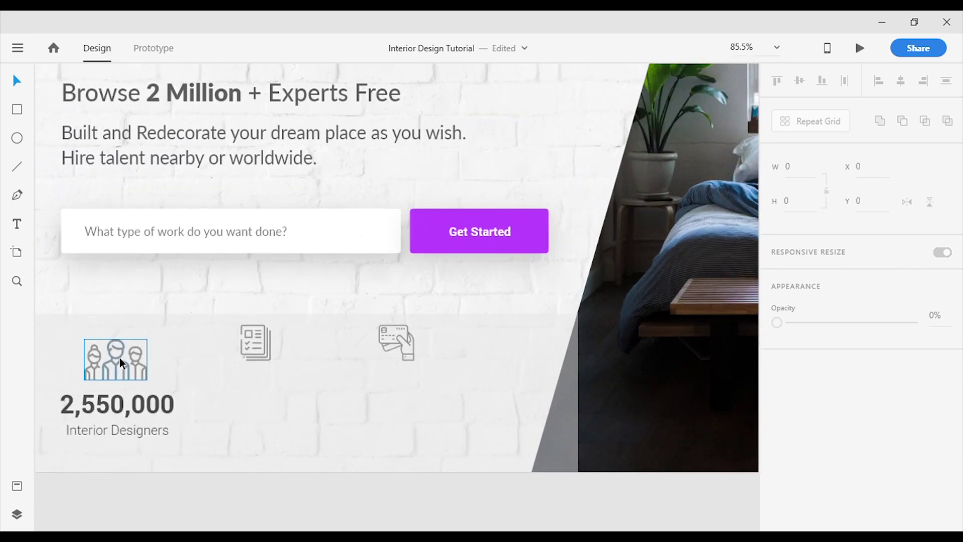
{"action": "scroll", "coordinate": [119, 357], "scroll_direction": "down", "scroll_amount": 2}
{"action": "left_click", "coordinate": [126, 337]}
{"action": "left_click", "coordinate": [123, 362], "text": "shift"}
{"action": "left_click", "coordinate": [783, 128]}
{"action": "left_click_drag", "start_coordinate": [182, 346], "coordinate": [442, 341]}
{"action": "left_click_drag", "start_coordinate": [331, 348], "coordinate": [372, 348]}
{"action": "left_click", "coordinate": [339, 504]}
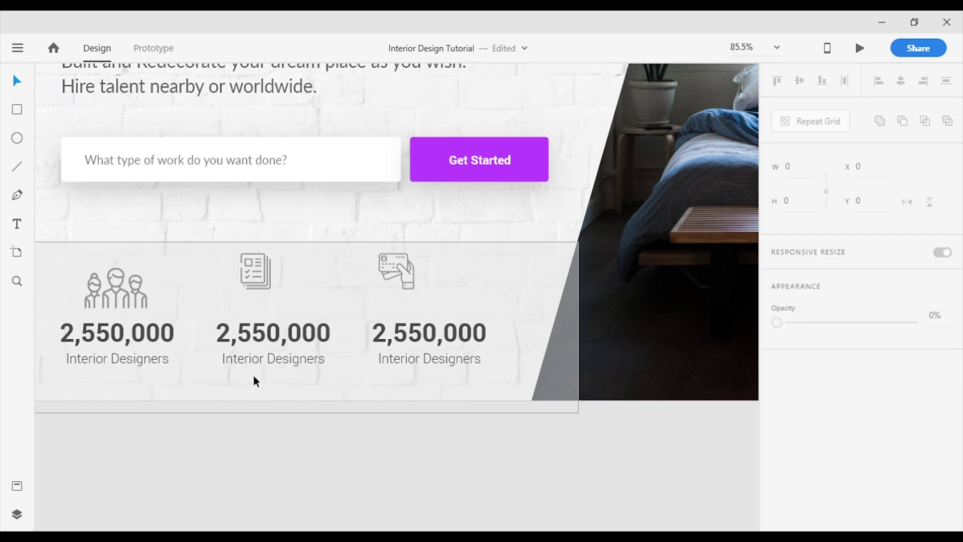
Step: Edit the second statistic to read "1,345,000" with the label "Jobs Completed"
{"action": "double_click", "coordinate": [253, 338]}
{"action": "double_click", "coordinate": [253, 338]}
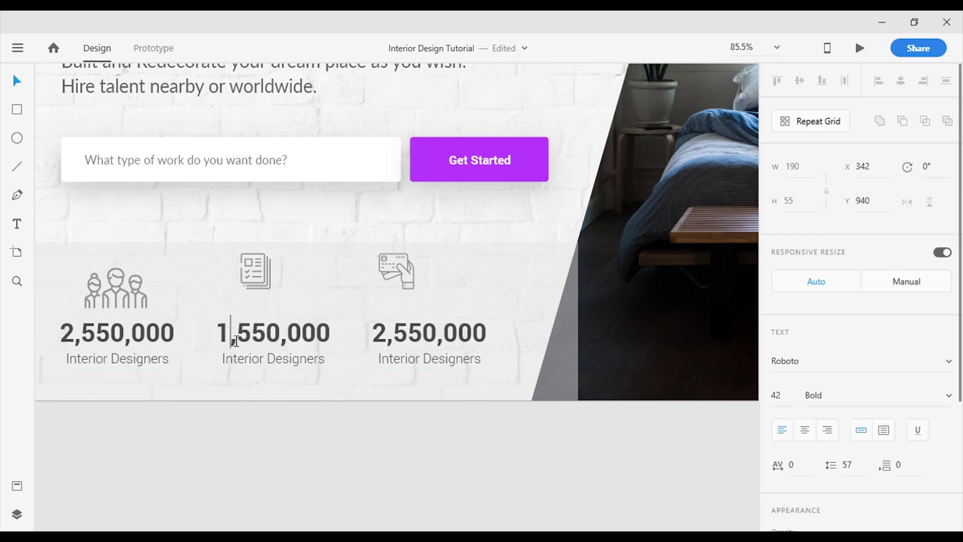
{"action": "type", "text": "345"}
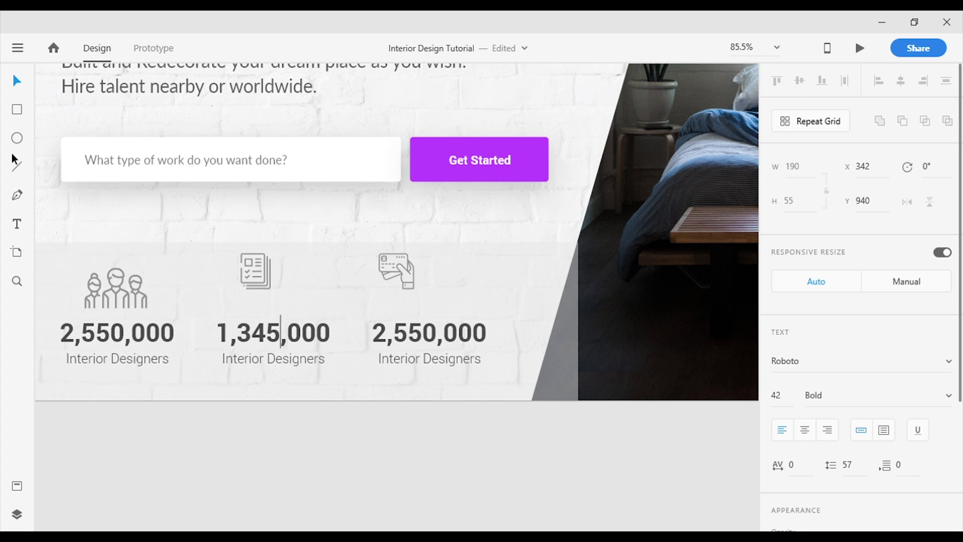
{"action": "key", "text": "Escape"}
{"action": "double_click", "coordinate": [267, 356]}
{"action": "key", "text": "BackSpace"}
{"action": "type", "text": "Jobs Completed"}
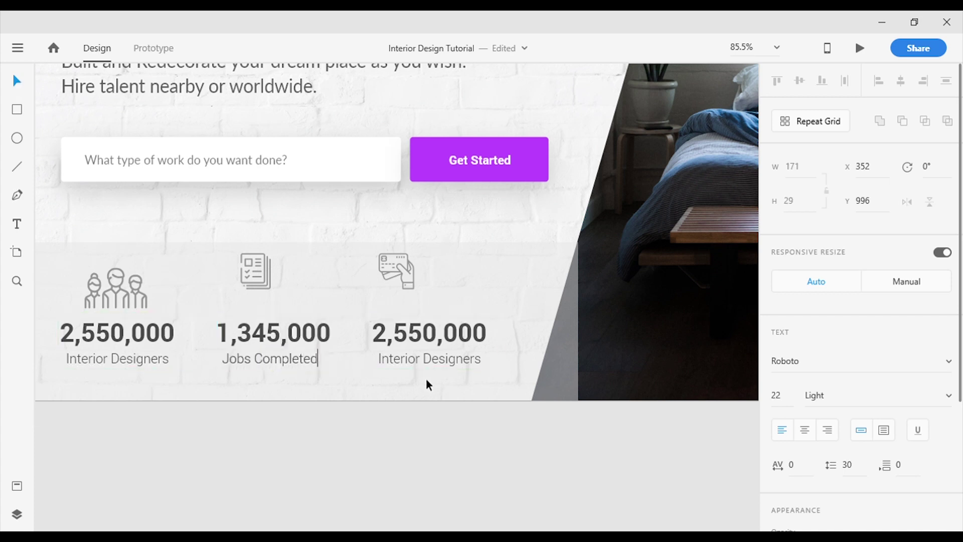
{"action": "left_click", "coordinate": [21, 91]}
Step: Edit the third statistic to read "425,550,000" with the label "Paid to Members"
{"action": "left_click", "coordinate": [386, 445]}
{"action": "double_click", "coordinate": [415, 338]}
{"action": "double_click", "coordinate": [415, 337]}
{"action": "double_click", "coordinate": [376, 345]}
{"action": "type", "text": "425"}
{"action": "key", "text": "Escape"}
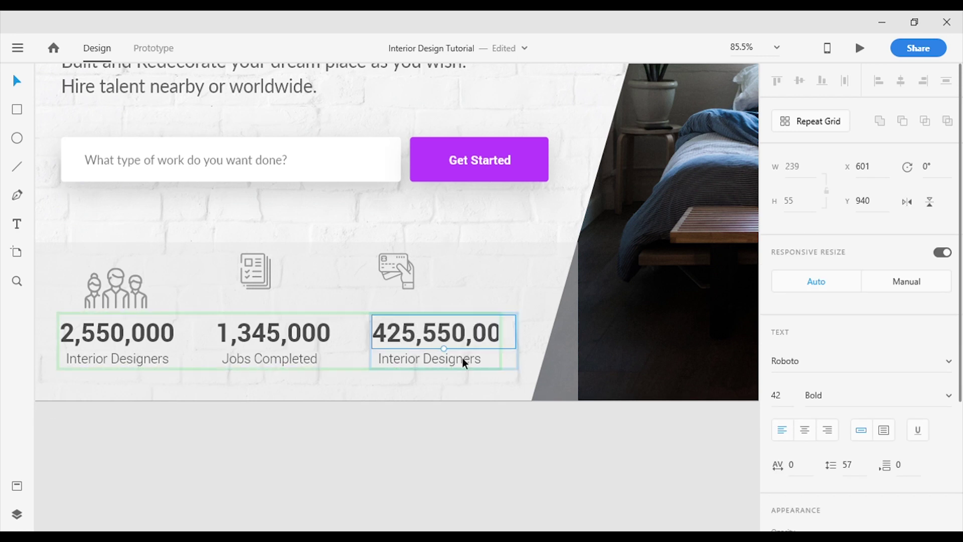
{"action": "double_click", "coordinate": [462, 357]}
{"action": "type", "text": "Paid "}
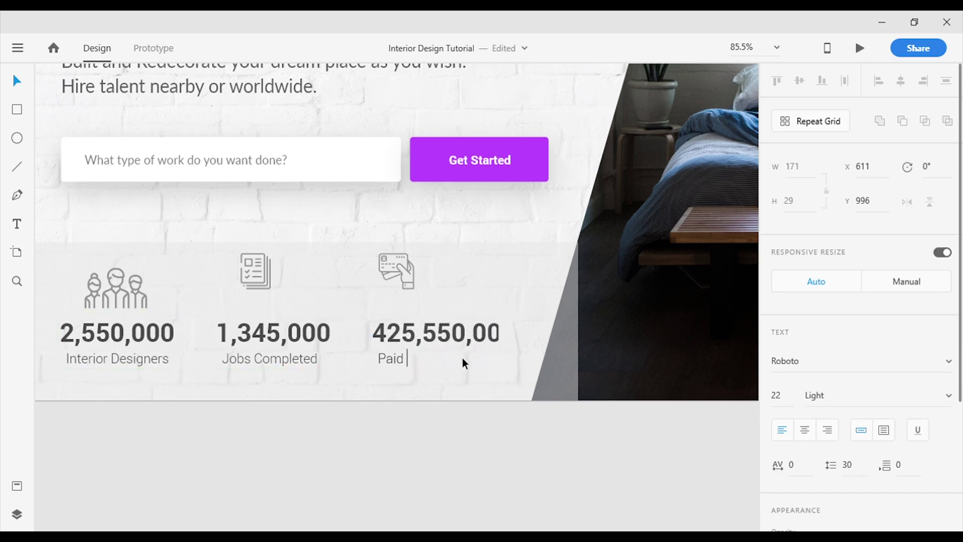
{"action": "type", "text": "to Members"}
{"action": "key", "text": "Escape"}
Step: Ungroup the repeat grid and center the "Paid to Members" and "Jobs Completed" labels under their numbers
{"action": "left_click", "coordinate": [439, 355]}
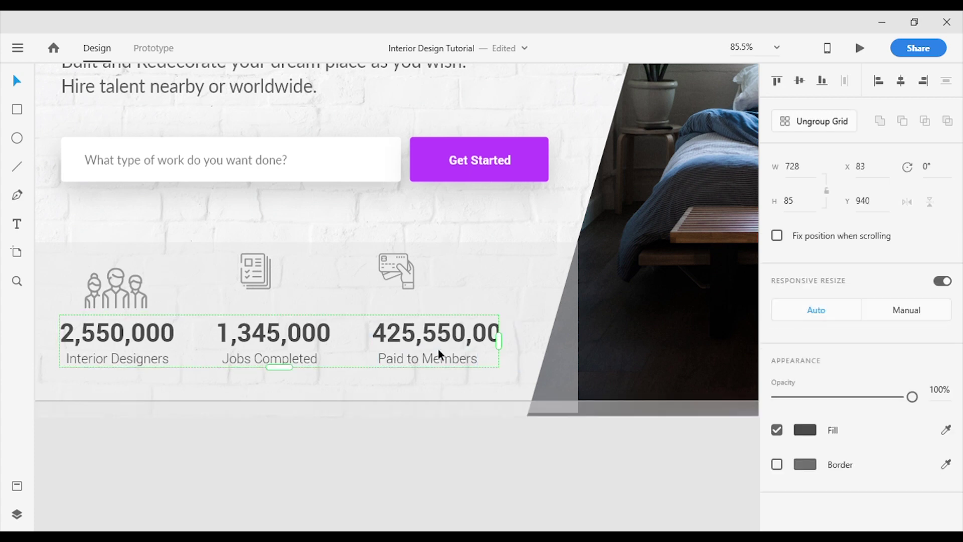
{"action": "double_click", "coordinate": [420, 359]}
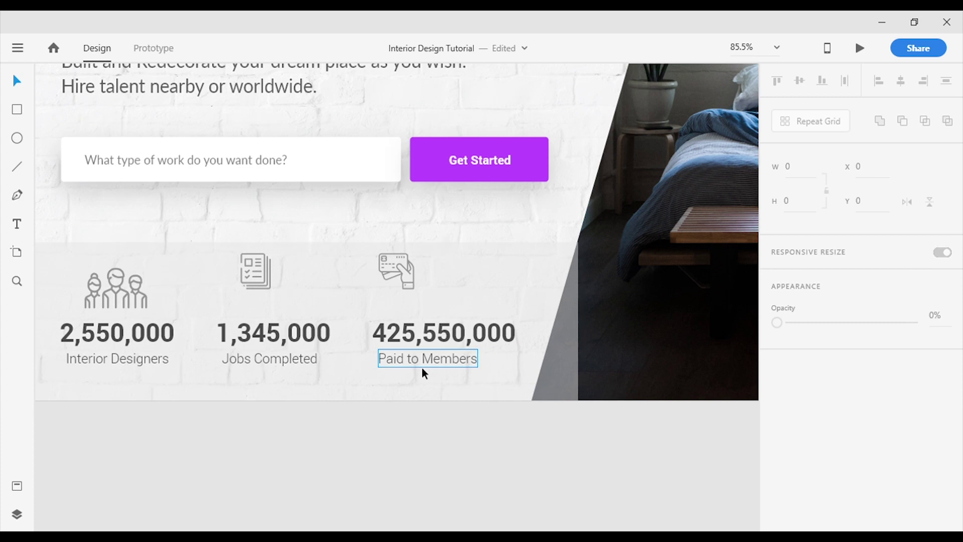
{"action": "left_click", "coordinate": [299, 360]}
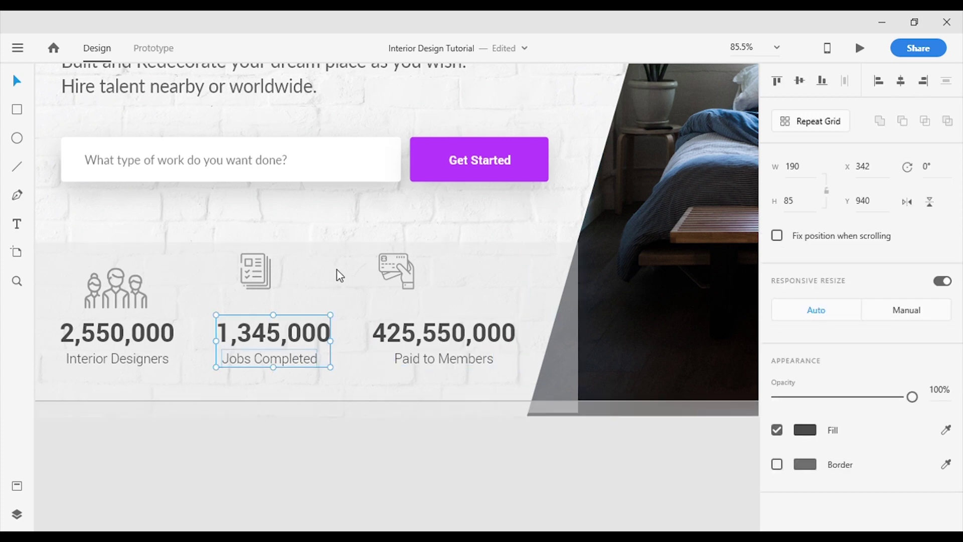
{"action": "double_click", "coordinate": [291, 360]}
{"action": "left_click", "coordinate": [301, 335], "text": "shift"}
{"action": "left_click", "coordinate": [900, 82]}
{"action": "left_click", "coordinate": [169, 360]}
{"action": "left_click", "coordinate": [118, 395]}
{"action": "left_click", "coordinate": [120, 360], "text": "ctrl"}
{"action": "left_click", "coordinate": [135, 334], "text": "ctrl+shift"}
{"action": "left_click", "coordinate": [296, 300]}
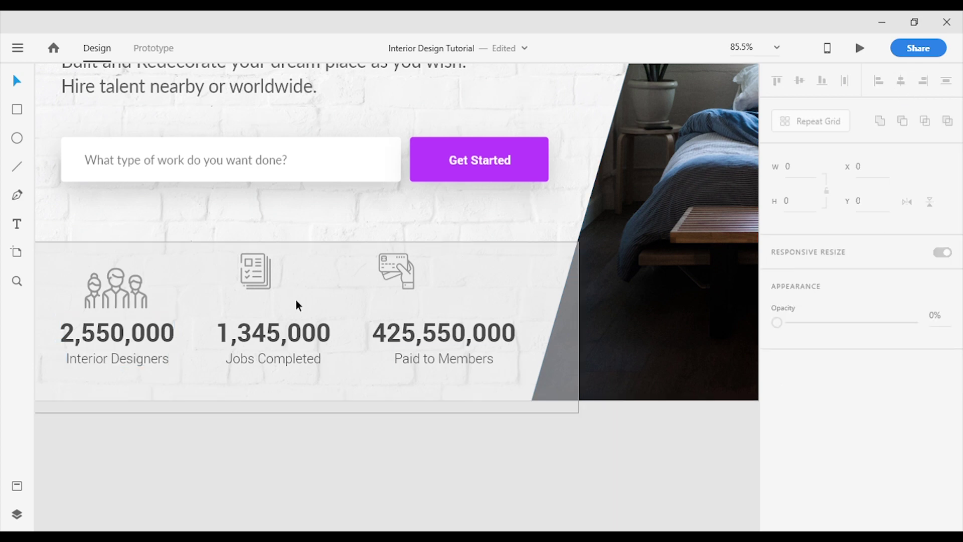
Step: Enlarge the document and card-in-hand icons slightly and place them above the second and third numbers
{"action": "left_click_drag", "start_coordinate": [263, 270], "coordinate": [332, 339]}
{"action": "left_click", "coordinate": [268, 297]}
{"action": "left_click", "coordinate": [270, 300]}
{"action": "left_click", "coordinate": [411, 289]}
{"action": "left_click_drag", "start_coordinate": [414, 292], "coordinate": [463, 308]}
{"action": "left_click", "coordinate": [467, 436]}
{"action": "left_click", "coordinate": [440, 294]}
{"action": "left_click", "coordinate": [440, 291]}
{"action": "key", "text": "ctrl+a"}
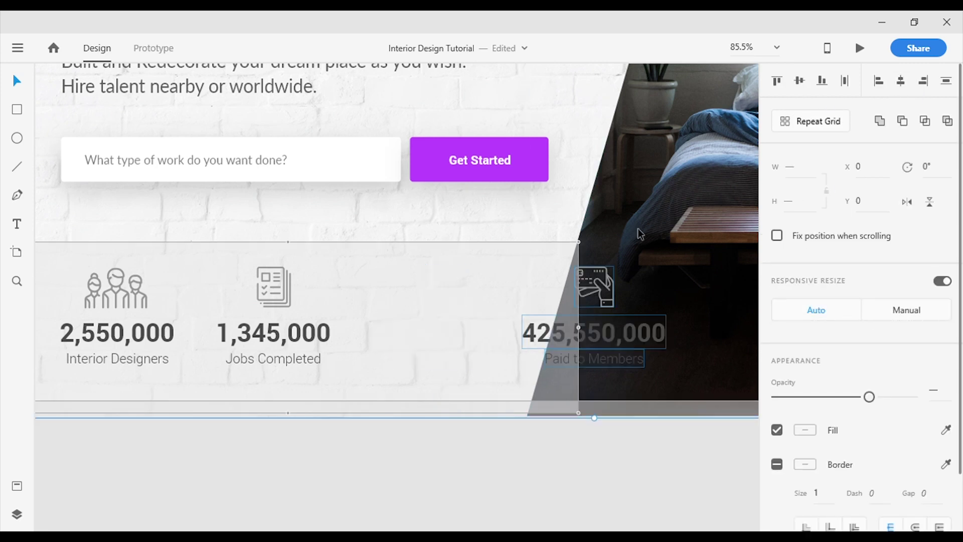
{"action": "left_click", "coordinate": [446, 432]}
Step: Center-align the icon, number and label with one another in each of the three statistics
{"action": "left_click", "coordinate": [454, 341]}
{"action": "left_click", "coordinate": [458, 370], "text": "shift"}
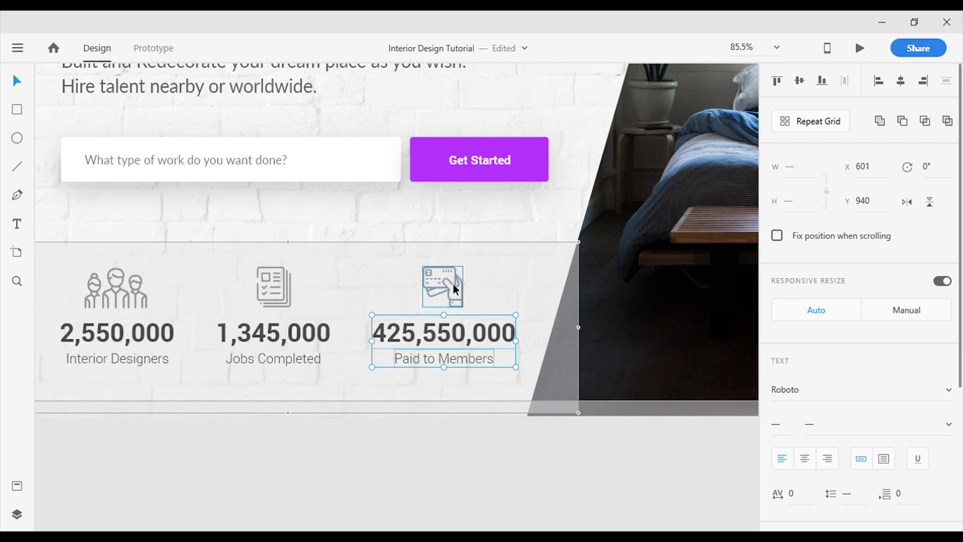
{"action": "left_click", "coordinate": [453, 284], "text": "shift"}
{"action": "left_click", "coordinate": [414, 454]}
{"action": "left_click", "coordinate": [300, 336]}
{"action": "left_click", "coordinate": [277, 293], "text": "shift"}
{"action": "left_click", "coordinate": [261, 358], "text": "shift"}
{"action": "left_click", "coordinate": [368, 457]}
{"action": "left_click", "coordinate": [145, 345]}
{"action": "left_click", "coordinate": [120, 358], "text": "shift"}
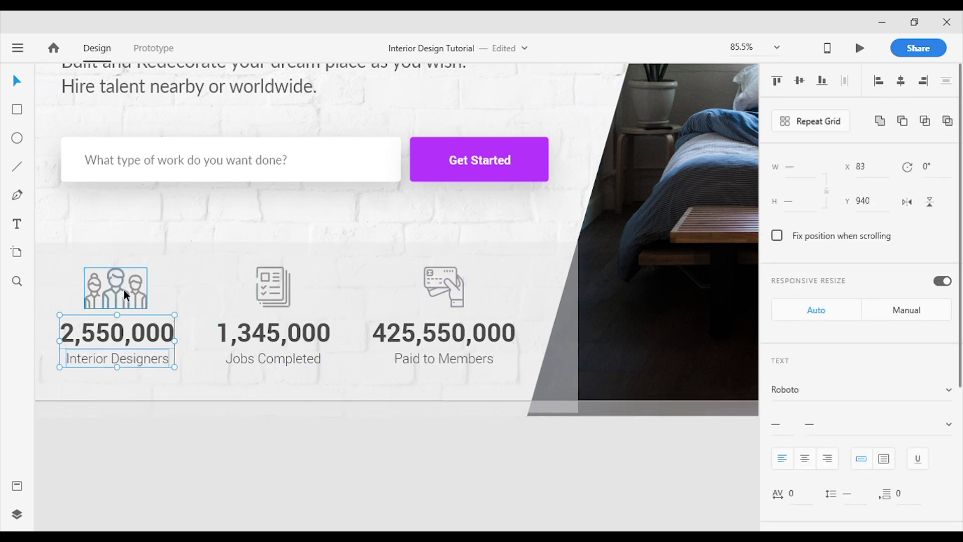
{"action": "left_click", "coordinate": [125, 297], "text": "shift"}
{"action": "left_click", "coordinate": [493, 394]}
Step: Nudge the slanted bedroom photo slightly to fit its edge to the corner of the statistics strip
{"action": "scroll", "coordinate": [493, 393], "scroll_direction": "down", "scroll_amount": 4}
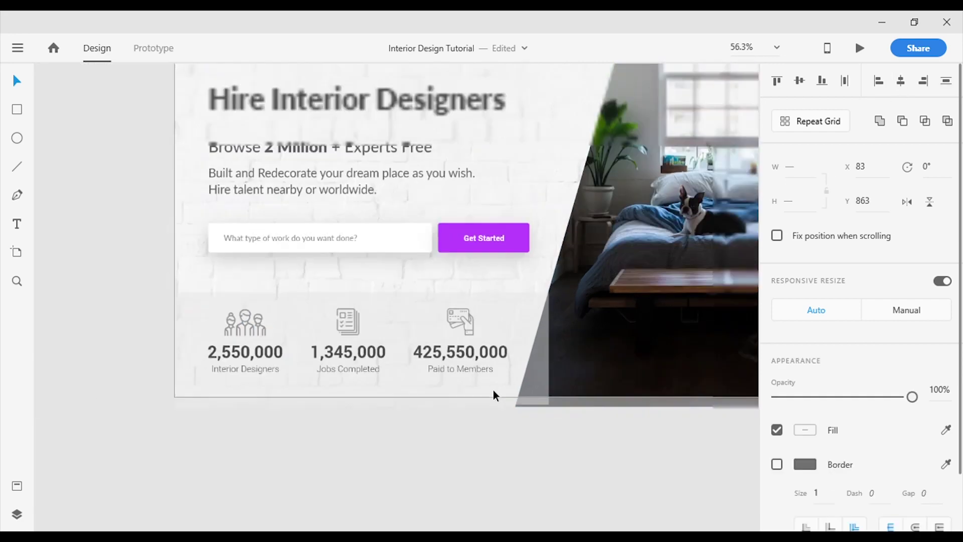
{"action": "scroll", "coordinate": [546, 413], "scroll_direction": "up", "scroll_amount": 10}
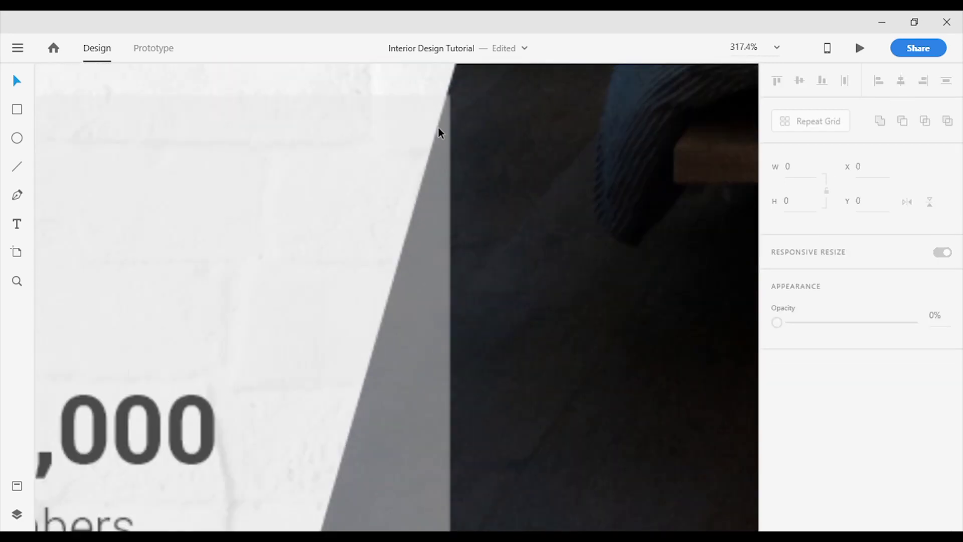
{"action": "left_click", "coordinate": [444, 191]}
{"action": "scroll", "coordinate": [438, 398], "scroll_direction": "down", "scroll_amount": 1}
{"action": "left_click_drag", "start_coordinate": [455, 456], "coordinate": [452, 456]}
{"action": "left_click", "coordinate": [538, 398]}
{"action": "scroll", "coordinate": [538, 399], "scroll_direction": "down", "scroll_amount": 5}
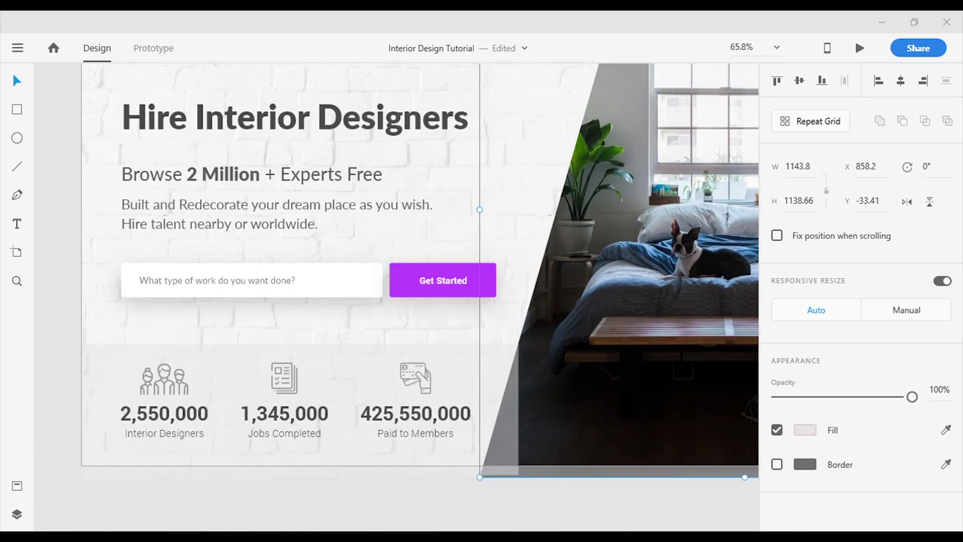
{"action": "left_click", "coordinate": [617, 509]}
{"action": "scroll", "coordinate": [520, 427], "scroll_direction": "down", "scroll_amount": 1}
{"action": "scroll", "coordinate": [520, 427], "scroll_direction": "down", "scroll_amount": 1}
{"action": "left_click_drag", "start_coordinate": [461, 498], "coordinate": [394, 497]}
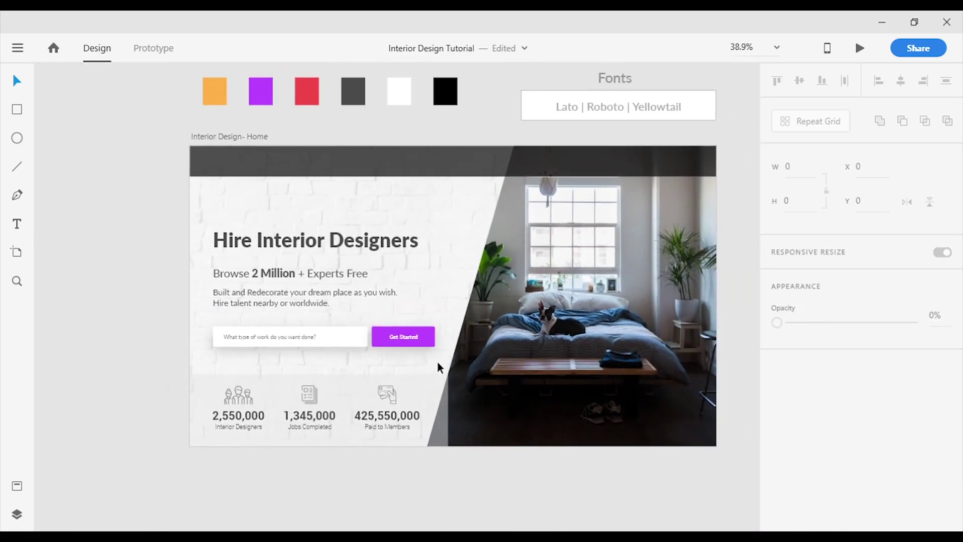
Step: Add the text "World's best" above the main heading in red Yellowtail, size 50, rotated to -11°
{"action": "scroll", "coordinate": [506, 255], "scroll_direction": "up", "scroll_amount": 1}
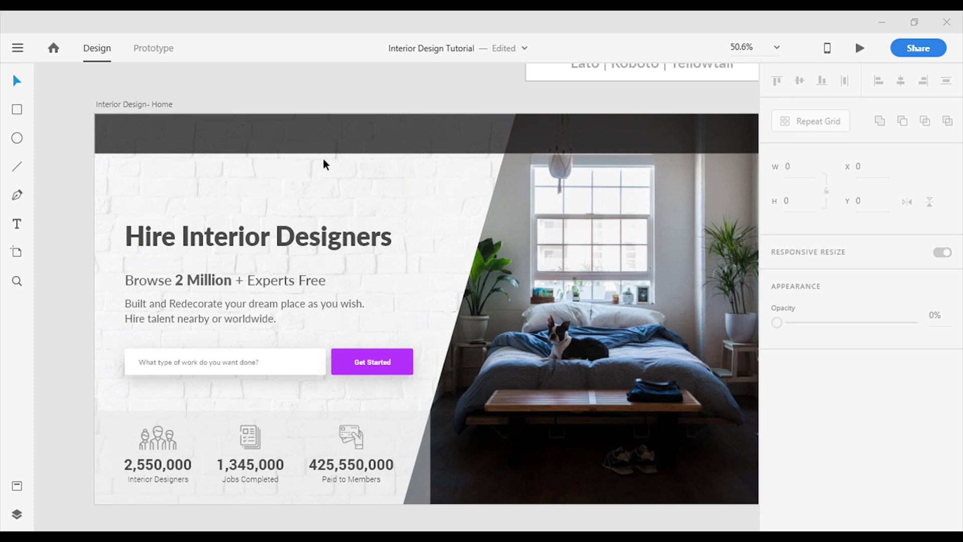
{"action": "scroll", "coordinate": [258, 216], "scroll_direction": "up", "scroll_amount": 1}
{"action": "type", "text": "World's best"}
{"action": "left_click_drag", "start_coordinate": [369, 295], "coordinate": [327, 223]}
{"action": "key", "text": "alt"}
Step: Draw a curved line with the Pen tool from beside "World's best" down to the main heading
{"action": "scroll", "coordinate": [193, 234], "scroll_direction": "up", "scroll_amount": 4}
{"action": "left_click", "coordinate": [17, 195]}
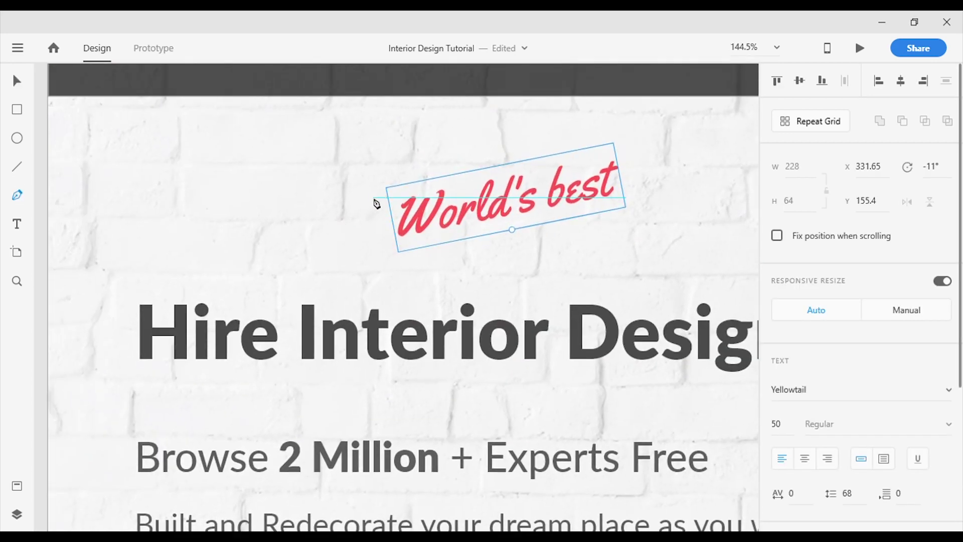
{"action": "left_click", "coordinate": [373, 197]}
{"action": "left_click_drag", "start_coordinate": [283, 289], "coordinate": [305, 328]}
{"action": "scroll", "coordinate": [362, 359], "scroll_direction": "down", "scroll_amount": 1}
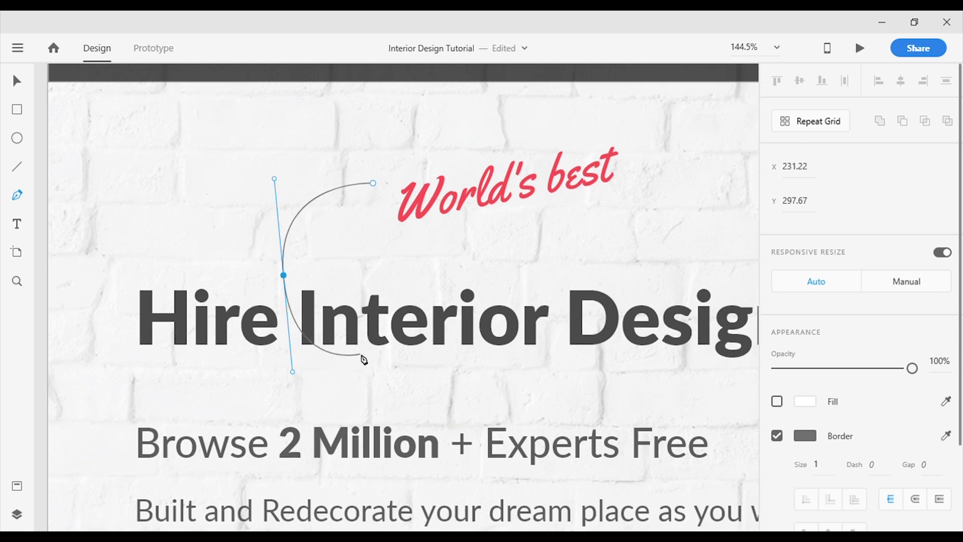
{"action": "left_click", "coordinate": [17, 81]}
Step: Set the curved line's border size to 9 and give it rounded ends
{"action": "scroll", "coordinate": [893, 428], "scroll_direction": "down", "scroll_amount": 3}
{"action": "left_click", "coordinate": [820, 359]}
{"action": "key", "text": "Up"}
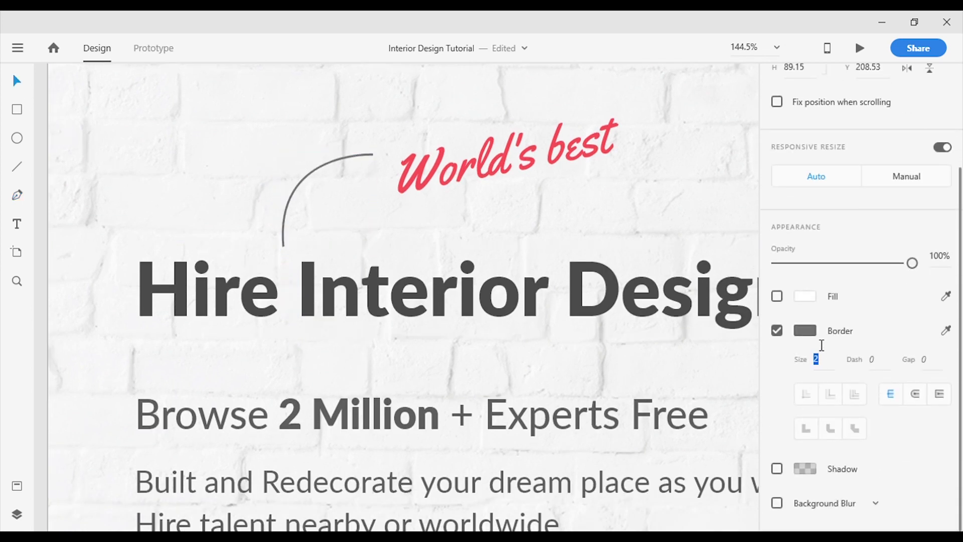
{"action": "type", "text": "9"}
{"action": "key", "text": "Return"}
{"action": "left_click", "coordinate": [916, 394]}
{"action": "left_click", "coordinate": [351, 236]}
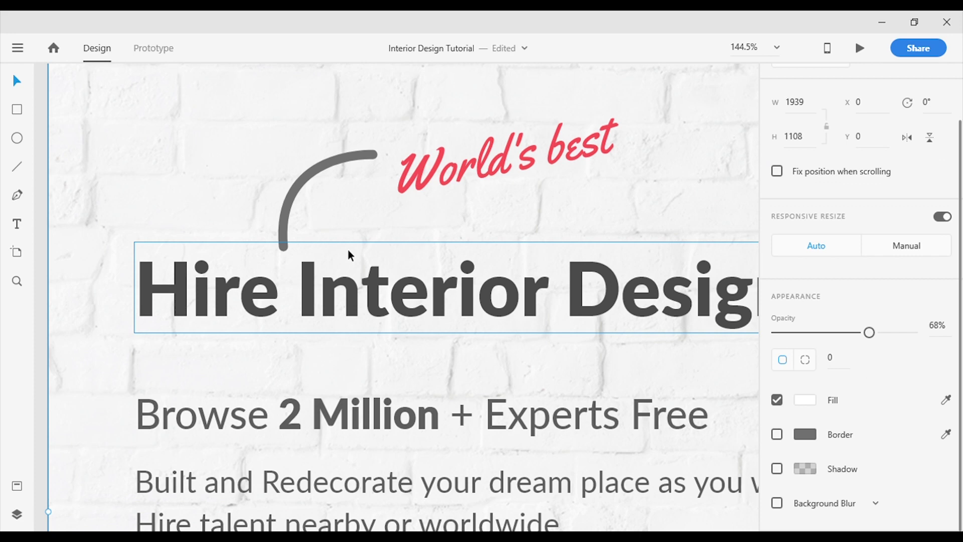
Step: Draw a V-shaped arrowhead with the Pen tool at the lower end of the curved line
{"action": "scroll", "coordinate": [332, 256], "scroll_direction": "up", "scroll_amount": 3}
{"action": "scroll", "coordinate": [119, 239], "scroll_direction": "down", "scroll_amount": 1}
{"action": "left_click", "coordinate": [15, 195]}
{"action": "left_click", "coordinate": [179, 199]}
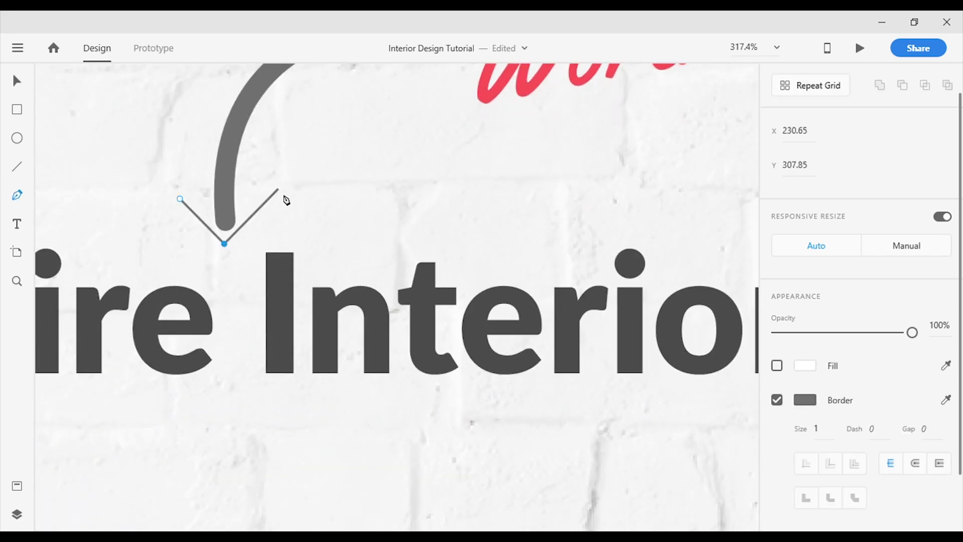
{"action": "key", "text": "Escape"}
Step: Set the arrowhead's border size to 8 and give it rounded ends
{"action": "scroll", "coordinate": [848, 427], "scroll_direction": "down", "scroll_amount": 2}
{"action": "left_click", "coordinate": [818, 360]}
{"action": "type", "text": "3"}
{"action": "key", "text": "Return"}
{"action": "type", "text": "7"}
{"action": "key", "text": "Return"}
{"action": "left_click", "coordinate": [915, 394]}
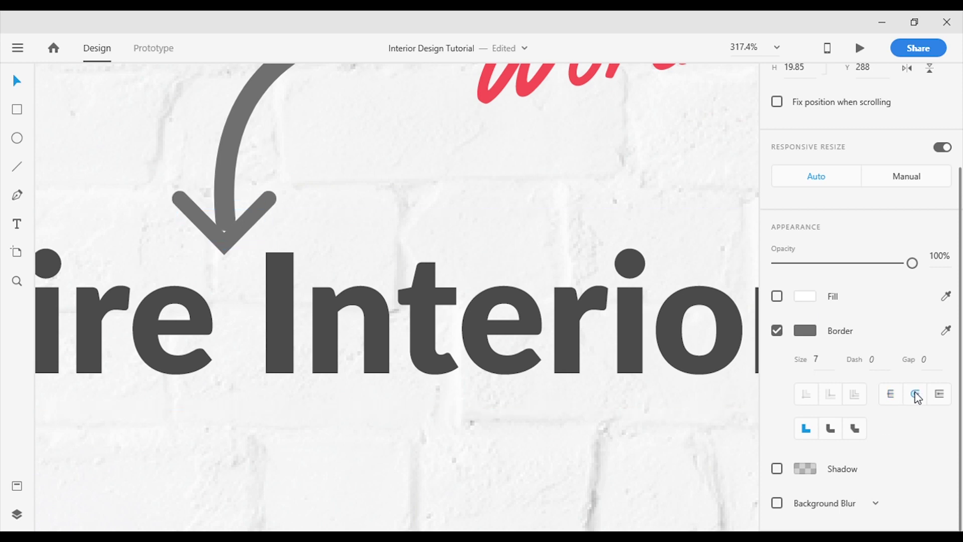
{"action": "scroll", "coordinate": [873, 436], "scroll_direction": "down", "scroll_amount": 2}
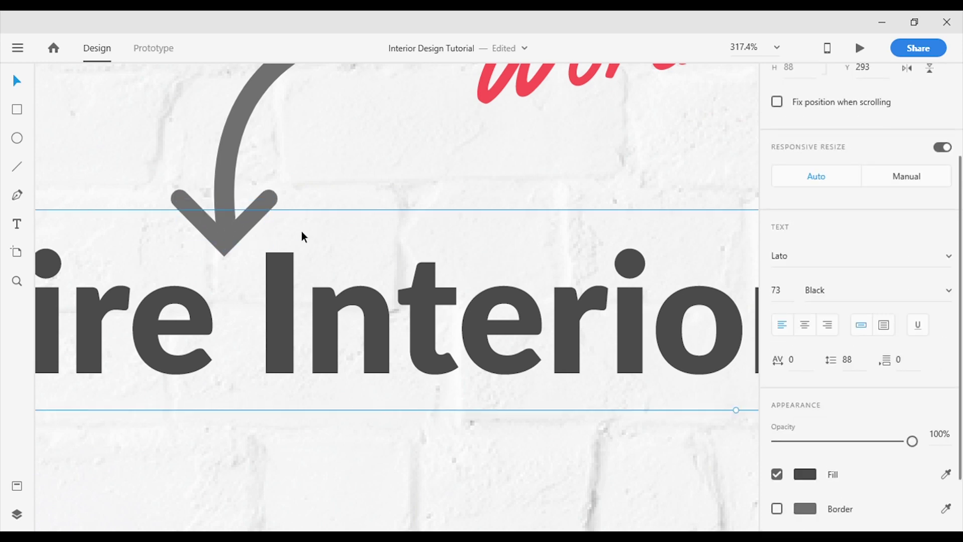
{"action": "left_click", "coordinate": [301, 237]}
Step: Nudge the arrowhead up to Y 286 at the end of the curve, and select the "World's best" text
{"action": "scroll", "coordinate": [371, 164], "scroll_direction": "down", "scroll_amount": 4}
{"action": "left_click", "coordinate": [80, 214]}
{"action": "scroll", "coordinate": [563, 217], "scroll_direction": "down", "scroll_amount": 5}
{"action": "left_click_drag", "start_coordinate": [562, 219], "coordinate": [391, 263]}
{"action": "scroll", "coordinate": [316, 214], "scroll_direction": "up", "scroll_amount": 5}
{"action": "scroll", "coordinate": [256, 316], "scroll_direction": "up", "scroll_amount": 5}
{"action": "left_click", "coordinate": [242, 318]}
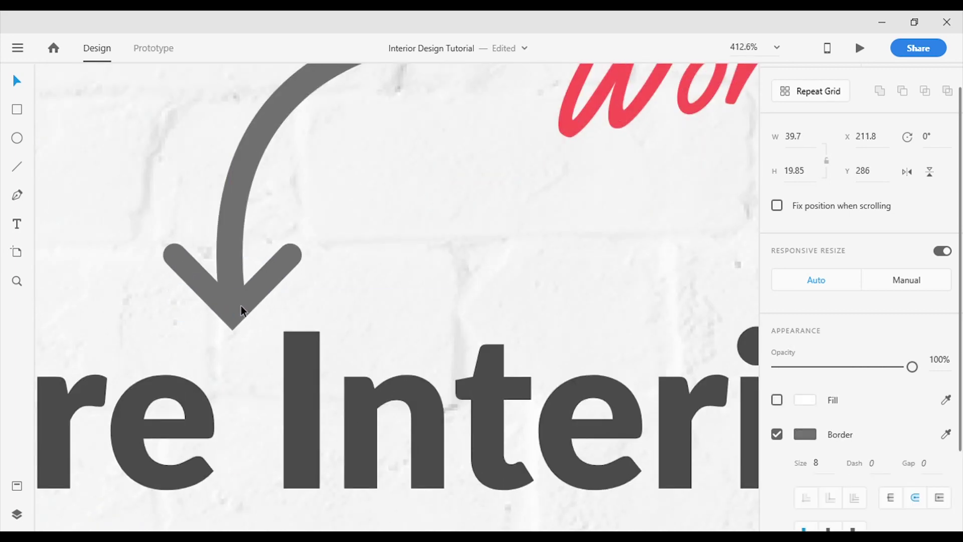
{"action": "scroll", "coordinate": [398, 254], "scroll_direction": "down", "scroll_amount": 8}
{"action": "scroll", "coordinate": [444, 261], "scroll_direction": "down", "scroll_amount": 3}
{"action": "left_click", "coordinate": [354, 270]}
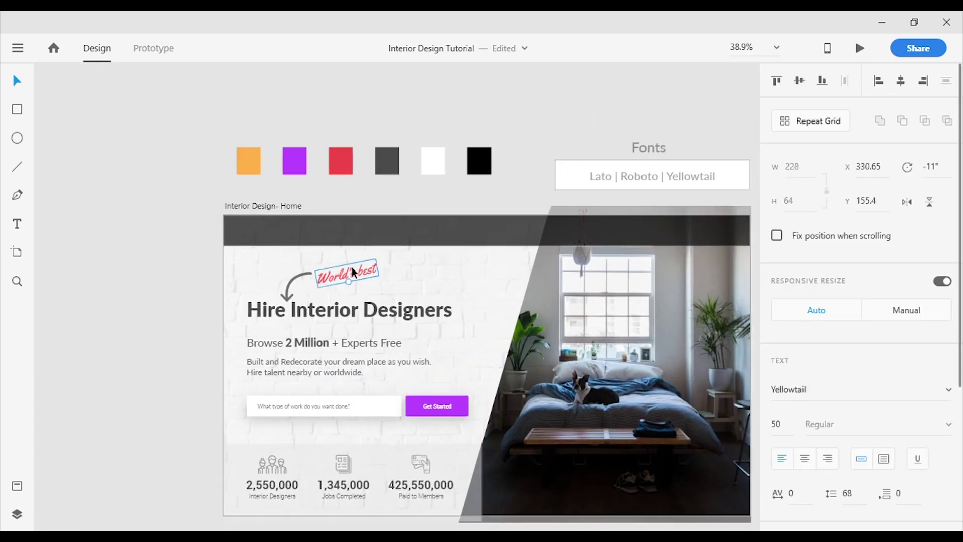
Step: Draw a right triangle about 216 × 346 with the Pen tool under the header bar, overlapping the bedroom photo's slanted edge
{"action": "left_click", "coordinate": [392, 272]}
{"action": "scroll", "coordinate": [392, 272], "scroll_direction": "down", "scroll_amount": 1}
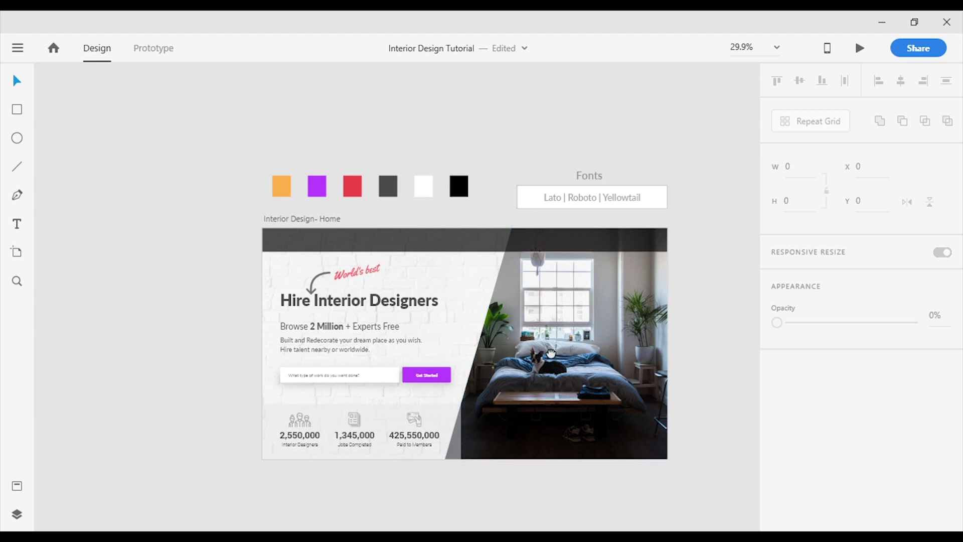
{"action": "left_click_drag", "start_coordinate": [552, 348], "coordinate": [489, 317]}
{"action": "scroll", "coordinate": [385, 329], "scroll_direction": "up", "scroll_amount": 2}
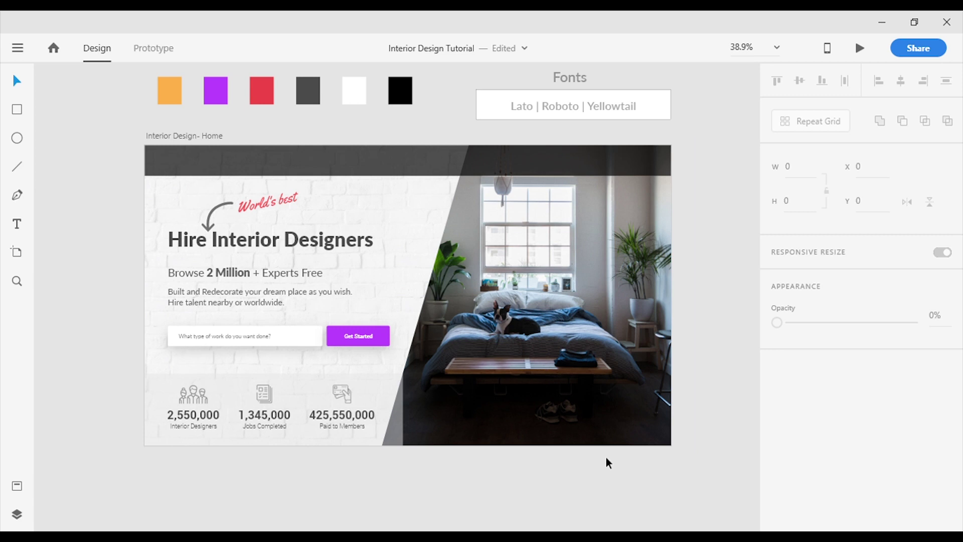
{"action": "scroll", "coordinate": [467, 228], "scroll_direction": "up", "scroll_amount": 2}
{"action": "left_click", "coordinate": [16, 195]}
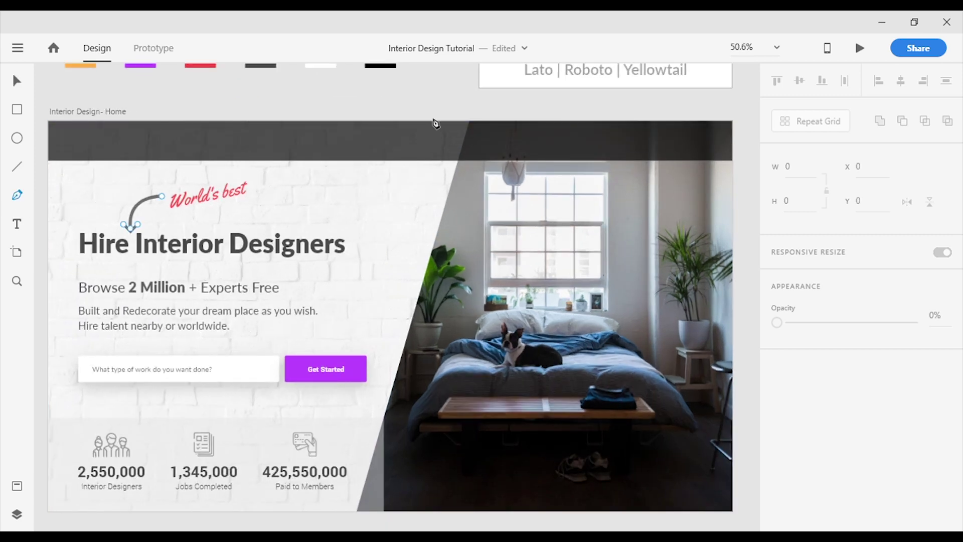
{"action": "left_click", "coordinate": [424, 161]}
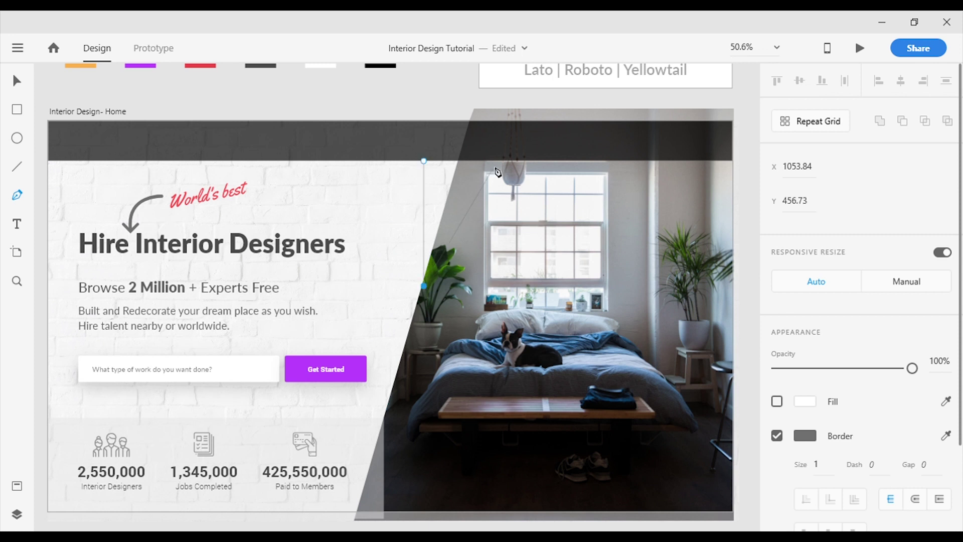
Step: Fill the triangle with the orange swatch colour and remove its border
{"action": "left_click", "coordinate": [805, 401]}
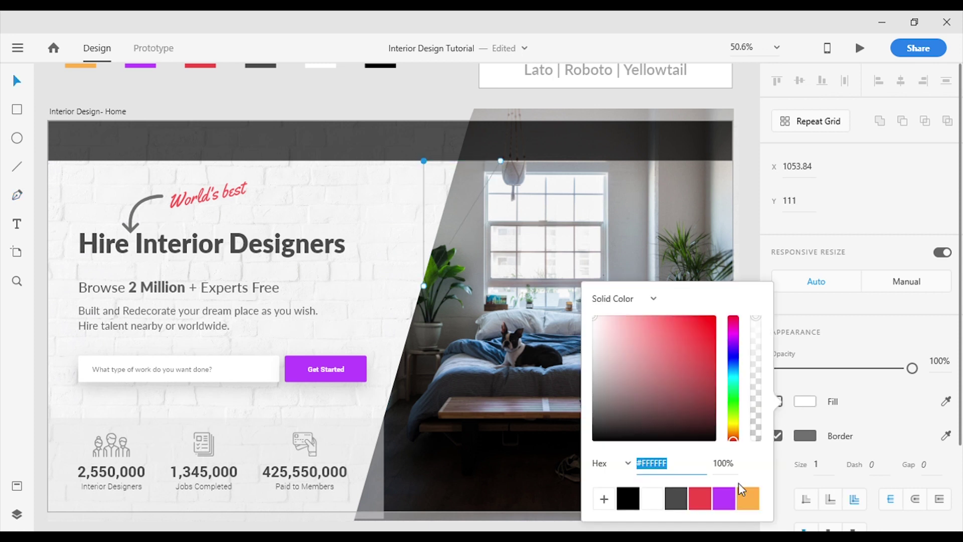
{"action": "left_click", "coordinate": [741, 498]}
{"action": "left_click", "coordinate": [786, 427]}
{"action": "left_click", "coordinate": [777, 436]}
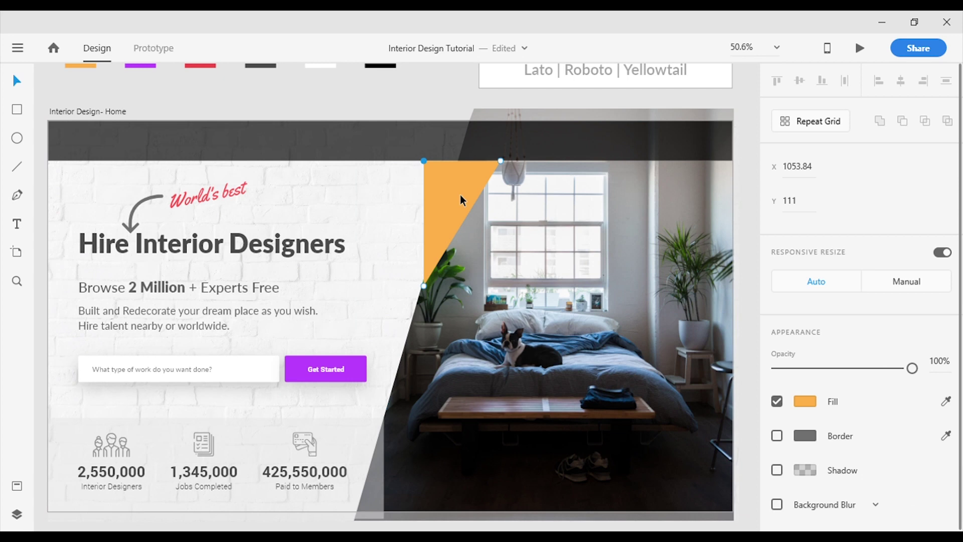
Step: Send the orange triangle behind the bedroom photo while keeping it in front of the brick background
{"action": "key", "text": "ctrl+["}
{"action": "key", "text": "ctrl+["}
{"action": "key", "text": "ctrl+]"}
{"action": "left_click", "coordinate": [372, 343]}
Step: Remove the border from the dark header bar above the orange triangle
{"action": "scroll", "coordinate": [372, 342], "scroll_direction": "up", "scroll_amount": 10}
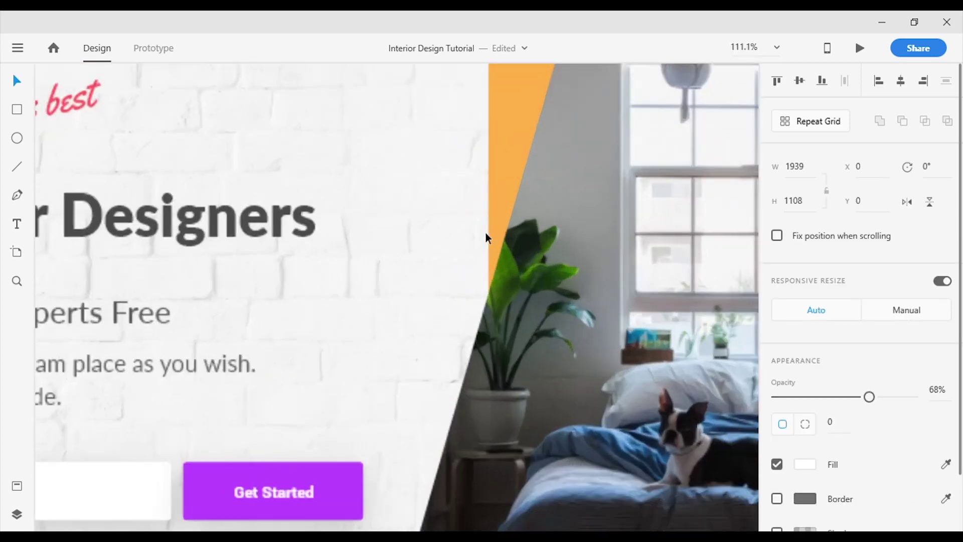
{"action": "scroll", "coordinate": [441, 97], "scroll_direction": "up", "scroll_amount": 2}
{"action": "scroll", "coordinate": [471, 218], "scroll_direction": "up", "scroll_amount": 2}
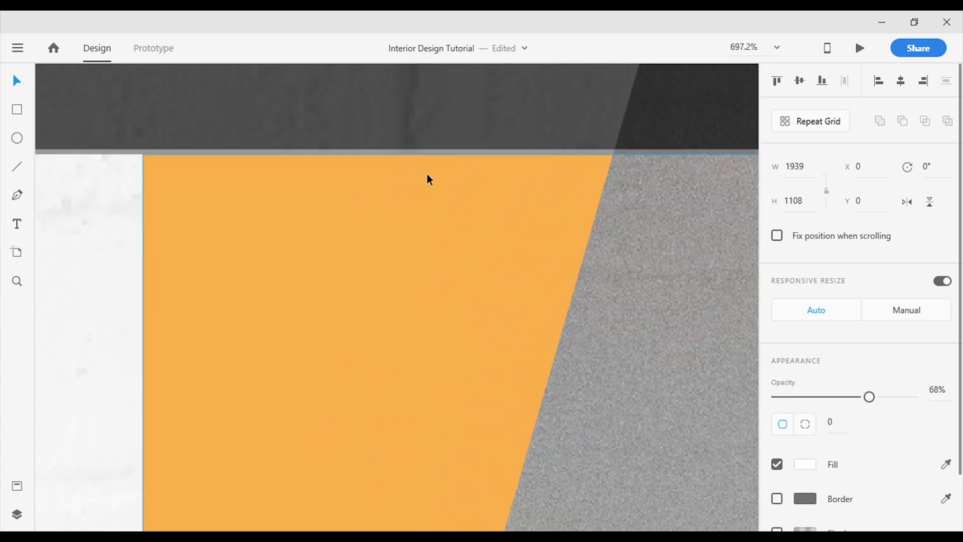
{"action": "left_click", "coordinate": [174, 112]}
{"action": "left_click", "coordinate": [777, 498]}
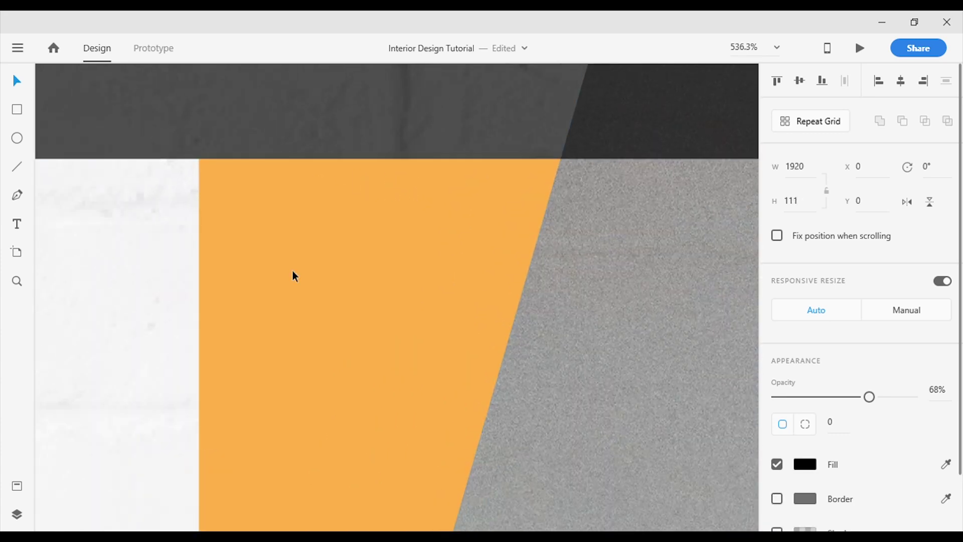
{"action": "left_click", "coordinate": [191, 218]}
{"action": "scroll", "coordinate": [191, 219], "scroll_direction": "down", "scroll_amount": 12}
{"action": "left_click_drag", "start_coordinate": [533, 344], "coordinate": [709, 340]}
{"action": "left_click", "coordinate": [709, 299]}
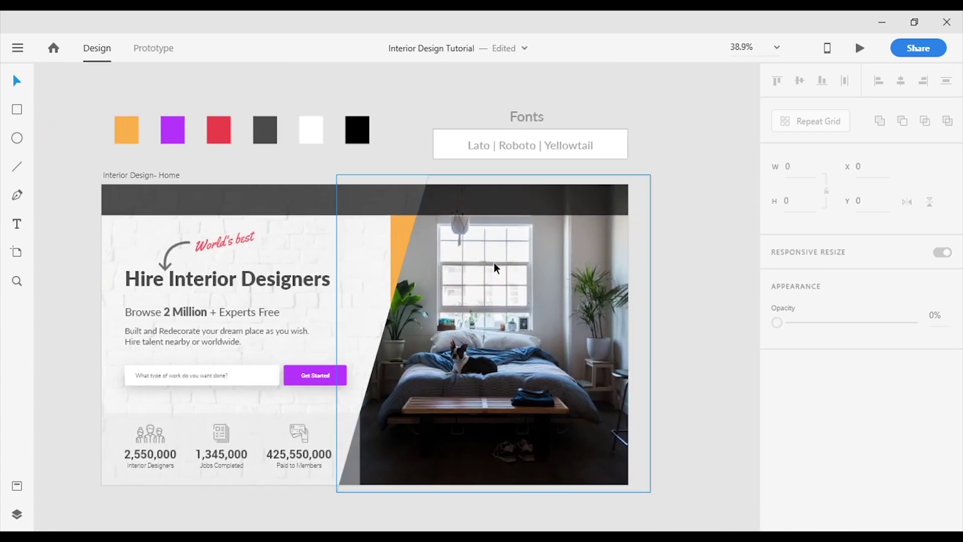
Step: Nudge the orange triangle to X 1055.84 along the lower edge of the header bar
{"action": "scroll", "coordinate": [486, 257], "scroll_direction": "up", "scroll_amount": 3}
{"action": "left_click", "coordinate": [345, 225]}
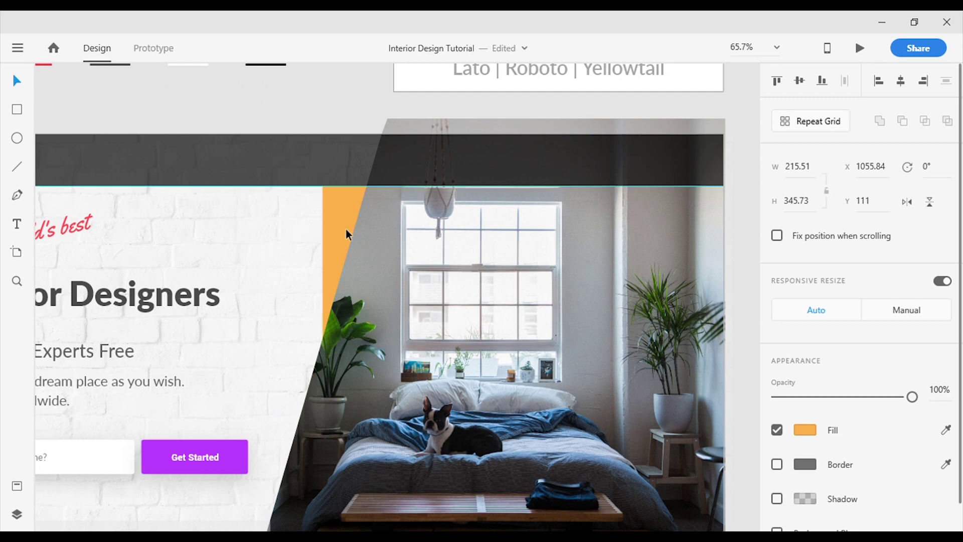
{"action": "left_click", "coordinate": [301, 70]}
{"action": "scroll", "coordinate": [426, 241], "scroll_direction": "down", "scroll_amount": 3}
{"action": "scroll", "coordinate": [404, 248], "scroll_direction": "up", "scroll_amount": 2}
{"action": "scroll", "coordinate": [691, 242], "scroll_direction": "down", "scroll_amount": 2}
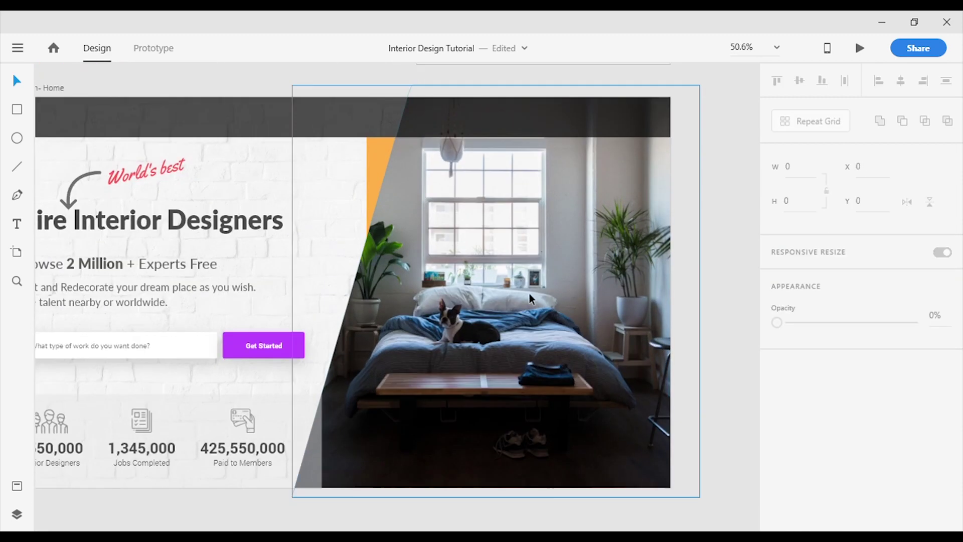
Step: Copy the arrowhead at the end of the curved line and paste a duplicate of it
{"action": "scroll", "coordinate": [482, 304], "scroll_direction": "down", "scroll_amount": 1}
{"action": "scroll", "coordinate": [476, 420], "scroll_direction": "down", "scroll_amount": 1}
{"action": "scroll", "coordinate": [434, 423], "scroll_direction": "up", "scroll_amount": 3}
{"action": "scroll", "coordinate": [438, 430], "scroll_direction": "up", "scroll_amount": 2}
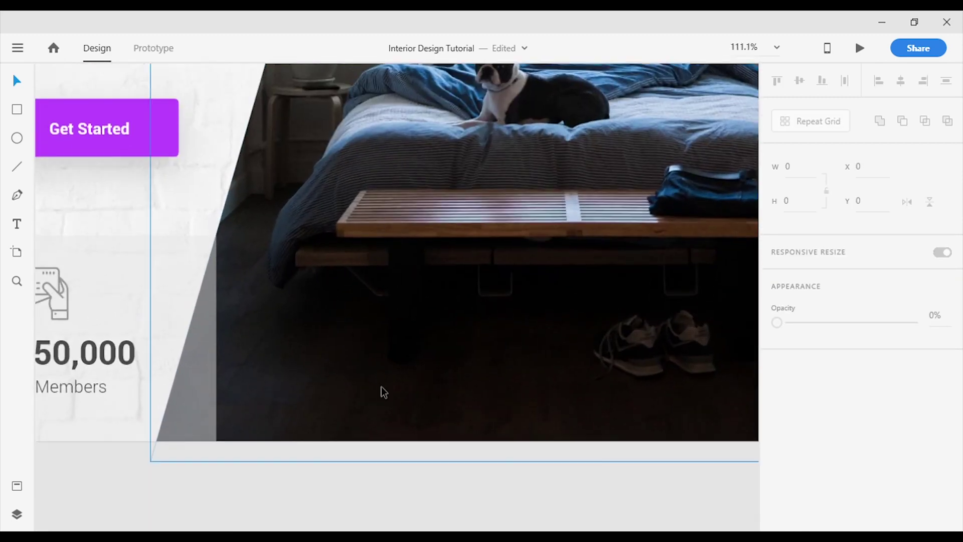
{"action": "scroll", "coordinate": [175, 353], "scroll_direction": "down", "scroll_amount": 2}
{"action": "left_click_drag", "start_coordinate": [229, 284], "coordinate": [482, 321]}
{"action": "left_click_drag", "start_coordinate": [263, 238], "coordinate": [419, 363]}
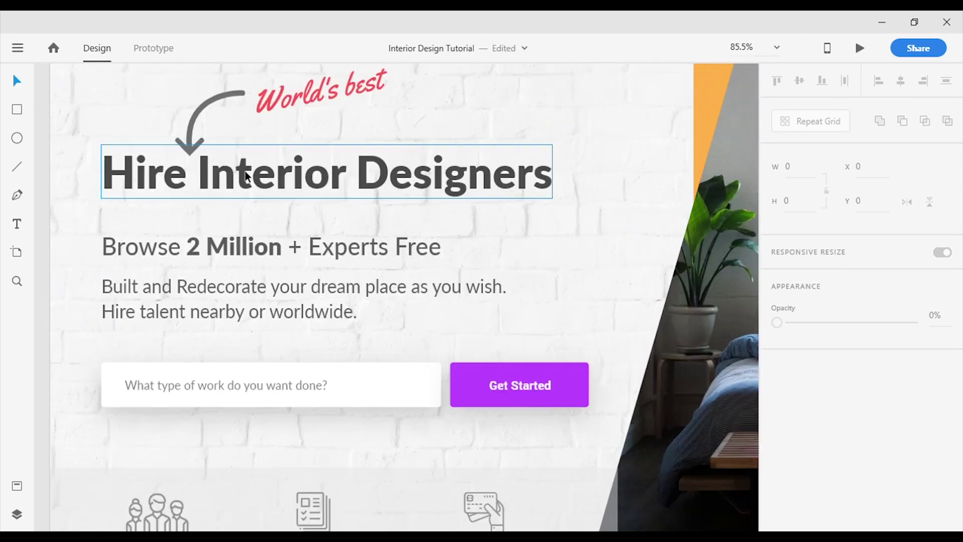
{"action": "scroll", "coordinate": [244, 168], "scroll_direction": "up", "scroll_amount": 1}
{"action": "left_click", "coordinate": [194, 160]}
{"action": "key", "text": "ctrl+c"}
{"action": "left_click_drag", "start_coordinate": [508, 266], "coordinate": [45, 127]}
{"action": "key", "text": "ctrl+v"}
Step: Move the duplicate arrowhead onto the dark floor near the photo's lower slanted edge, at X 989.5, Y 939
{"action": "left_click_drag", "start_coordinate": [404, 285], "coordinate": [187, 442]}
{"action": "key", "text": "ctrl+z"}
{"action": "scroll", "coordinate": [232, 502], "scroll_direction": "down", "scroll_amount": 1}
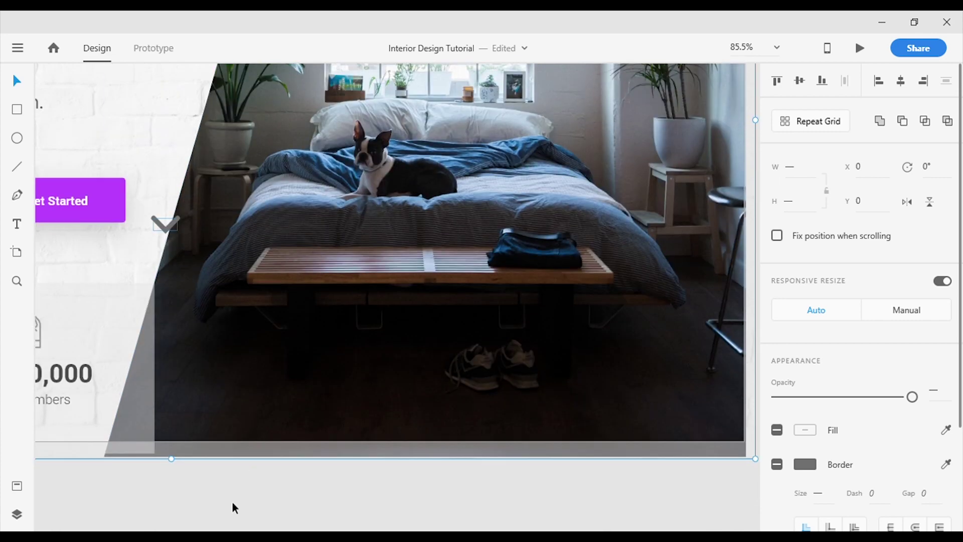
{"action": "left_click", "coordinate": [233, 502]}
{"action": "left_click_drag", "start_coordinate": [172, 227], "coordinate": [200, 382]}
{"action": "scroll", "coordinate": [278, 297], "scroll_direction": "down", "scroll_amount": 1}
{"action": "scroll", "coordinate": [277, 300], "scroll_direction": "down", "scroll_amount": 2}
{"action": "scroll", "coordinate": [314, 344], "scroll_direction": "up", "scroll_amount": 5}
Step: Shrink the duplicate arrowhead to about 17 × 9 and set its border size to 3
{"action": "scroll", "coordinate": [332, 386], "scroll_direction": "up", "scroll_amount": 1}
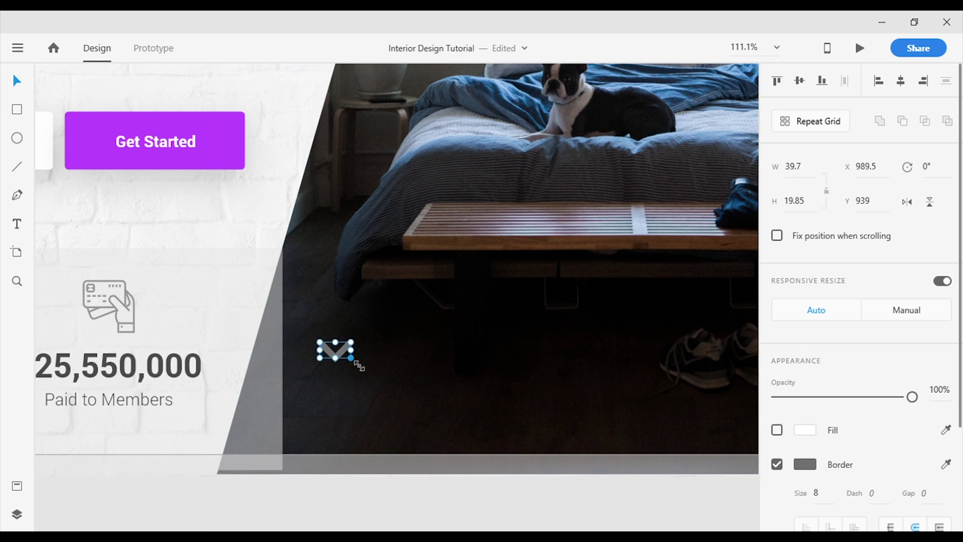
{"action": "key", "text": "BackSpace"}
{"action": "type", "text": "3"}
{"action": "key", "text": "Return"}
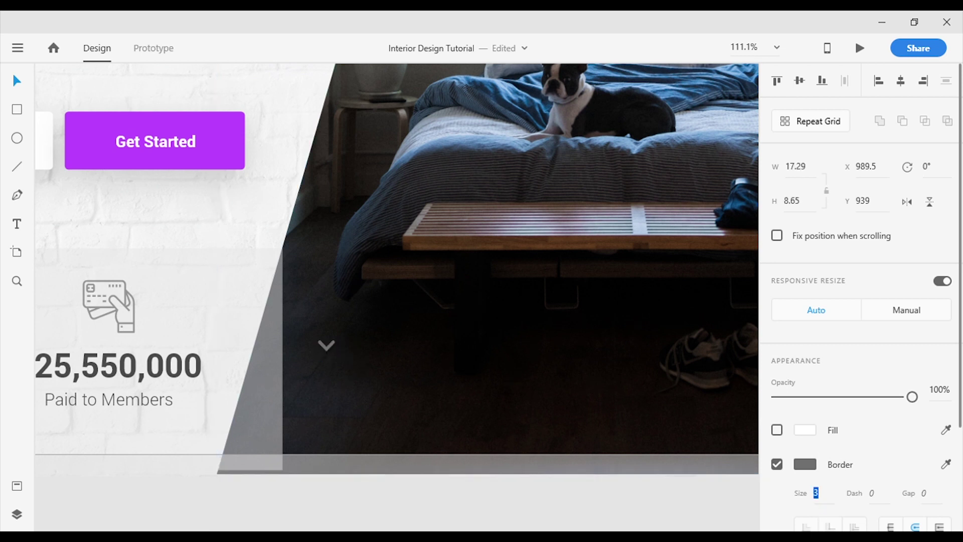
Step: Set the small arrowhead's border size to 5
{"action": "left_click", "coordinate": [390, 369]}
{"action": "scroll", "coordinate": [391, 369], "scroll_direction": "down", "scroll_amount": 1}
{"action": "scroll", "coordinate": [288, 274], "scroll_direction": "up", "scroll_amount": 5}
{"action": "left_click", "coordinate": [289, 272]}
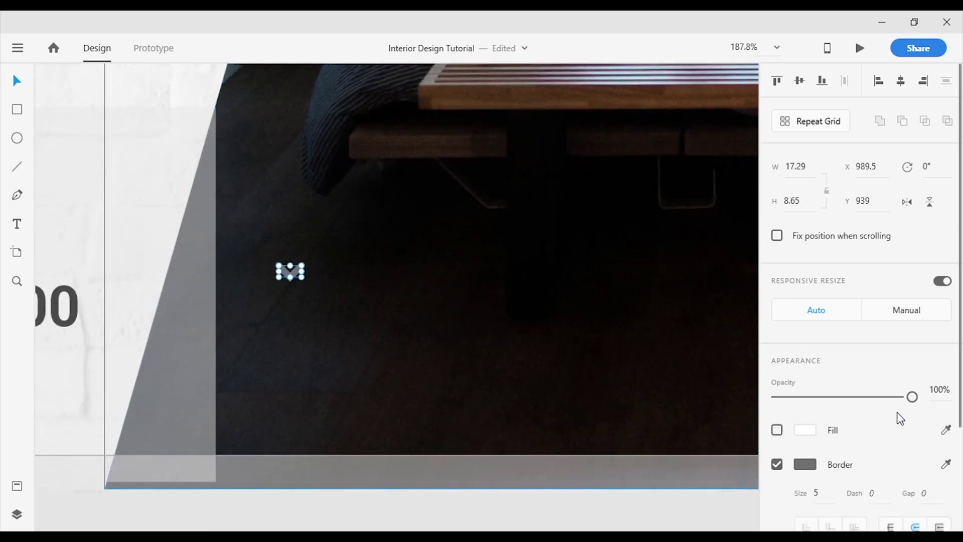
{"action": "scroll", "coordinate": [808, 402], "scroll_direction": "down", "scroll_amount": 2}
{"action": "left_click", "coordinate": [805, 394]}
Step: Draw a 58 × 91 rectangle around the small arrowhead and round its corners to a radius of 29
{"action": "left_click", "coordinate": [53, 162]}
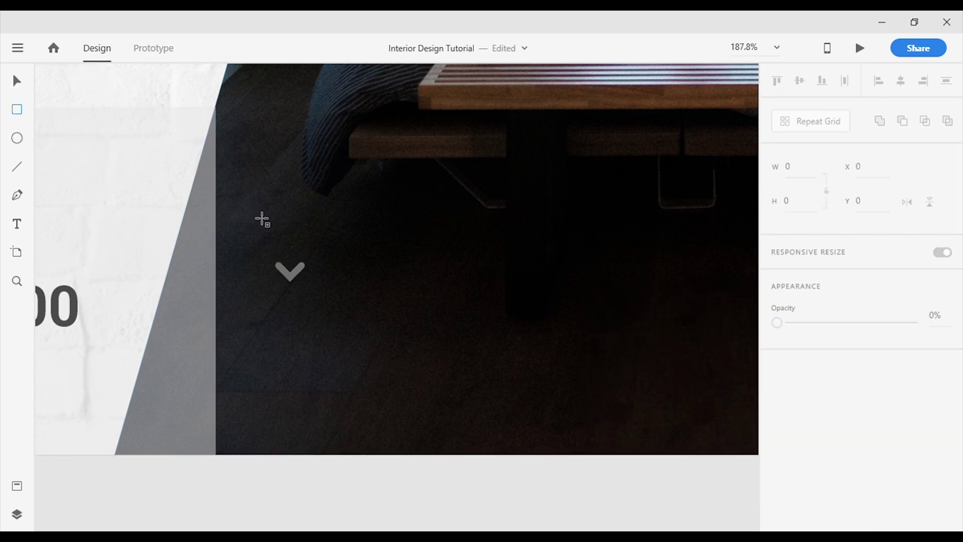
{"action": "left_click_drag", "start_coordinate": [257, 208], "coordinate": [334, 331]}
{"action": "left_click", "coordinate": [17, 80]}
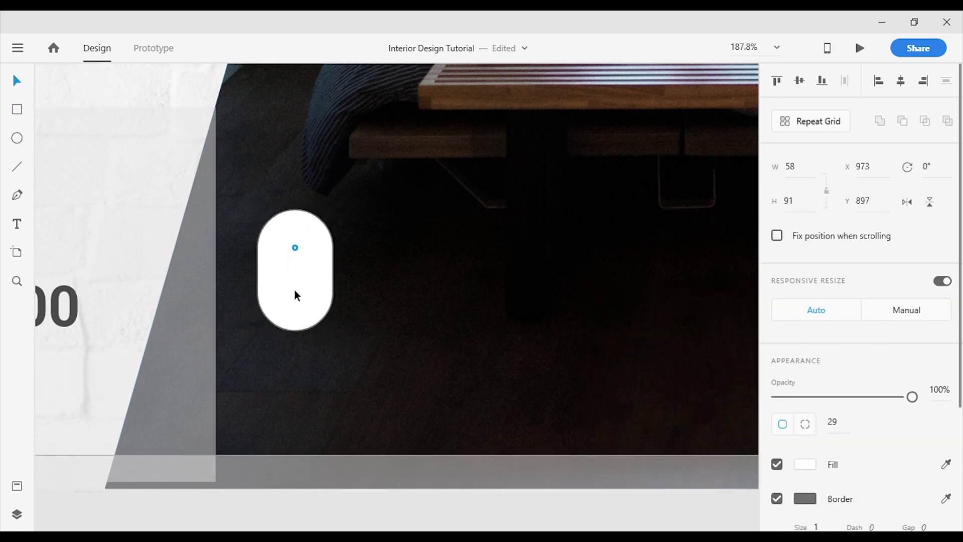
Step: Remove the rounded rectangle's fill and set its border size to 3
{"action": "left_click", "coordinate": [778, 464]}
{"action": "scroll", "coordinate": [816, 462], "scroll_direction": "down", "scroll_amount": 3}
{"action": "left_click", "coordinate": [818, 387]}
{"action": "type", "text": "3"}
{"action": "key", "text": "Return"}
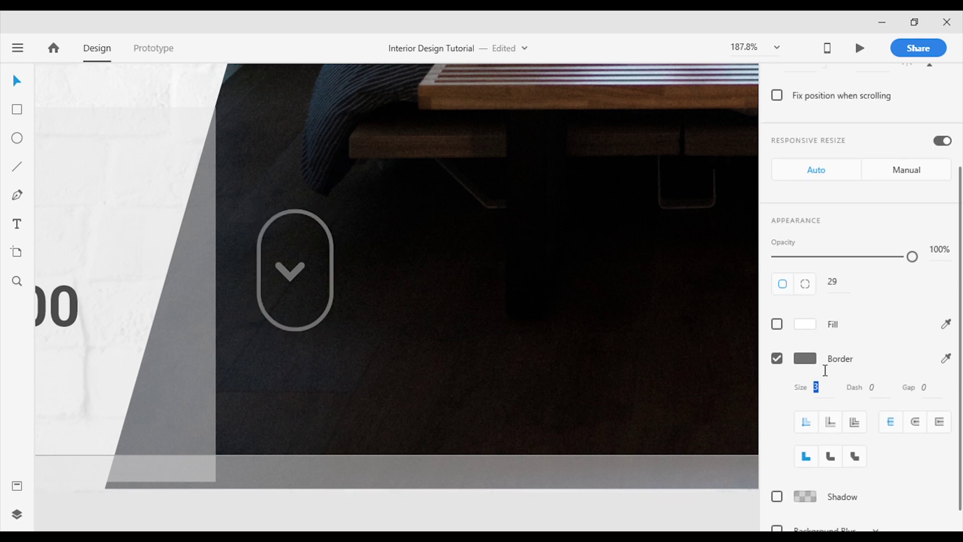
Step: Centre the small arrowhead inside the rounded rectangle, both horizontally and vertically
{"action": "key", "text": "Escape"}
{"action": "key", "text": "Escape"}
{"action": "left_click", "coordinate": [296, 274]}
{"action": "left_click", "coordinate": [332, 266], "text": "shift"}
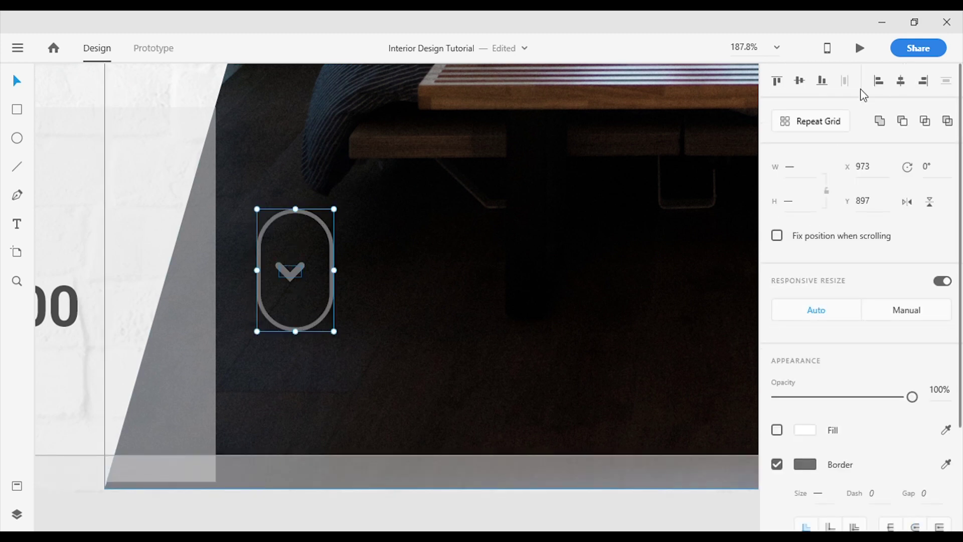
{"action": "left_click", "coordinate": [417, 321]}
Step: Change the small arrowhead's border colour to white
{"action": "left_click", "coordinate": [296, 271]}
{"action": "left_click", "coordinate": [806, 464]}
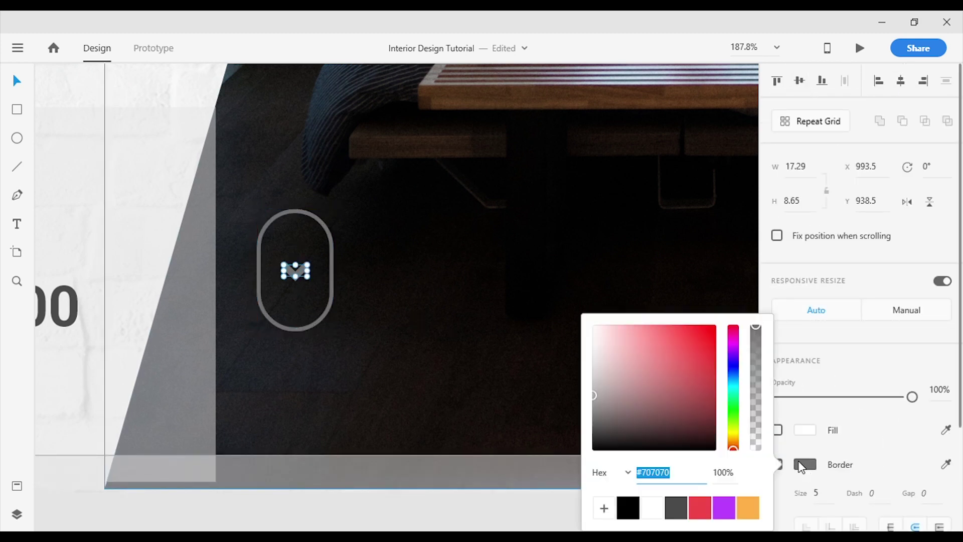
{"action": "left_click_drag", "start_coordinate": [570, 370], "coordinate": [564, 349]}
{"action": "left_click", "coordinate": [502, 288]}
{"action": "scroll", "coordinate": [499, 286], "scroll_direction": "down", "scroll_amount": 3}
{"action": "left_click", "coordinate": [559, 417]}
{"action": "scroll", "coordinate": [581, 273], "scroll_direction": "down", "scroll_amount": 2}
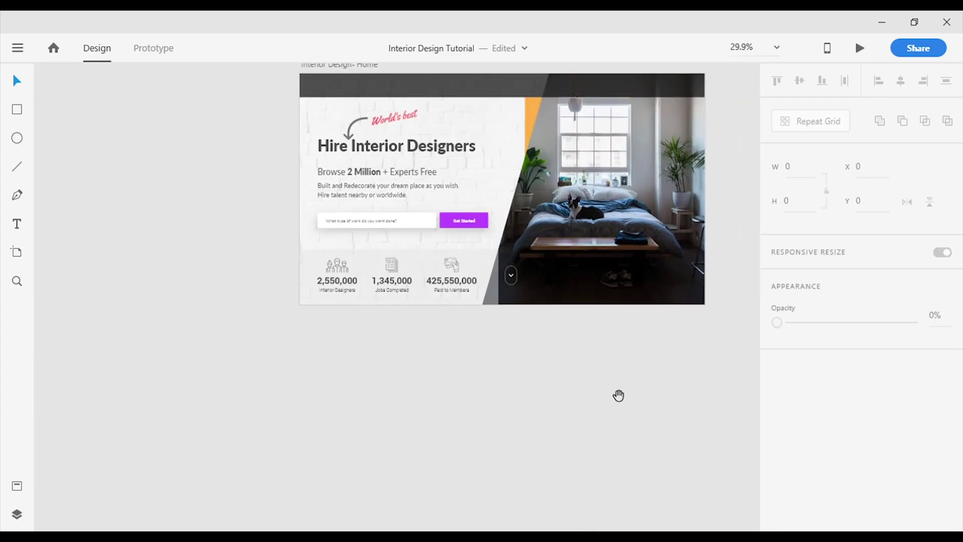
Step: Shrink the rounded rectangle around the white arrowhead and centre the two shapes on each other
{"action": "left_click_drag", "start_coordinate": [621, 400], "coordinate": [555, 445]}
{"action": "scroll", "coordinate": [521, 330], "scroll_direction": "up", "scroll_amount": 1}
{"action": "scroll", "coordinate": [521, 330], "scroll_direction": "up", "scroll_amount": 5}
{"action": "left_click", "coordinate": [376, 319]}
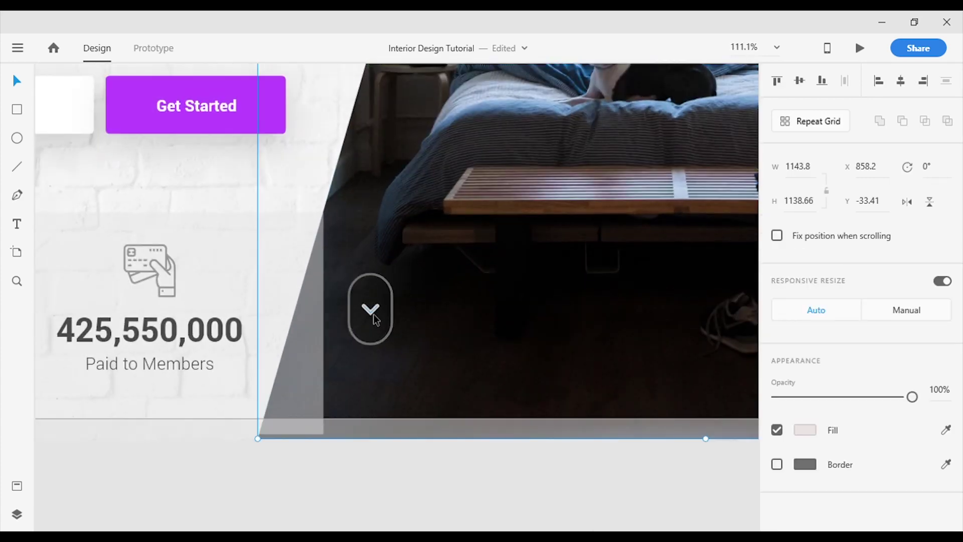
{"action": "left_click", "coordinate": [394, 338]}
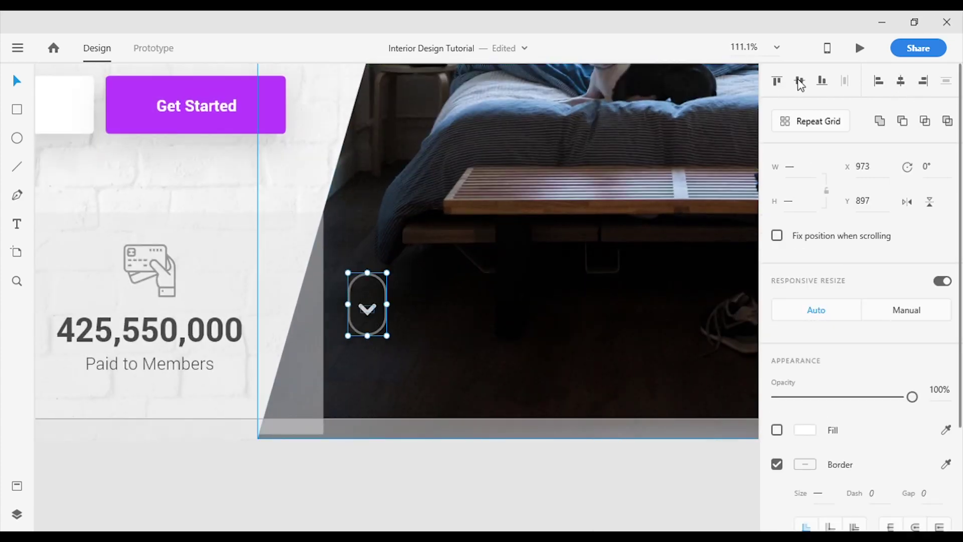
{"action": "key", "text": "Escape"}
Step: Draw a white 94 × 94 circle on the dark floor below the bench, between the arrow button and the shoes
{"action": "scroll", "coordinate": [614, 335], "scroll_direction": "down", "scroll_amount": 5}
{"action": "scroll", "coordinate": [656, 392], "scroll_direction": "up", "scroll_amount": 4}
{"action": "scroll", "coordinate": [446, 354], "scroll_direction": "down", "scroll_amount": 2}
{"action": "left_click_drag", "start_coordinate": [353, 332], "coordinate": [396, 378]}
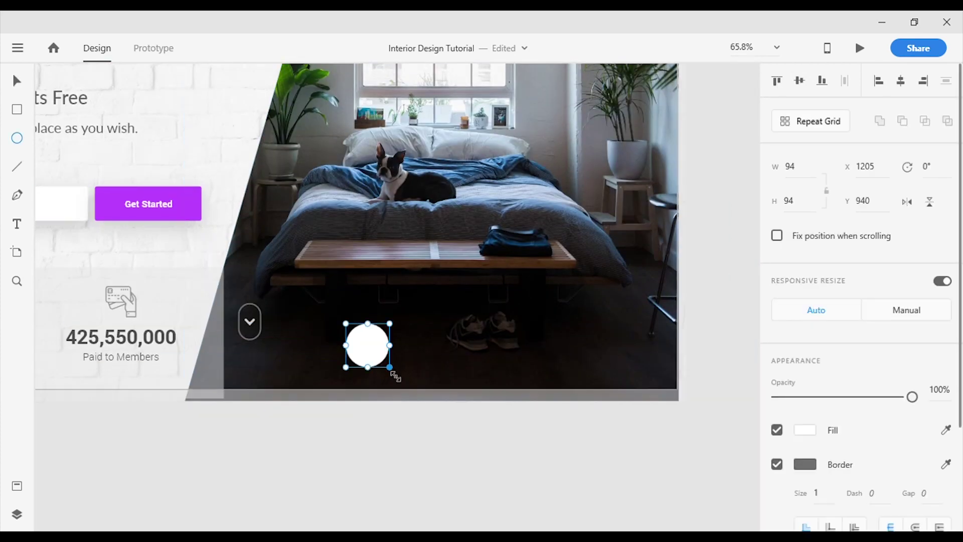
{"action": "left_click_drag", "start_coordinate": [368, 345], "coordinate": [364, 342]}
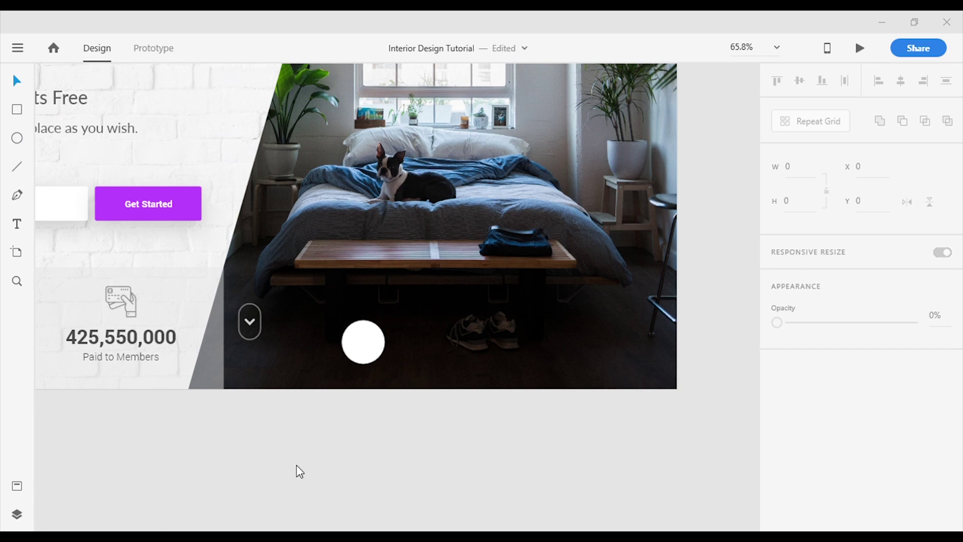
Step: Paste the portrait photo of the woman and scale it down to 107 × 160
{"action": "key", "text": "ctrl+v"}
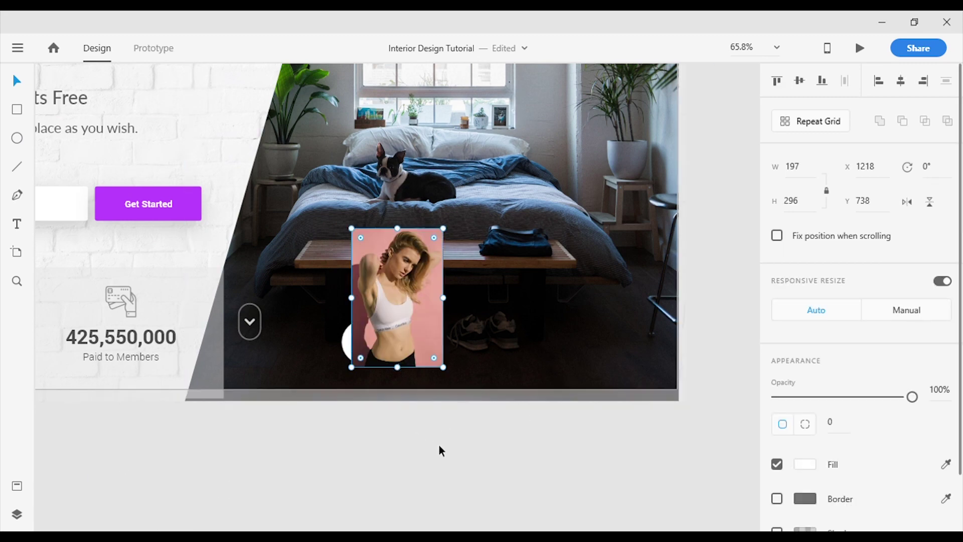
{"action": "left_click_drag", "start_coordinate": [443, 228], "coordinate": [402, 292]}
{"action": "scroll", "coordinate": [377, 371], "scroll_direction": "up", "scroll_amount": 5}
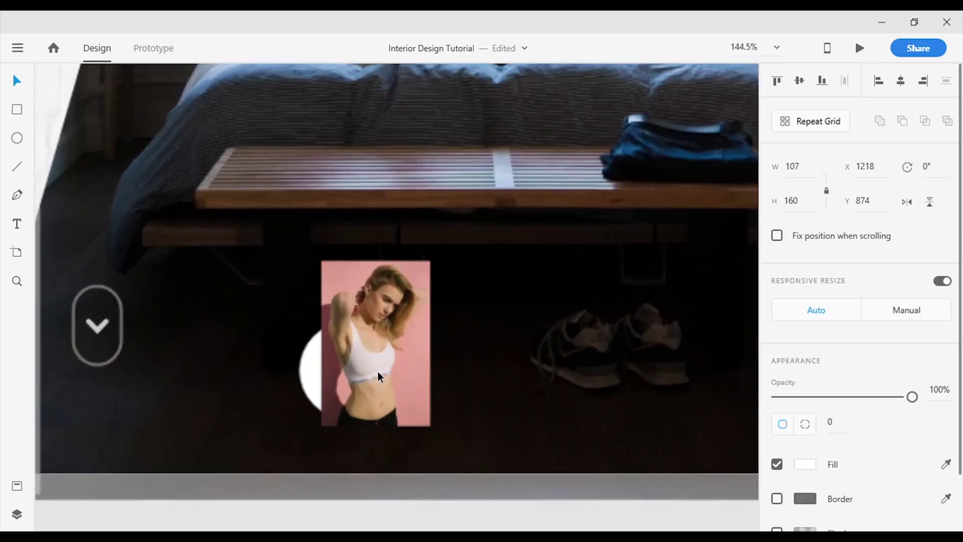
{"action": "left_click_drag", "start_coordinate": [536, 316], "coordinate": [556, 283]}
{"action": "left_click", "coordinate": [556, 282]}
Step: Bring the white circle in front of the portrait photo and mask the photo with the circle
{"action": "left_click", "coordinate": [295, 354]}
{"action": "key", "text": "ctrl+shift+]"}
{"action": "left_click_drag", "start_coordinate": [444, 227], "coordinate": [351, 350]}
{"action": "left_click", "coordinate": [376, 304], "text": "shift"}
{"action": "key", "text": "ctrl+shift+m"}
Step: Scale the portrait inside its circular mask to 96 × 144 and place it at X 1194, Y 929
{"action": "double_click", "coordinate": [360, 323]}
{"action": "left_click_drag", "start_coordinate": [381, 302], "coordinate": [381, 294]}
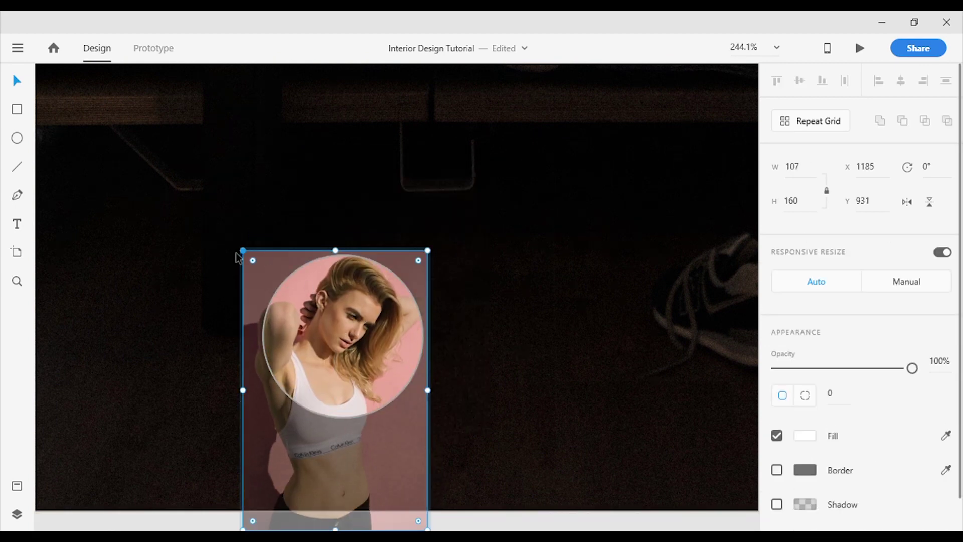
{"action": "left_click_drag", "start_coordinate": [245, 254], "coordinate": [259, 277]}
{"action": "left_click_drag", "start_coordinate": [340, 345], "coordinate": [341, 315]}
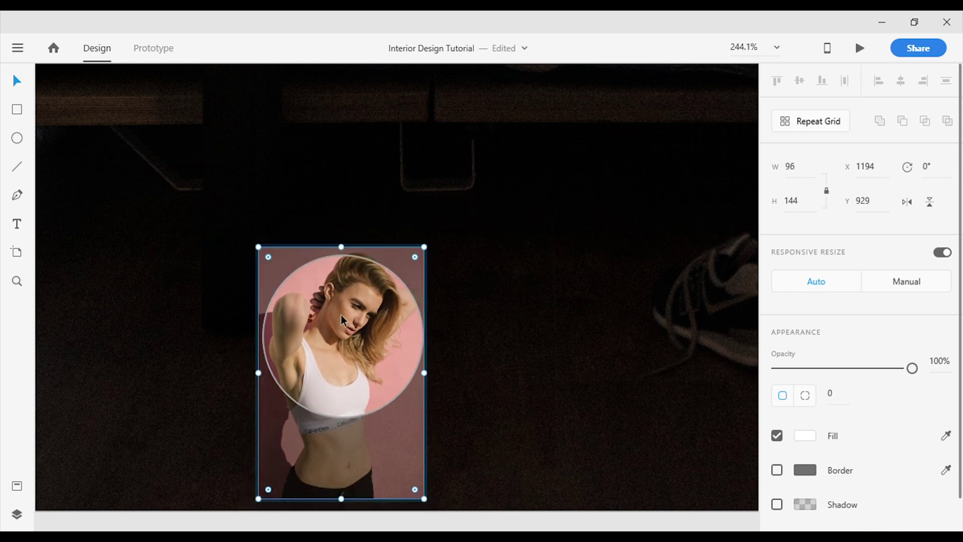
{"action": "left_click", "coordinate": [561, 327]}
Step: Scale down the circular masked portrait on the dark floor
{"action": "scroll", "coordinate": [561, 324], "scroll_direction": "down", "scroll_amount": 6}
{"action": "scroll", "coordinate": [507, 311], "scroll_direction": "up", "scroll_amount": 4}
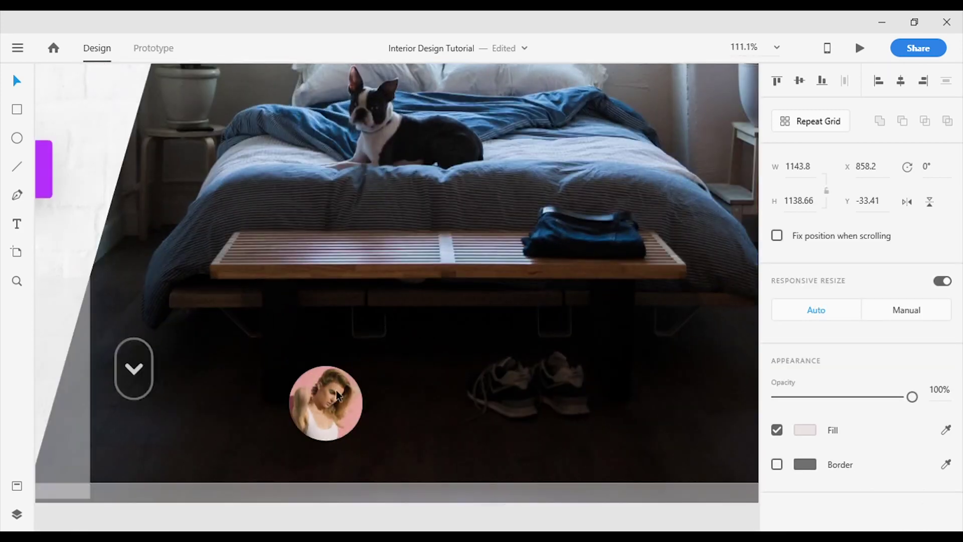
{"action": "left_click", "coordinate": [331, 397]}
{"action": "left_click_drag", "start_coordinate": [360, 372], "coordinate": [350, 377]}
{"action": "left_click", "coordinate": [418, 495]}
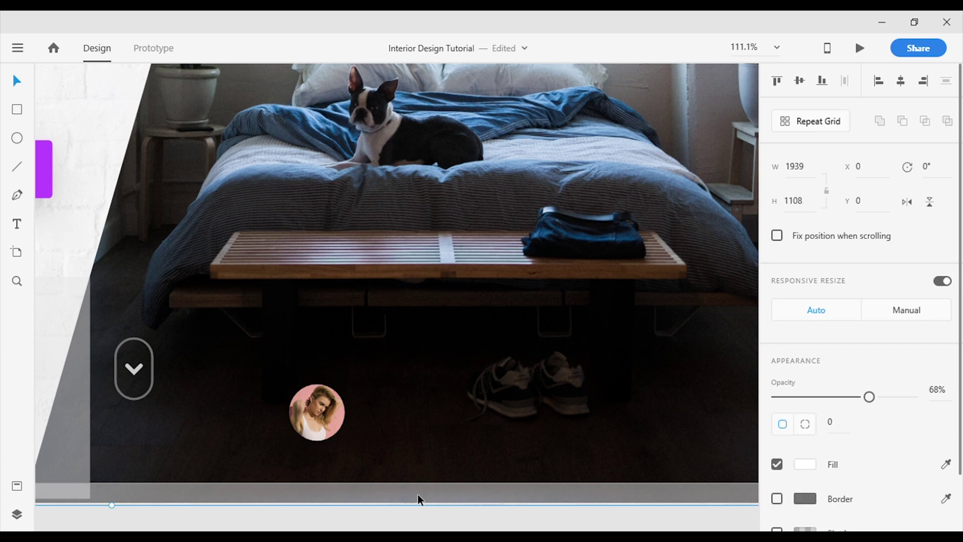
Step: Add a text with the designer's full name beside the circular portrait on the dark floor
{"action": "scroll", "coordinate": [417, 495], "scroll_direction": "down", "scroll_amount": 2}
{"action": "scroll", "coordinate": [512, 398], "scroll_direction": "down", "scroll_amount": 2}
{"action": "left_click", "coordinate": [17, 223]}
{"action": "left_click", "coordinate": [243, 324]}
{"action": "type", "text": "Monica Geller"}
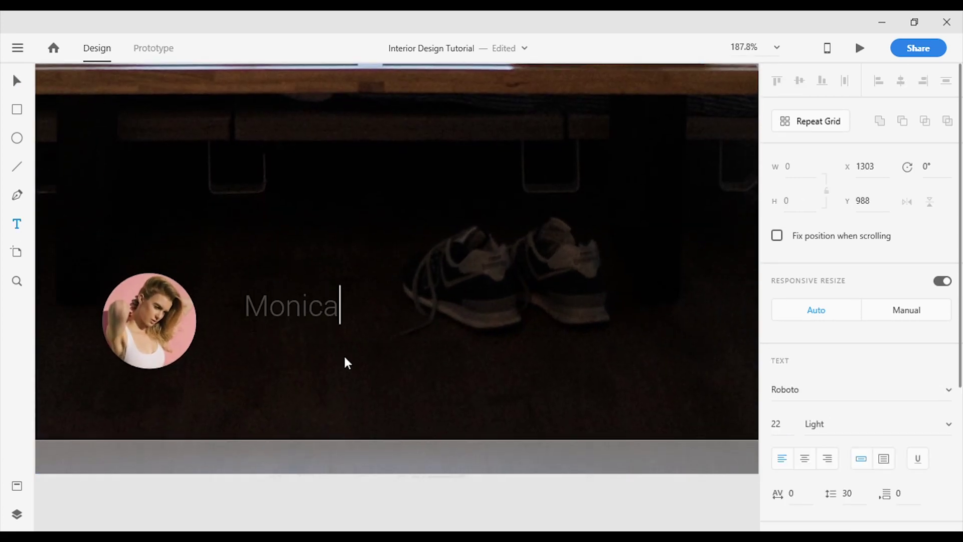
{"action": "key", "text": "Escape"}
Step: Set the designer name's font weight to Bold
{"action": "scroll", "coordinate": [872, 334], "scroll_direction": "down", "scroll_amount": 2}
{"action": "key", "text": "Up"}
{"action": "key", "text": "Down"}
{"action": "key", "text": "Down"}
{"action": "key", "text": "Down"}
{"action": "key", "text": "Down"}
{"action": "key", "text": "Down"}
{"action": "key", "text": "Down"}
{"action": "key", "text": "Down"}
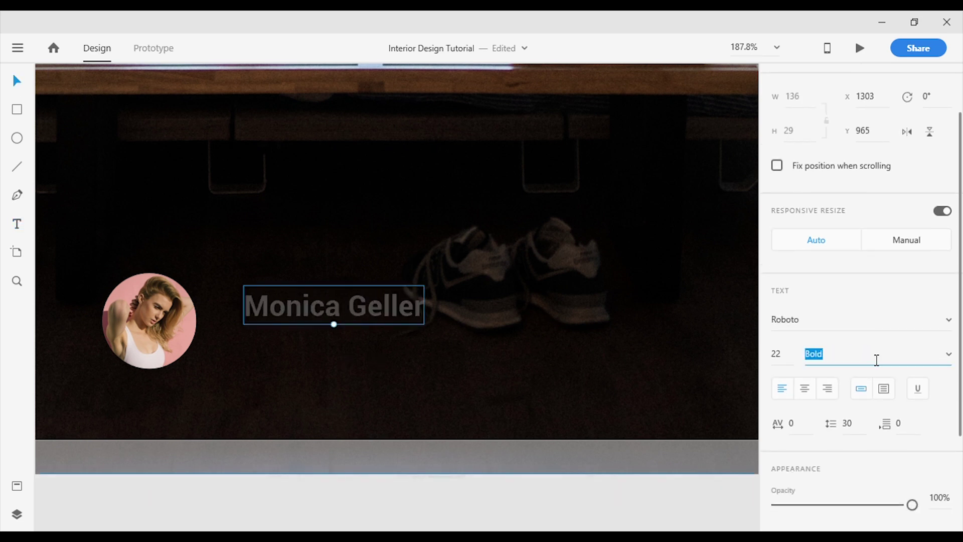
Step: Fill the designer's name with white and change its font to Lato
{"action": "scroll", "coordinate": [851, 440], "scroll_direction": "down", "scroll_amount": 3}
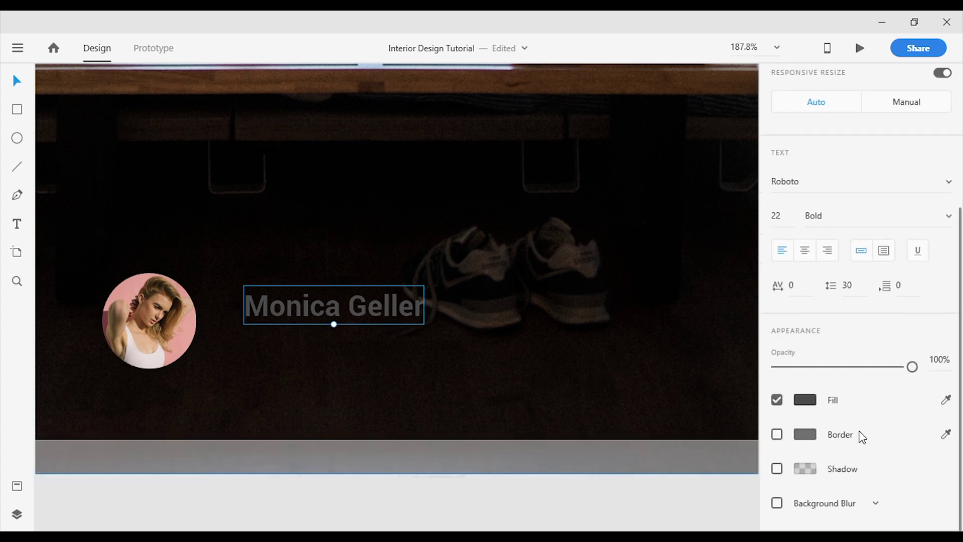
{"action": "left_click", "coordinate": [805, 399]}
{"action": "left_click", "coordinate": [628, 485]}
{"action": "left_click", "coordinate": [337, 287]}
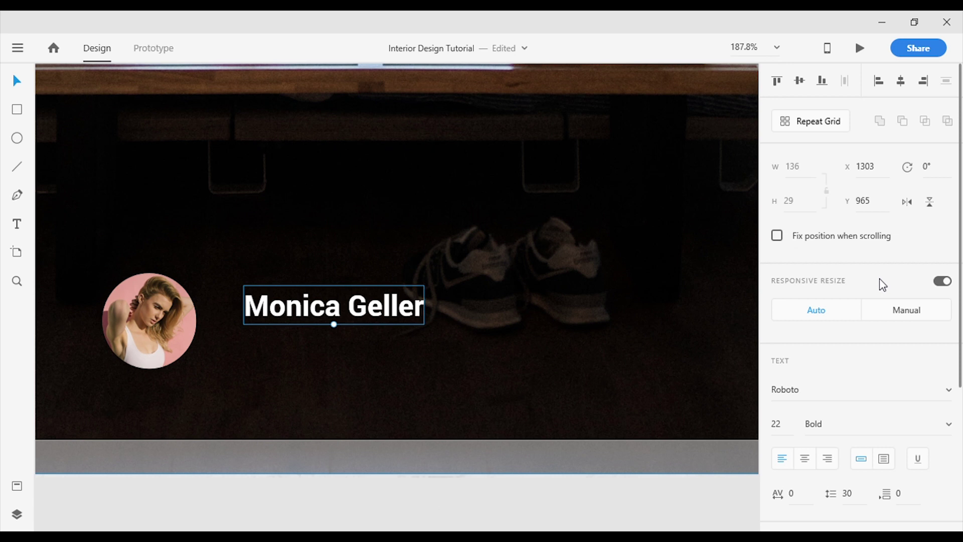
{"action": "left_click", "coordinate": [818, 388]}
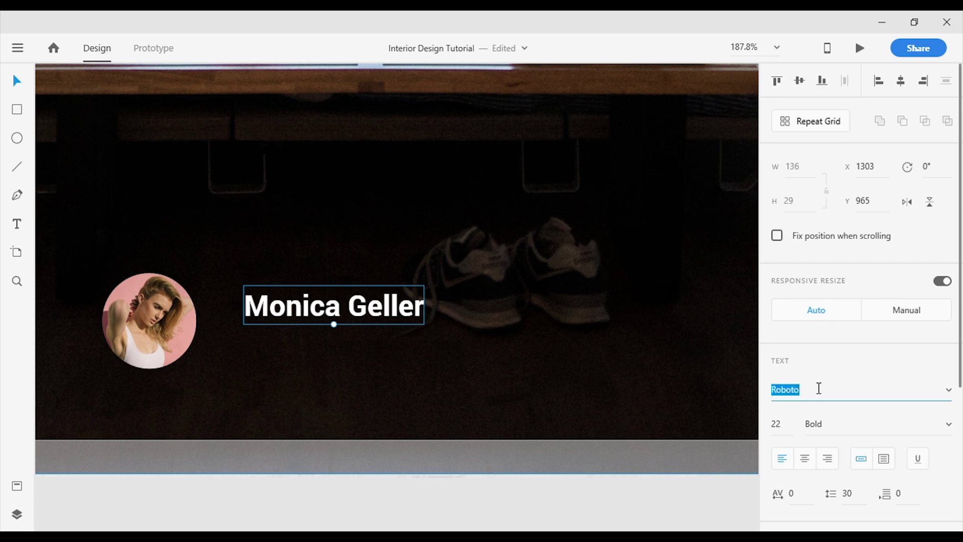
{"action": "type", "text": "Lato"}
{"action": "key", "text": "Return"}
{"action": "left_click", "coordinate": [532, 500]}
Step: Duplicate the designer's name directly below it and change the copy to "USA"
{"action": "double_click", "coordinate": [333, 316]}
{"action": "left_click_drag", "start_coordinate": [333, 316], "coordinate": [317, 342]}
{"action": "double_click", "coordinate": [318, 345]}
{"action": "type", "text": "Usa"}
{"action": "type", "text": "SA"}
{"action": "key", "text": "Escape"}
Step: Give the "USA" text a thinner font weight and lower its opacity
{"action": "left_click", "coordinate": [899, 426]}
{"action": "key", "text": "Up"}
{"action": "key", "text": "Up"}
{"action": "key", "text": "Up"}
{"action": "key", "text": "Up"}
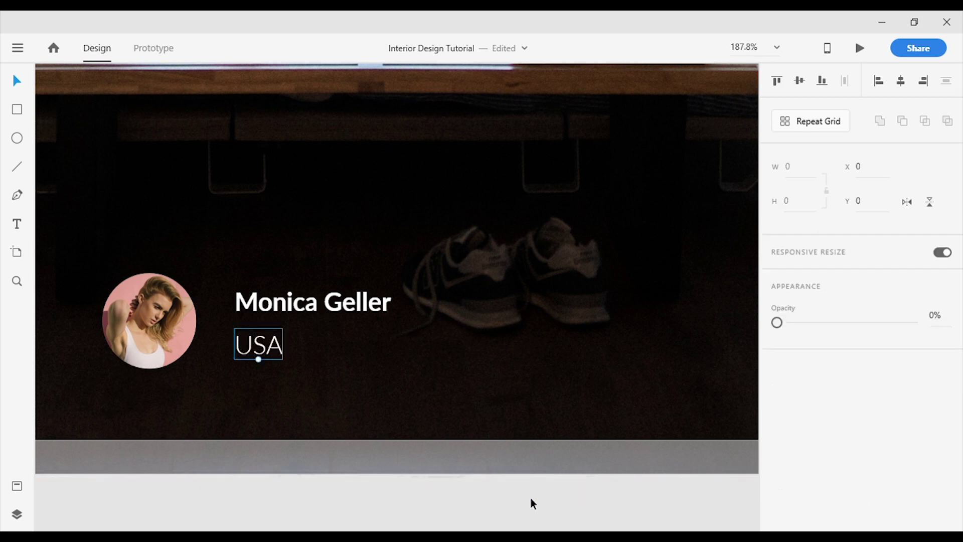
{"action": "scroll", "coordinate": [531, 501], "scroll_direction": "down", "scroll_amount": 1}
{"action": "scroll", "coordinate": [898, 426], "scroll_direction": "down", "scroll_amount": 4}
{"action": "left_click_drag", "start_coordinate": [916, 366], "coordinate": [862, 367]}
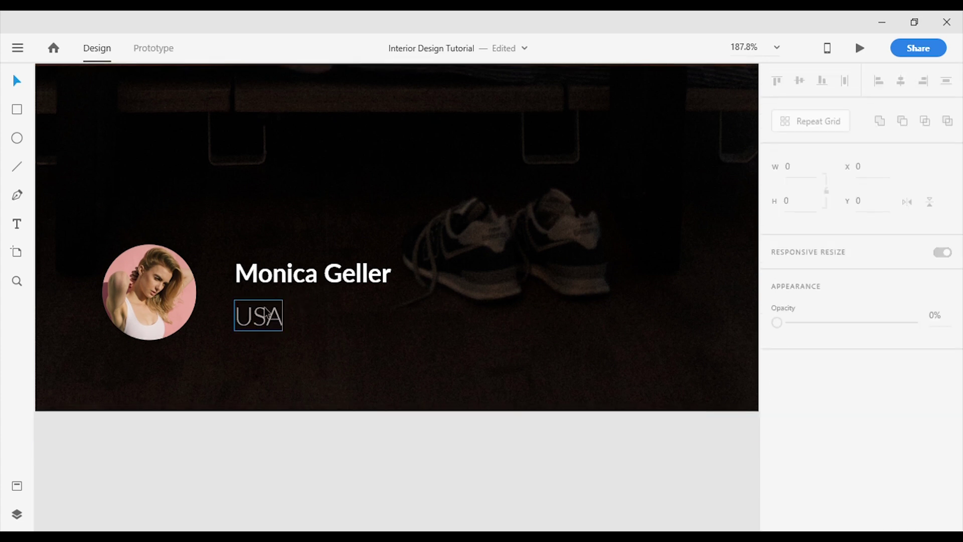
Step: Scale the designer's name and "USA" together down to font size 16 and lower them to Y 972
{"action": "left_click", "coordinate": [290, 297], "text": "shift"}
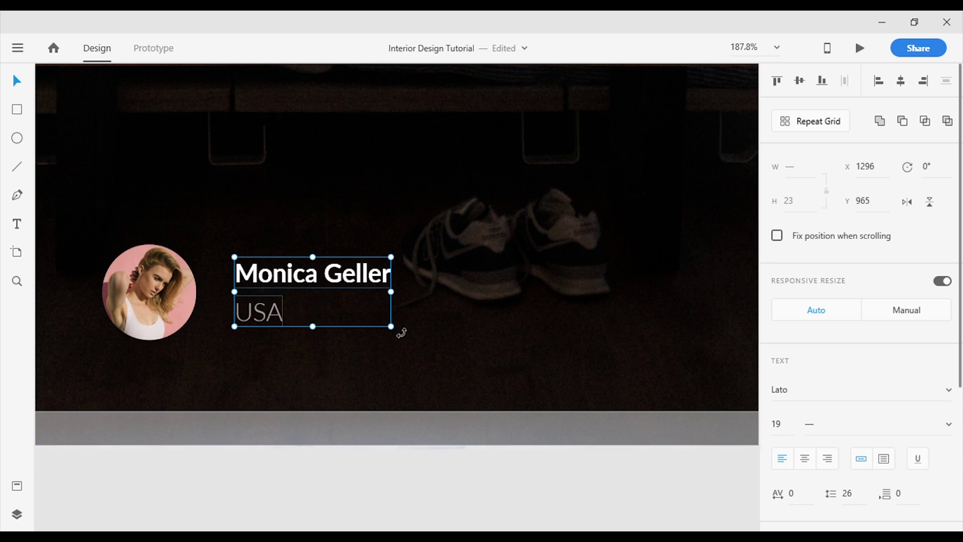
{"action": "left_click_drag", "start_coordinate": [392, 329], "coordinate": [387, 326]}
{"action": "key", "text": "Down"}
{"action": "key", "text": "Down"}
{"action": "key", "text": "Down"}
{"action": "key", "text": "Down"}
{"action": "key", "text": "Down"}
{"action": "key", "text": "Down"}
{"action": "key", "text": "Down"}
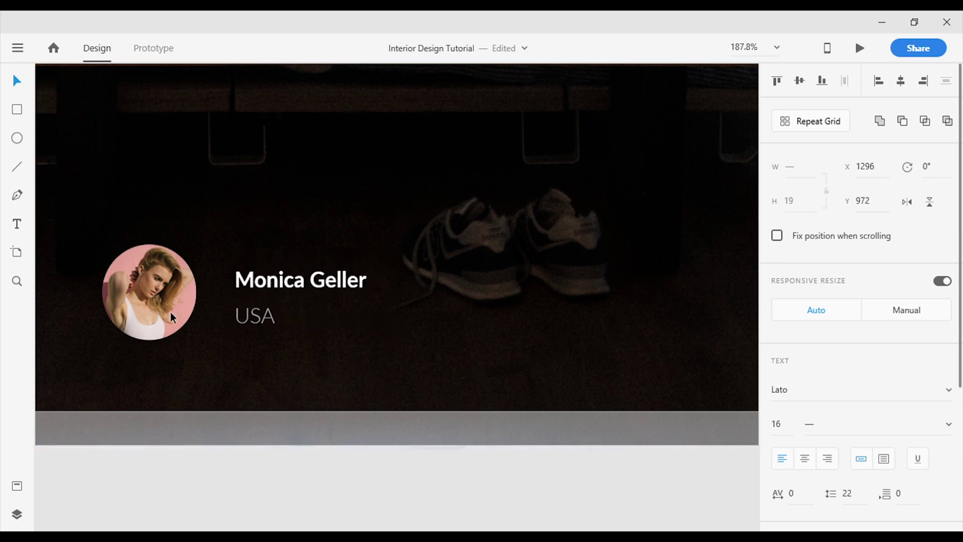
Step: Draw a vertical divider line about 46 high after the designer's name and country
{"action": "left_click", "coordinate": [170, 312], "text": "shift"}
{"action": "left_click", "coordinate": [473, 459]}
{"action": "scroll", "coordinate": [490, 337], "scroll_direction": "down", "scroll_amount": 5}
{"action": "scroll", "coordinate": [491, 338], "scroll_direction": "up", "scroll_amount": 5}
{"action": "left_click_drag", "start_coordinate": [479, 297], "coordinate": [407, 294]}
{"action": "key", "text": "l"}
{"action": "left_click_drag", "start_coordinate": [315, 325], "coordinate": [315, 372]}
Step: Set the divider line's border size to 3 and give it round caps
{"action": "scroll", "coordinate": [935, 428], "scroll_direction": "down", "scroll_amount": 2}
{"action": "left_click", "coordinate": [822, 359]}
{"action": "key", "text": "Up"}
{"action": "left_click", "coordinate": [916, 394]}
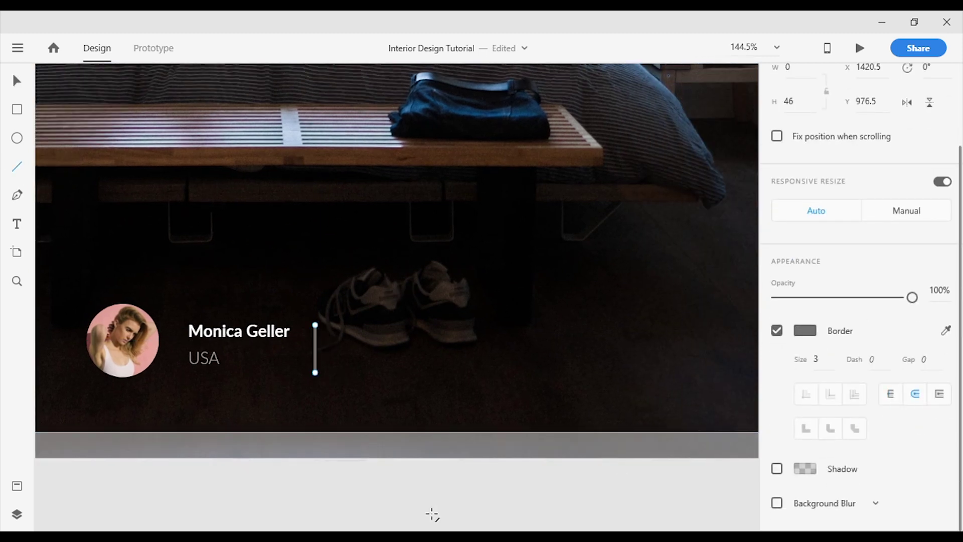
{"action": "key", "text": "v"}
{"action": "left_click", "coordinate": [437, 335]}
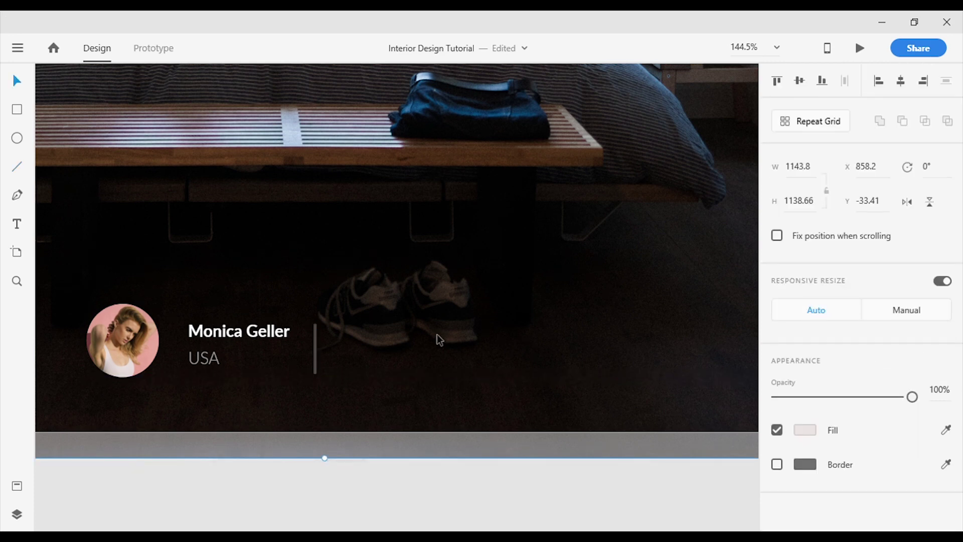
Step: Add a "Ratings" text on the far side of the divider and scale it down to font size 14
{"action": "scroll", "coordinate": [486, 474], "scroll_direction": "up", "scroll_amount": 2}
{"action": "left_click", "coordinate": [311, 301]}
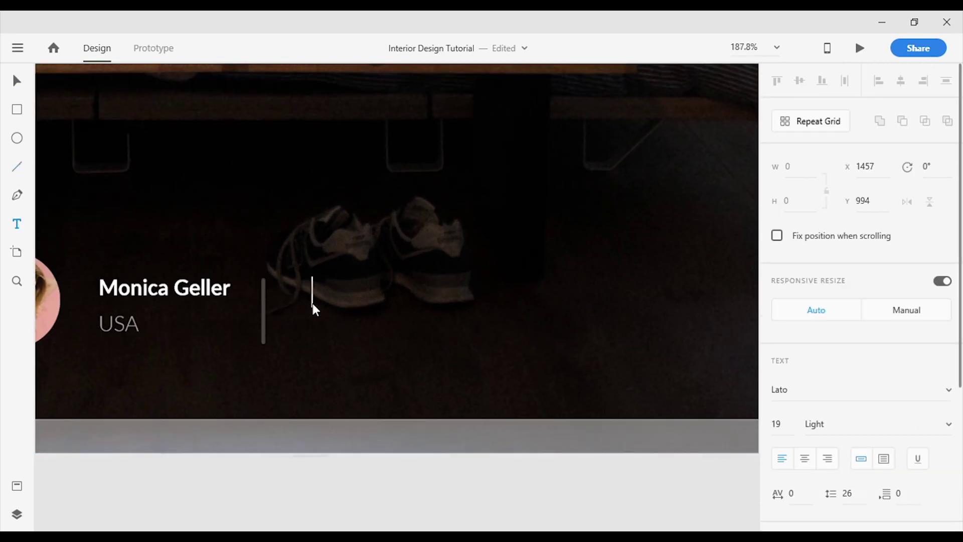
{"action": "type", "text": "rA"}
{"action": "key", "text": "BackSpace"}
{"action": "key", "text": "BackSpace"}
{"action": "type", "text": "Ratings"}
{"action": "left_click", "coordinate": [18, 82]}
{"action": "left_click_drag", "start_coordinate": [354, 312], "coordinate": [339, 297]}
{"action": "left_click", "coordinate": [417, 497]}
Step: Duplicate the bold name text below "Ratings", change it to "4.9" and enlarge it
{"action": "left_click_drag", "start_coordinate": [203, 288], "coordinate": [403, 331]}
{"action": "double_click", "coordinate": [374, 332]}
{"action": "type", "text": "4.9"}
{"action": "key", "text": "Escape"}
{"action": "left_click_drag", "start_coordinate": [315, 343], "coordinate": [324, 367]}
{"action": "left_click_drag", "start_coordinate": [308, 337], "coordinate": [316, 328]}
{"action": "left_click", "coordinate": [426, 368]}
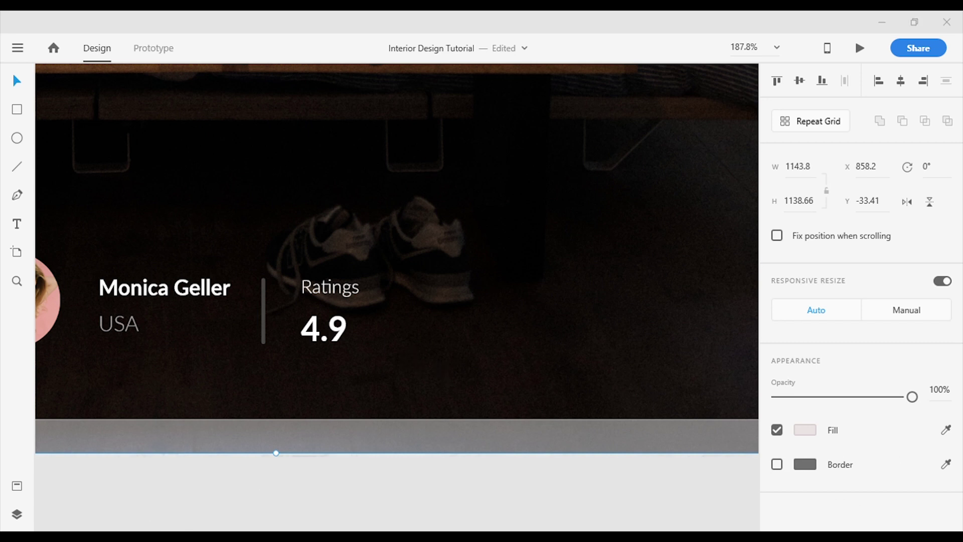
Step: Paste the orange star icon and place it right after the "4.9" score
{"action": "key", "text": "ctrl+v"}
{"action": "left_click_drag", "start_coordinate": [395, 245], "coordinate": [399, 304]}
{"action": "key", "text": "Escape"}
{"action": "scroll", "coordinate": [513, 370], "scroll_direction": "down", "scroll_amount": 6}
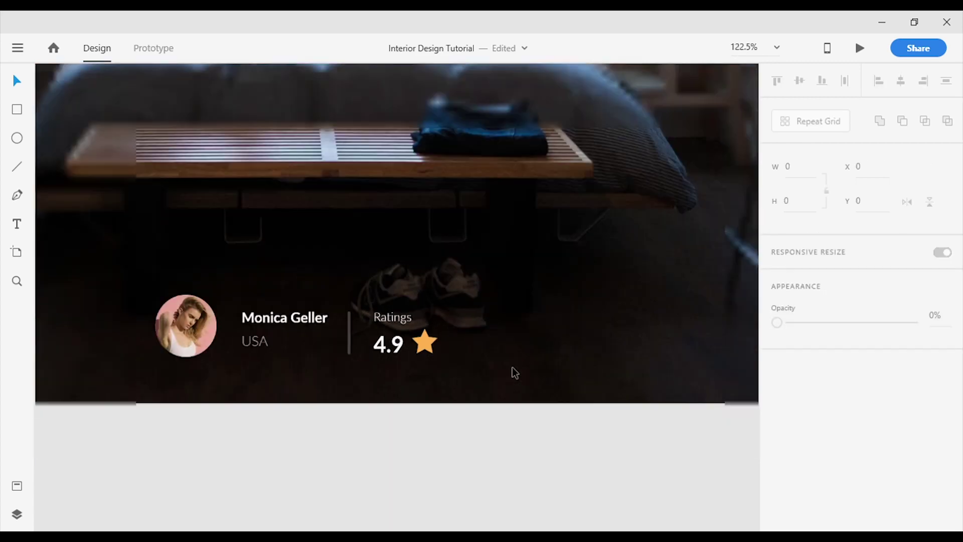
Step: Lower the opacity of the "Ratings" label above the score
{"action": "left_click", "coordinate": [451, 338]}
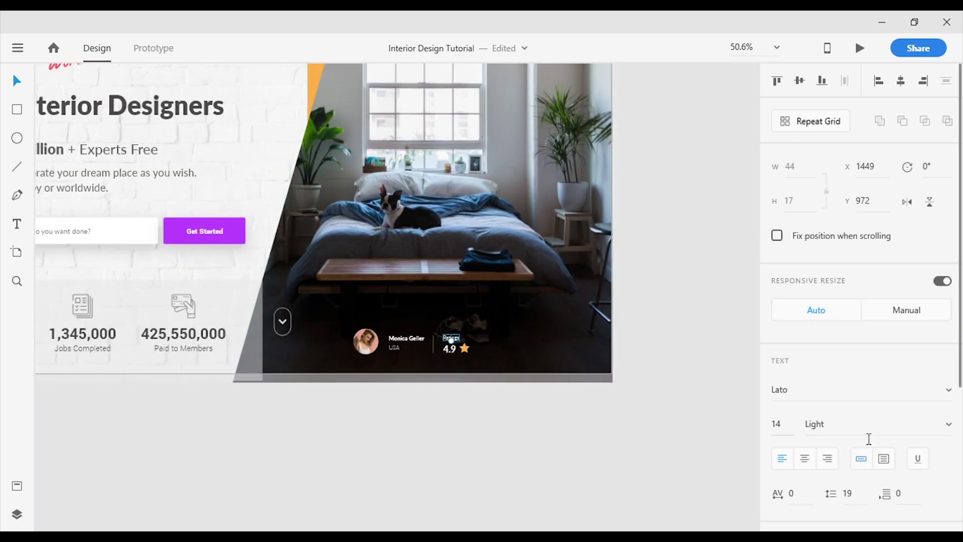
{"action": "scroll", "coordinate": [869, 437], "scroll_direction": "down", "scroll_amount": 4}
{"action": "left_click_drag", "start_coordinate": [912, 367], "coordinate": [863, 374]}
{"action": "scroll", "coordinate": [472, 356], "scroll_direction": "up", "scroll_amount": 6}
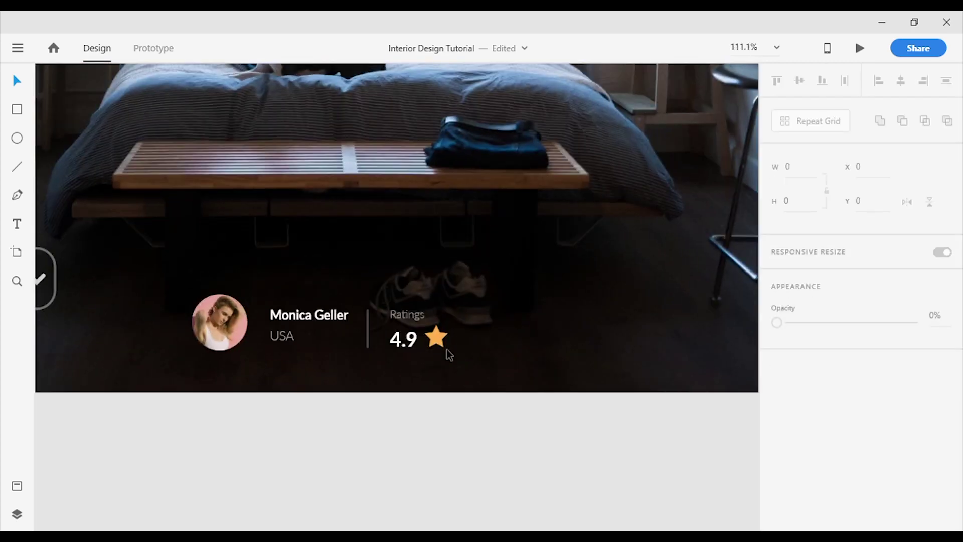
{"action": "left_click", "coordinate": [440, 335]}
{"action": "left_click", "coordinate": [404, 336], "text": "shift"}
{"action": "left_click", "coordinate": [504, 460]}
{"action": "scroll", "coordinate": [496, 316], "scroll_direction": "down", "scroll_amount": 4}
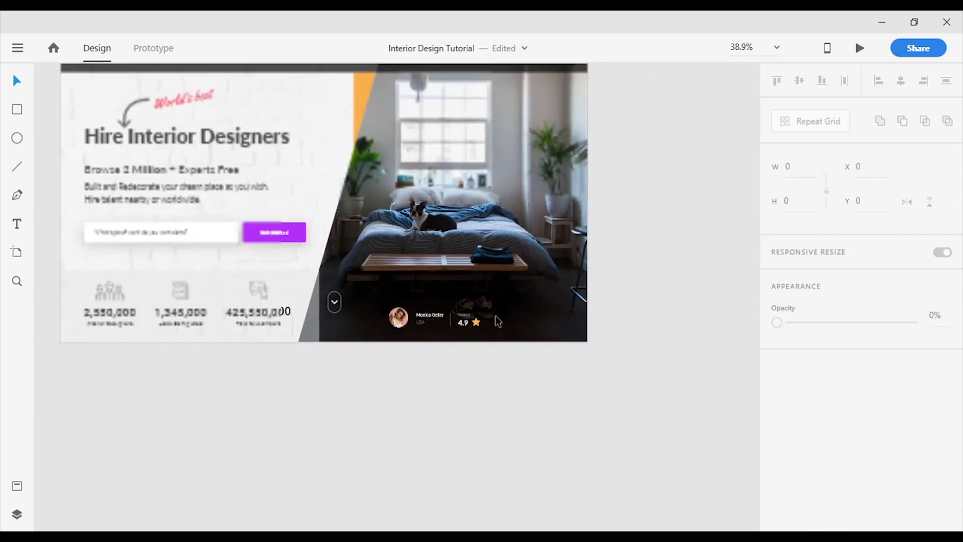
{"action": "scroll", "coordinate": [495, 317], "scroll_direction": "up", "scroll_amount": 1}
{"action": "left_click_drag", "start_coordinate": [476, 465], "coordinate": [530, 472]}
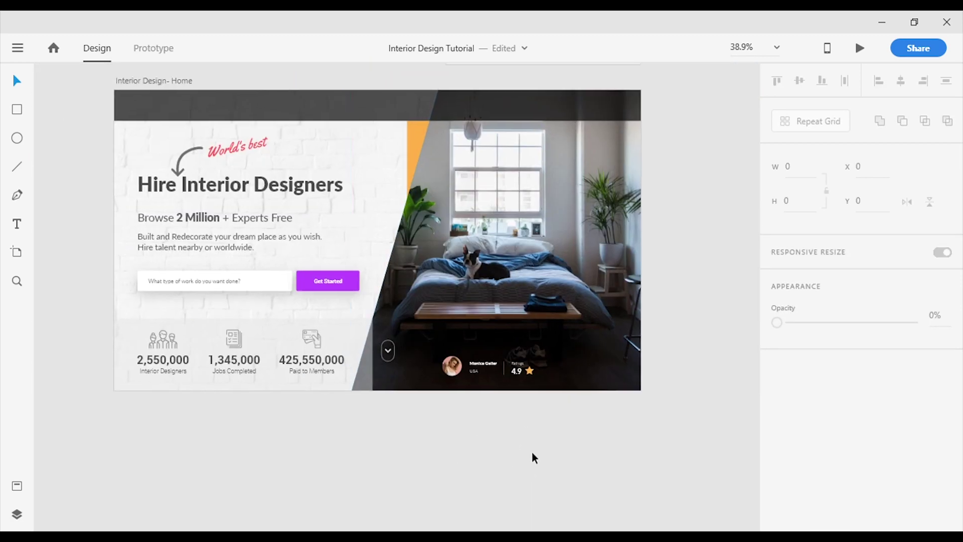
Step: Copy the scroll button's chevron onto the photo beside the potted plant and align it to the artboard's vertical middle
{"action": "scroll", "coordinate": [597, 296], "scroll_direction": "up", "scroll_amount": 5}
{"action": "left_click", "coordinate": [143, 420]}
{"action": "left_click_drag", "start_coordinate": [149, 422], "coordinate": [616, 193]}
{"action": "scroll", "coordinate": [616, 193], "scroll_direction": "up", "scroll_amount": 2}
{"action": "left_click", "coordinate": [800, 83]}
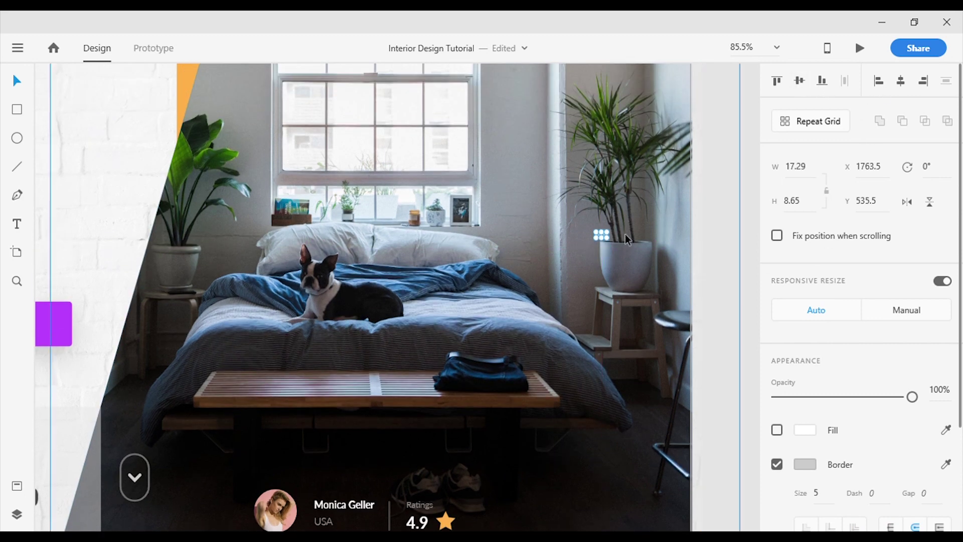
Step: Rotate the copied chevron so that it points right
{"action": "scroll", "coordinate": [657, 250], "scroll_direction": "up", "scroll_amount": 5}
{"action": "left_click_drag", "start_coordinate": [500, 201], "coordinate": [473, 186]}
{"action": "scroll", "coordinate": [580, 207], "scroll_direction": "down", "scroll_amount": 3}
{"action": "left_click_drag", "start_coordinate": [717, 220], "coordinate": [669, 253]}
Step: Draw a 47 × 47 circle over the chevron with no border, a black fill and 39% opacity
{"action": "key", "text": "e"}
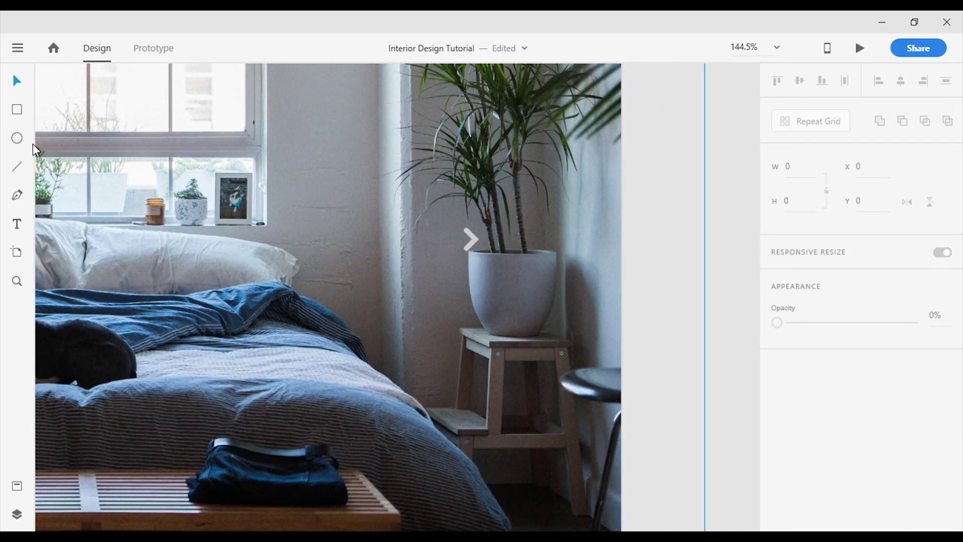
{"action": "left_click_drag", "start_coordinate": [450, 212], "coordinate": [498, 262]}
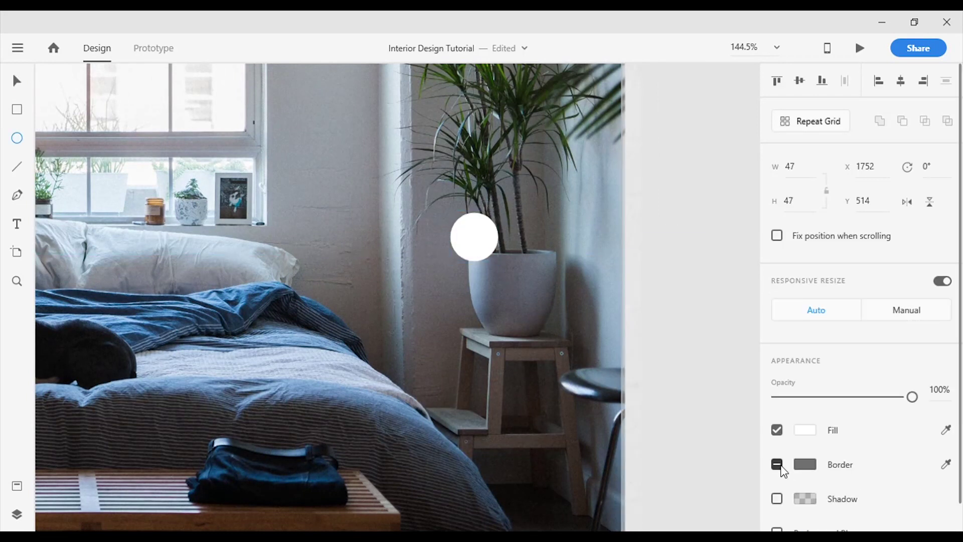
{"action": "left_click", "coordinate": [777, 464]}
{"action": "left_click", "coordinate": [805, 430]}
{"action": "left_click", "coordinate": [627, 507]}
{"action": "left_click_drag", "start_coordinate": [912, 397], "coordinate": [829, 396]}
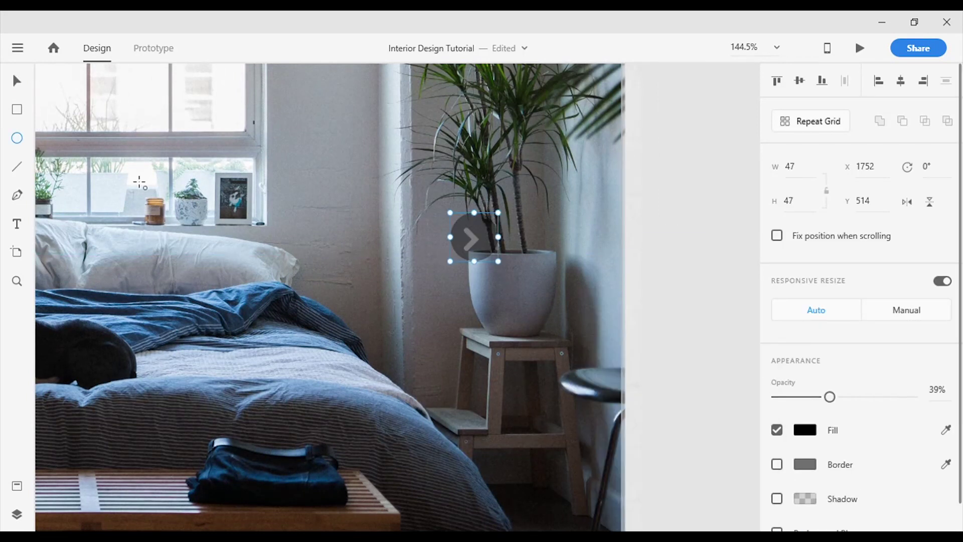
Step: Align the circle and chevron on their vertical middle and group them at the photo's right edge
{"action": "left_click", "coordinate": [16, 80]}
{"action": "left_click_drag", "start_coordinate": [474, 237], "coordinate": [475, 260]}
{"action": "left_click", "coordinate": [473, 238]}
{"action": "left_click", "coordinate": [470, 261]}
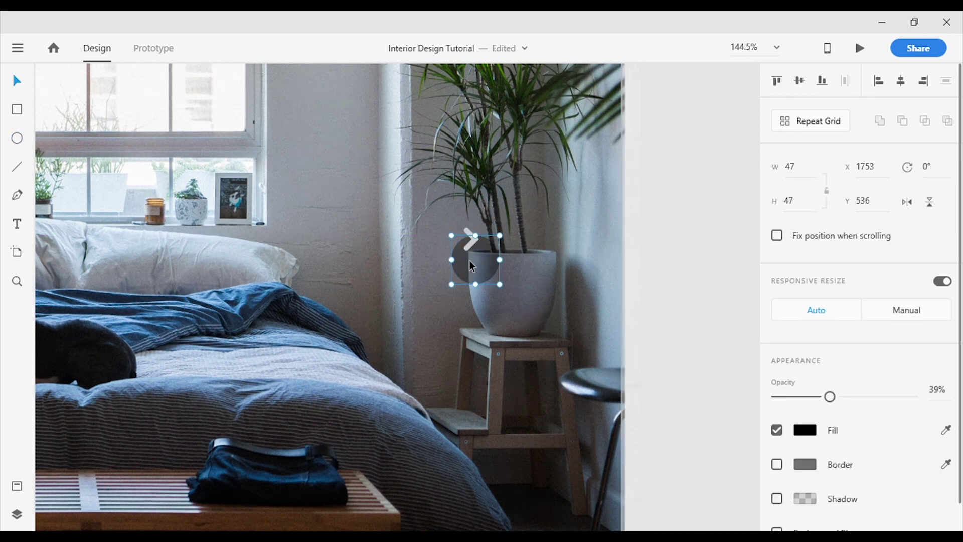
{"action": "left_click", "coordinate": [470, 240], "text": "shift"}
{"action": "left_click", "coordinate": [799, 80]}
{"action": "left_click_drag", "start_coordinate": [486, 255], "coordinate": [585, 228]}
{"action": "key", "text": "ctrl+g"}
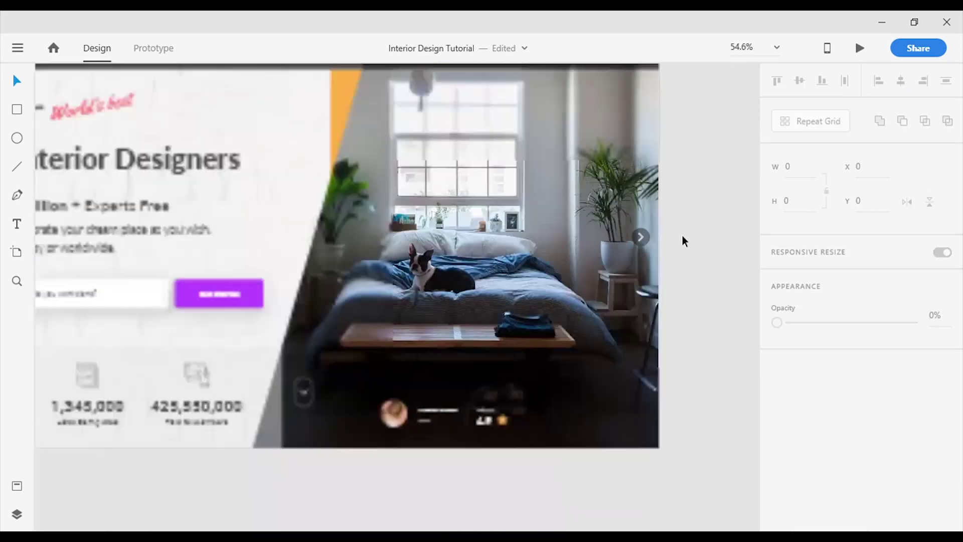
Step: Lower the opacity of the grouped arrow button slightly
{"action": "scroll", "coordinate": [704, 243], "scroll_direction": "up", "scroll_amount": 5}
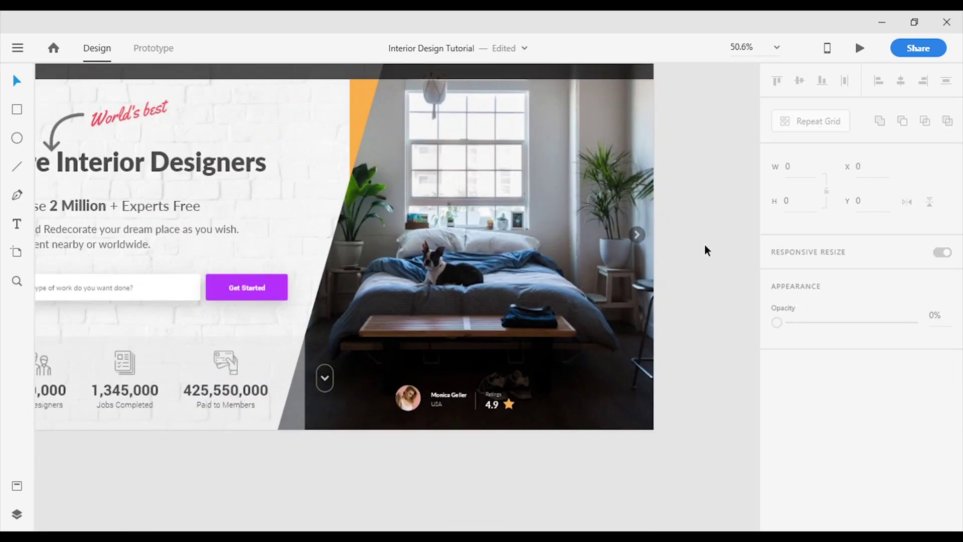
{"action": "left_click_drag", "start_coordinate": [913, 397], "coordinate": [892, 398]}
{"action": "left_click", "coordinate": [692, 280]}
Step: Duplicate the arrow button to the photo's slanted left edge, with its chevron pointing left
{"action": "left_click", "coordinate": [604, 224]}
{"action": "left_click_drag", "start_coordinate": [602, 221], "coordinate": [107, 264]}
{"action": "left_click_drag", "start_coordinate": [137, 221], "coordinate": [119, 220]}
{"action": "left_click", "coordinate": [640, 289]}
{"action": "scroll", "coordinate": [475, 224], "scroll_direction": "down", "scroll_amount": 6}
{"action": "left_click_drag", "start_coordinate": [399, 421], "coordinate": [466, 464]}
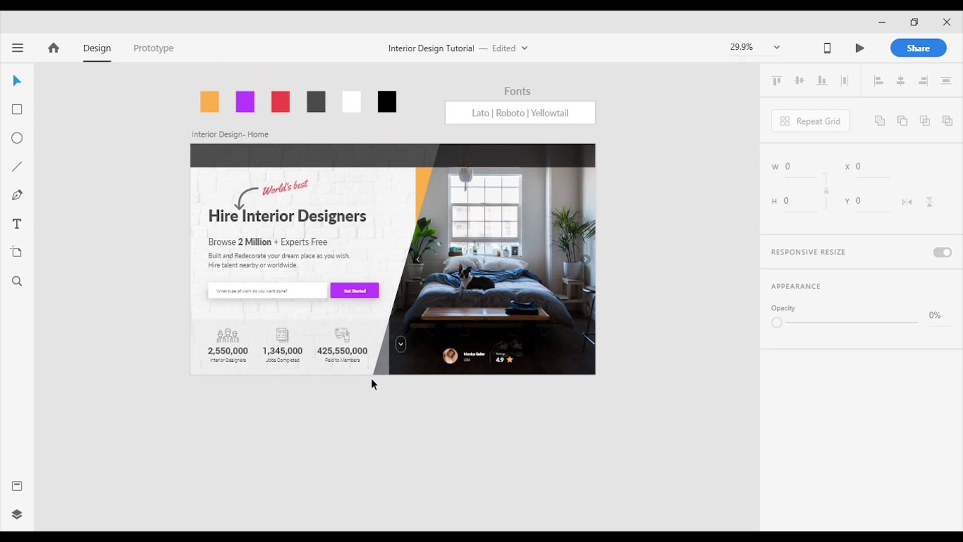
Step: Paste the purple triangle logo and place it in the dark header bar, aligned with the heading's left edge
{"action": "scroll", "coordinate": [236, 170], "scroll_direction": "up", "scroll_amount": 5}
{"action": "left_click_drag", "start_coordinate": [272, 134], "coordinate": [242, 173]}
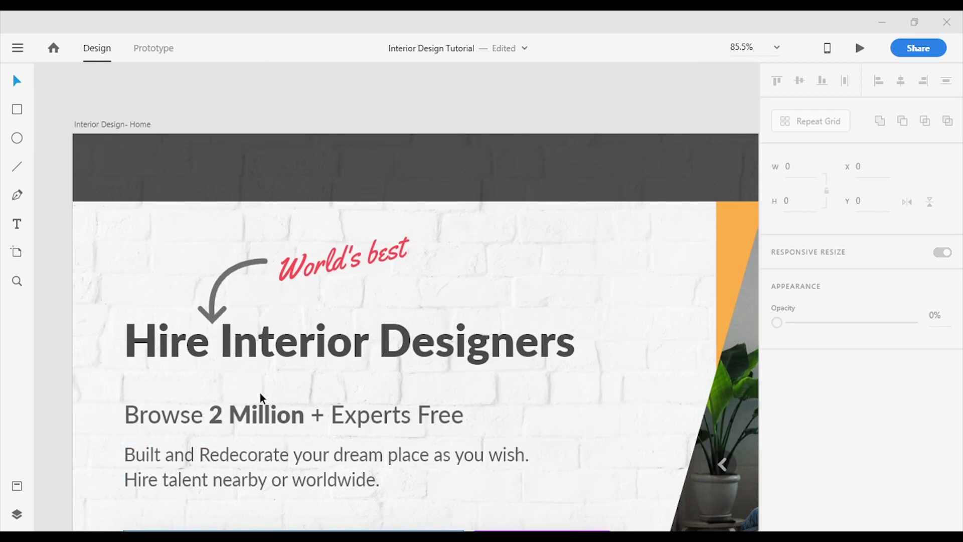
{"action": "key", "text": "ctrl+v"}
{"action": "left_click_drag", "start_coordinate": [400, 302], "coordinate": [142, 174]}
{"action": "left_click", "coordinate": [257, 116]}
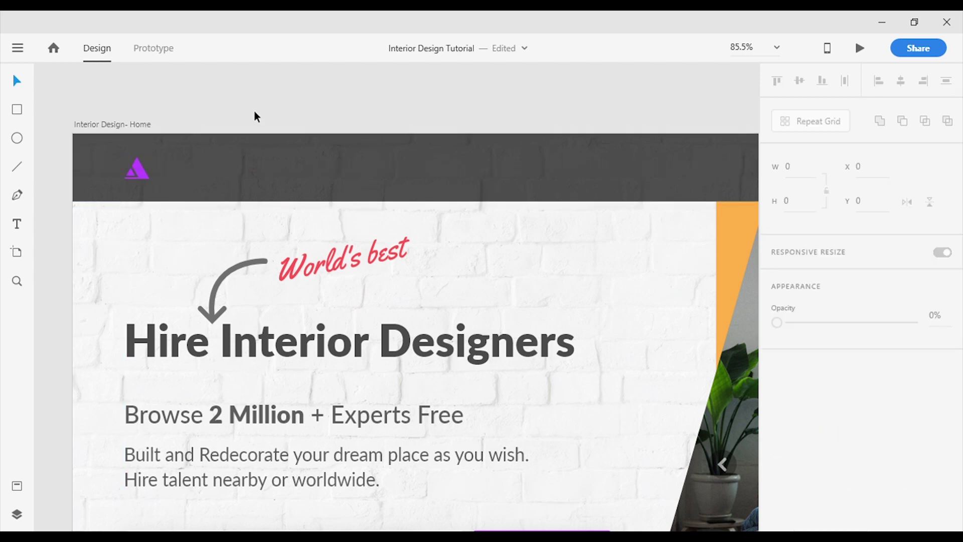
Step: Add a "Log in" text to the header bar above the photo and set its weight to Regular
{"action": "scroll", "coordinate": [415, 161], "scroll_direction": "down", "scroll_amount": 3}
{"action": "scroll", "coordinate": [496, 144], "scroll_direction": "down", "scroll_amount": 2}
{"action": "left_click_drag", "start_coordinate": [496, 144], "coordinate": [311, 200]}
{"action": "scroll", "coordinate": [312, 199], "scroll_direction": "up", "scroll_amount": 3}
{"action": "key", "text": "t"}
{"action": "scroll", "coordinate": [409, 222], "scroll_direction": "right", "scroll_amount": 3}
{"action": "left_click", "coordinate": [391, 215]}
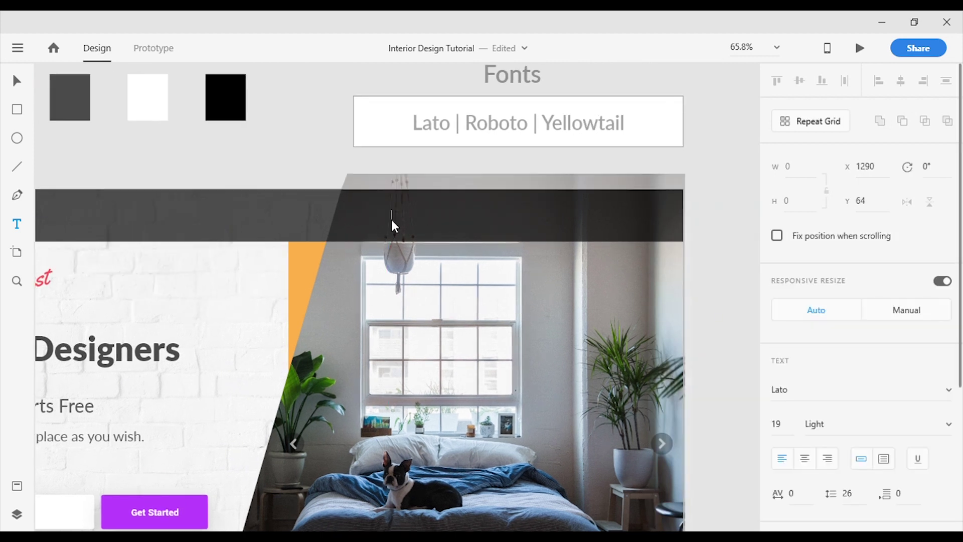
{"action": "type", "text": "Log in"}
{"action": "key", "text": "Escape"}
{"action": "left_click", "coordinate": [883, 424]}
{"action": "key", "text": "Up"}
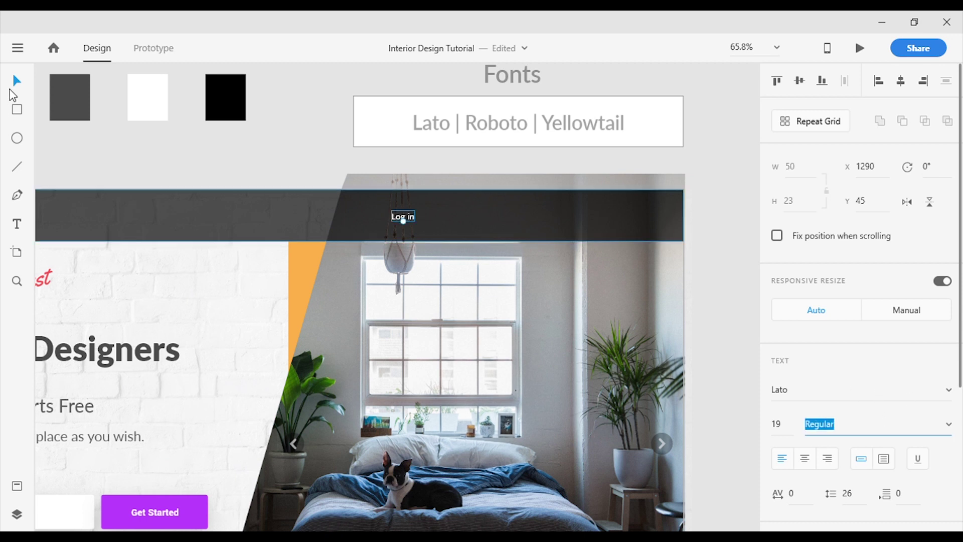
Step: Enlarge "Log in" to font size 29 and duplicate it to its right as "Sign up"
{"action": "scroll", "coordinate": [424, 215], "scroll_direction": "up", "scroll_amount": 2}
{"action": "left_click_drag", "start_coordinate": [404, 229], "coordinate": [487, 224]}
{"action": "double_click", "coordinate": [487, 225]}
{"action": "type", "text": "Sign up"}
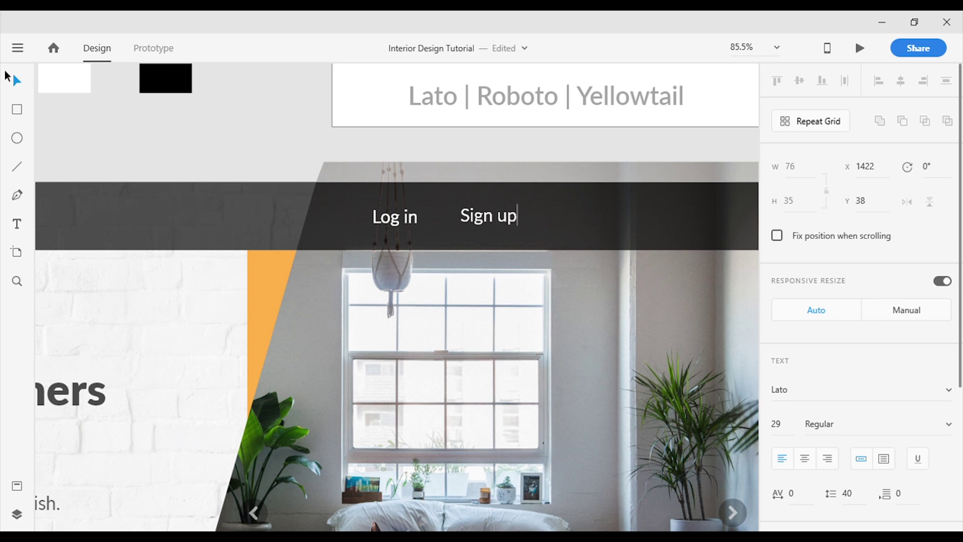
{"action": "left_click", "coordinate": [6, 75]}
Step: Duplicate "Sign up" farther right in the header bar and change the copy to "Post a Job"
{"action": "left_click_drag", "start_coordinate": [490, 218], "coordinate": [600, 220], "text": "alt"}
{"action": "double_click", "coordinate": [602, 221]}
{"action": "type", "text": "Post a Job"}
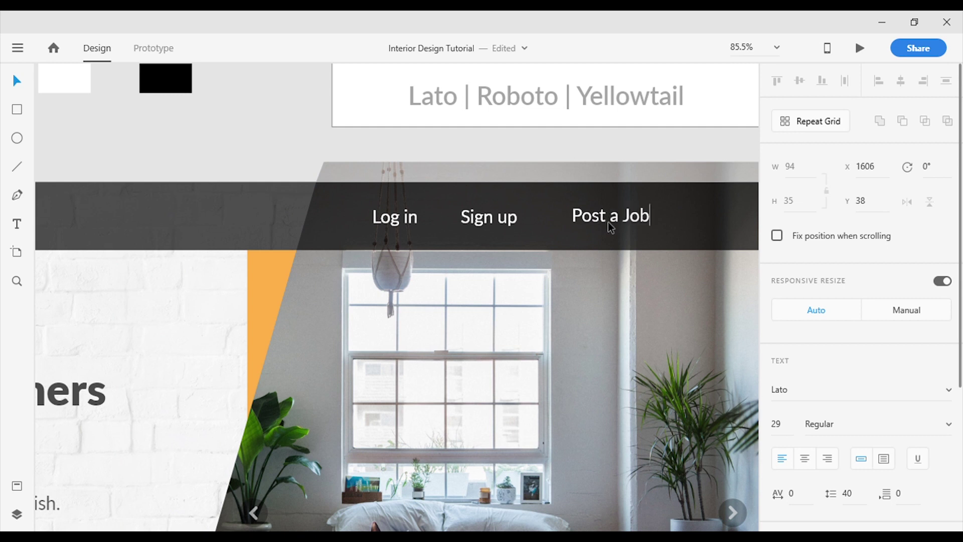
Step: Duplicate "Log in" to its left in the header bar and change the copy to "How it Works"
{"action": "left_click_drag", "start_coordinate": [393, 218], "coordinate": [239, 222], "text": "alt"}
{"action": "double_click", "coordinate": [239, 221]}
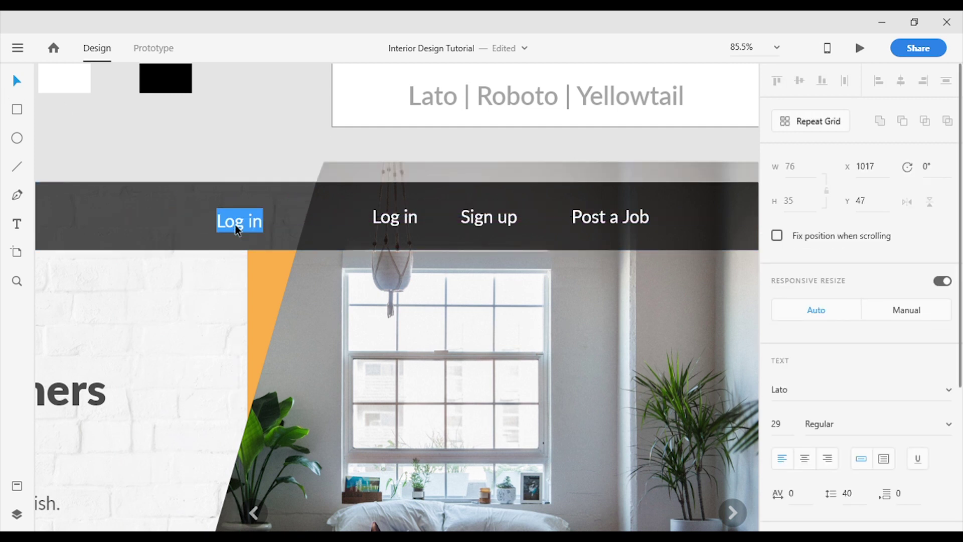
{"action": "type", "text": "How it Works"}
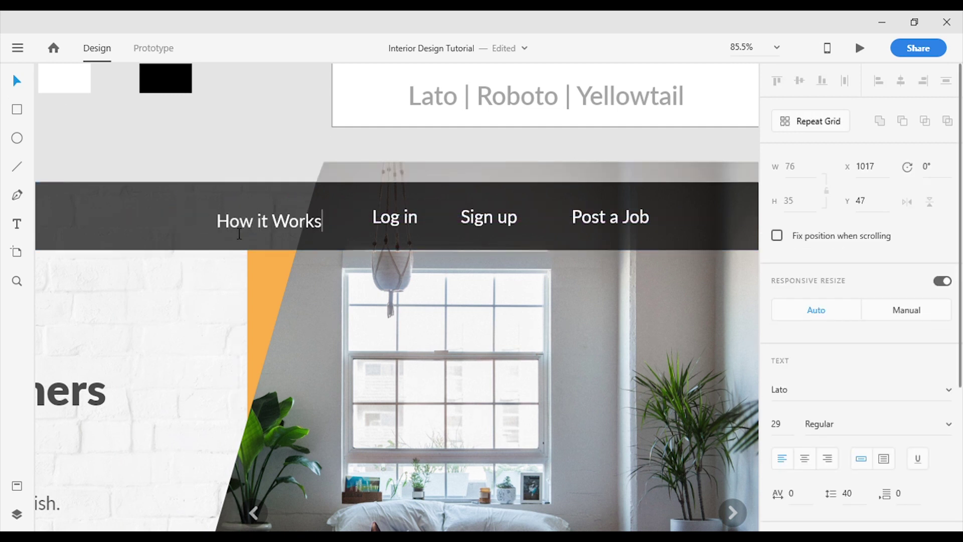
{"action": "left_click", "coordinate": [16, 80]}
{"action": "left_click", "coordinate": [137, 138]}
{"action": "scroll", "coordinate": [138, 139], "scroll_direction": "left", "scroll_amount": 3}
{"action": "double_click", "coordinate": [403, 225]}
{"action": "left_click_drag", "start_coordinate": [467, 223], "coordinate": [503, 225]}
{"action": "key", "text": "BackSpace"}
{"action": "key", "text": "Escape"}
Step: Duplicate "How it Works" to its left in the header bar and change the copy to "Find Job"
{"action": "left_click_drag", "start_coordinate": [398, 223], "coordinate": [257, 222], "text": "alt"}
{"action": "double_click", "coordinate": [257, 221]}
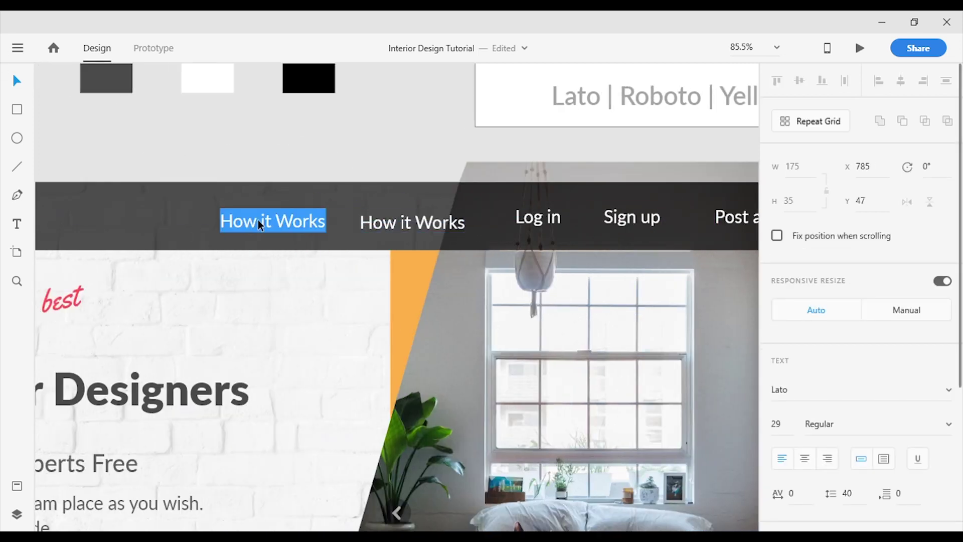
{"action": "type", "text": "Find"}
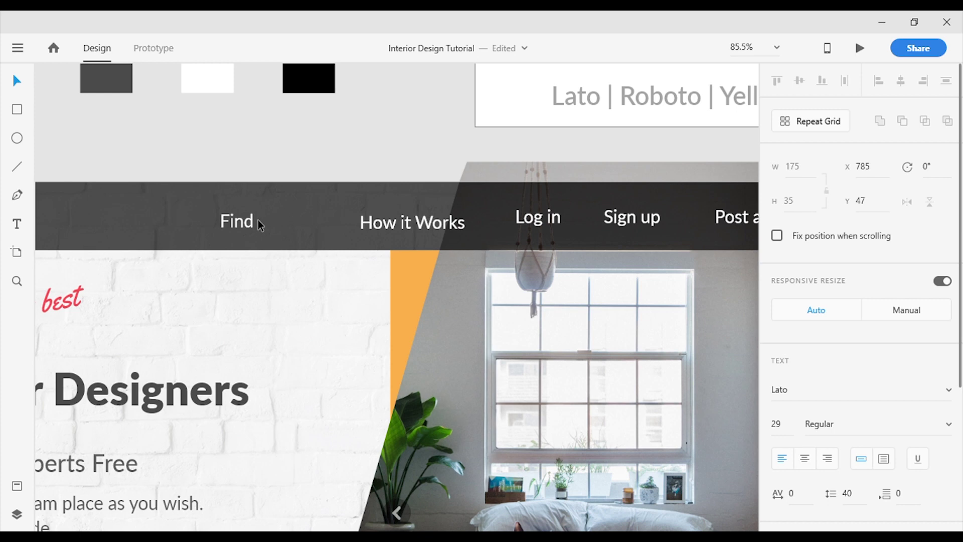
{"action": "left_click", "coordinate": [192, 136]}
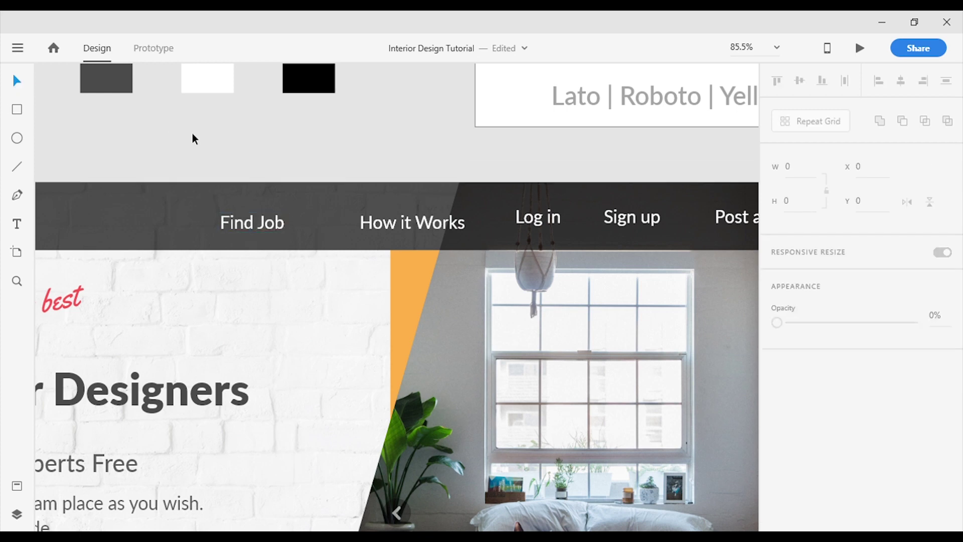
Step: Shift "How it Works" and "Find Job" leftward in the header bar, keeping both on one line
{"action": "scroll", "coordinate": [366, 164], "scroll_direction": "down", "scroll_amount": 2}
{"action": "left_click_drag", "start_coordinate": [410, 215], "coordinate": [379, 212]}
{"action": "left_click", "coordinate": [286, 209], "text": "shift"}
{"action": "left_click_drag", "start_coordinate": [286, 209], "coordinate": [278, 210]}
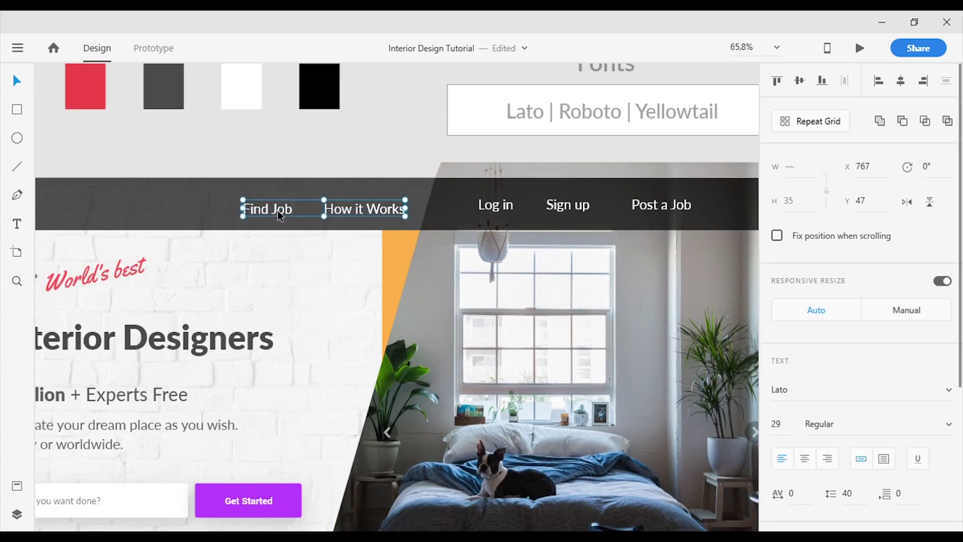
{"action": "left_click", "coordinate": [403, 169]}
Step: Reduce the font size of all five header navigation links to 21
{"action": "scroll", "coordinate": [403, 168], "scroll_direction": "down", "scroll_amount": 6}
{"action": "scroll", "coordinate": [450, 194], "scroll_direction": "up", "scroll_amount": 7}
{"action": "scroll", "coordinate": [372, 193], "scroll_direction": "up", "scroll_amount": 1}
{"action": "left_click", "coordinate": [297, 167]}
{"action": "left_click", "coordinate": [180, 168], "text": "shift"}
{"action": "left_click_drag", "start_coordinate": [350, 174], "coordinate": [343, 172]}
{"action": "key", "text": "Escape"}
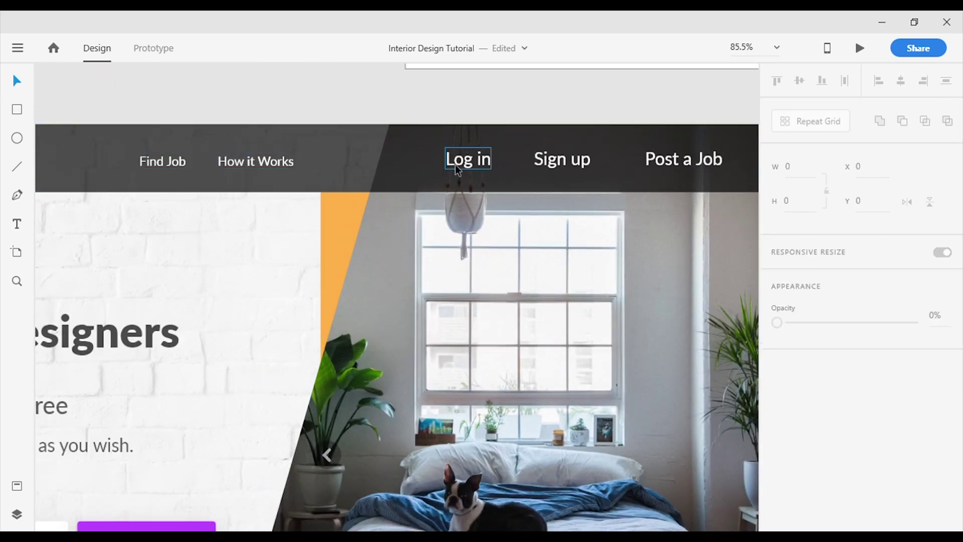
{"action": "left_click", "coordinate": [464, 159]}
{"action": "left_click", "coordinate": [772, 426]}
{"action": "type", "text": "21"}
{"action": "left_click", "coordinate": [336, 96]}
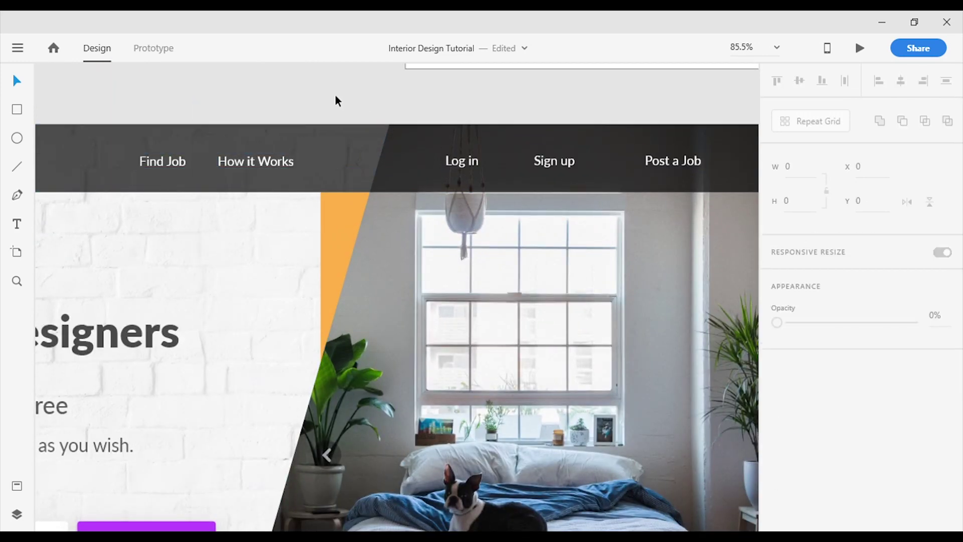
Step: Move "Find Job" and "How it Works" rightward in the header bar, closer to "Log in"
{"action": "left_click", "coordinate": [462, 170]}
{"action": "key", "text": "Escape"}
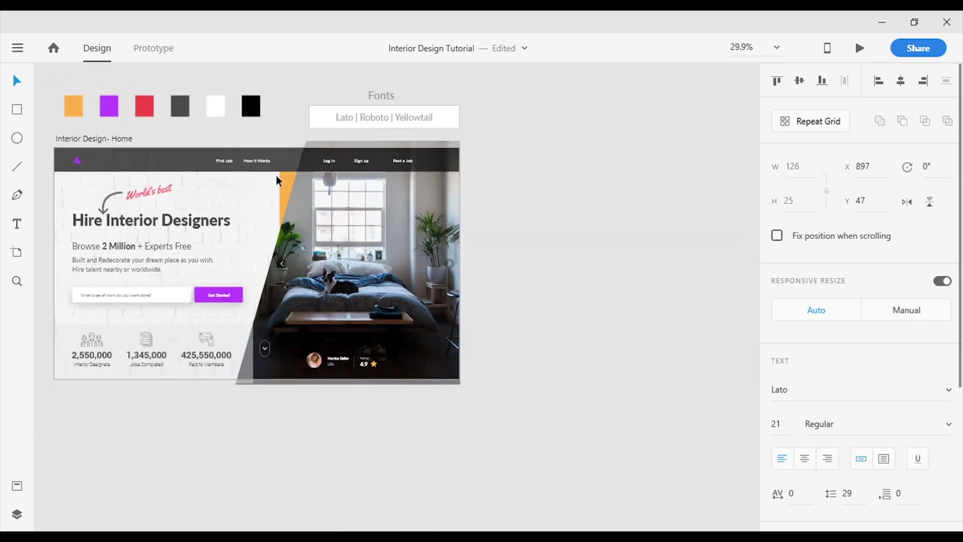
{"action": "scroll", "coordinate": [429, 224], "scroll_direction": "up", "scroll_amount": 3}
{"action": "left_click", "coordinate": [285, 196]}
{"action": "left_click_drag", "start_coordinate": [282, 195], "coordinate": [319, 196]}
{"action": "left_click", "coordinate": [410, 140]}
{"action": "left_click_drag", "start_coordinate": [482, 184], "coordinate": [412, 187]}
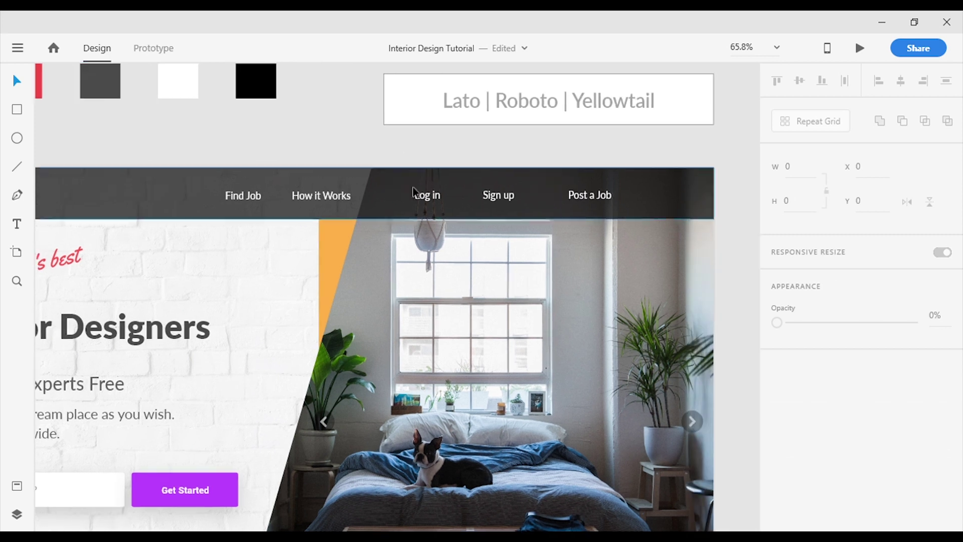
Step: Align all five header navigation links vertically to their common middle
{"action": "left_click", "coordinate": [427, 195]}
{"action": "left_click", "coordinate": [498, 196], "text": "shift"}
{"action": "left_click", "coordinate": [321, 196], "text": "shift"}
{"action": "left_click", "coordinate": [243, 196], "text": "shift"}
{"action": "left_click", "coordinate": [590, 196], "text": "shift"}
{"action": "left_click", "coordinate": [799, 80]}
{"action": "left_click", "coordinate": [693, 146]}
Step: Nudge "Log in", "Sign up" and "Post a Job" leftward to tighten the spacing of the header links
{"action": "left_click", "coordinate": [426, 197]}
{"action": "key", "text": "Left"}
{"action": "key", "text": "Left"}
{"action": "key", "text": "Left"}
{"action": "key", "text": "Left"}
{"action": "key", "text": "Left"}
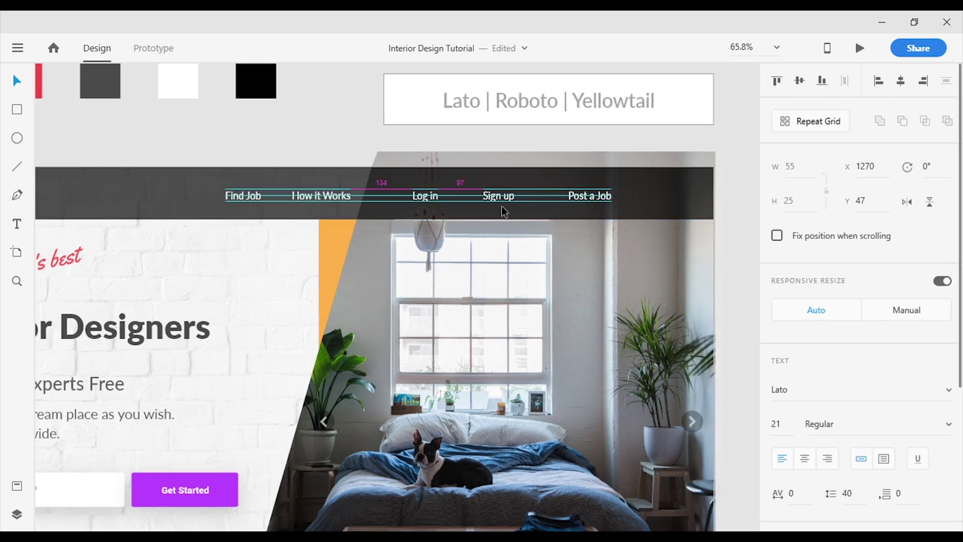
{"action": "key", "text": "Left"}
{"action": "key", "text": "Left"}
{"action": "key", "text": "Left"}
{"action": "key", "text": "Left"}
{"action": "key", "text": "Left"}
{"action": "key", "text": "Left"}
{"action": "key", "text": "Left"}
{"action": "left_click", "coordinate": [590, 196]}
{"action": "key", "text": "Left"}
{"action": "key", "text": "Left"}
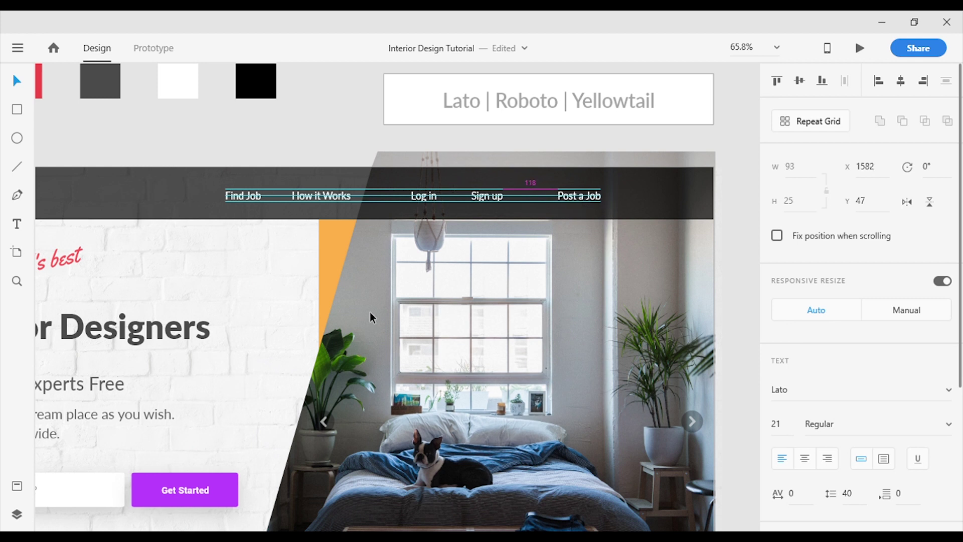
Step: Copy the purple "Get Started" button shape behind "Post a Job" in the header and vertically align it with the text
{"action": "left_click", "coordinate": [241, 477]}
{"action": "left_click_drag", "start_coordinate": [228, 490], "coordinate": [612, 198], "text": "alt"}
{"action": "left_click", "coordinate": [590, 196], "text": "shift"}
{"action": "left_click", "coordinate": [797, 80]}
{"action": "left_click", "coordinate": [679, 163]}
{"action": "scroll", "coordinate": [680, 165], "scroll_direction": "down", "scroll_amount": 3}
{"action": "left_click", "coordinate": [679, 168]}
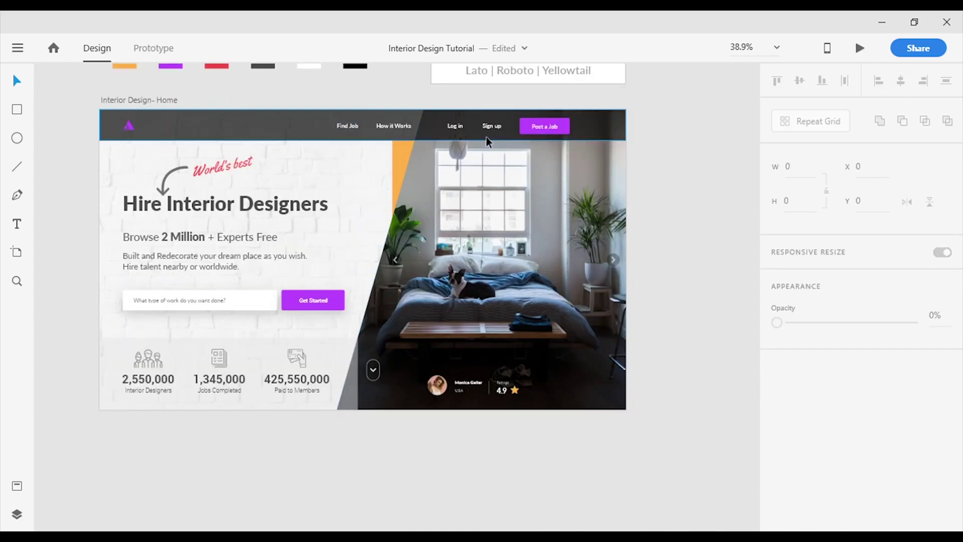
Step: Slightly lower the opacity of "Sign up", "Log in", "How it Works" and "Find Job" in the header
{"action": "left_click", "coordinate": [490, 127]}
{"action": "left_click", "coordinate": [453, 128], "text": "shift"}
{"action": "left_click", "coordinate": [394, 127], "text": "shift"}
{"action": "left_click", "coordinate": [350, 128], "text": "shift"}
{"action": "scroll", "coordinate": [873, 301], "scroll_direction": "down", "scroll_amount": 5}
{"action": "mouse_move", "coordinate": [914, 435]}
{"action": "left_mouse_down"}
{"action": "mouse_move", "coordinate": [873, 434]}
{"action": "mouse_move", "coordinate": [896, 430]}
{"action": "left_mouse_up"}
{"action": "left_click", "coordinate": [520, 454]}
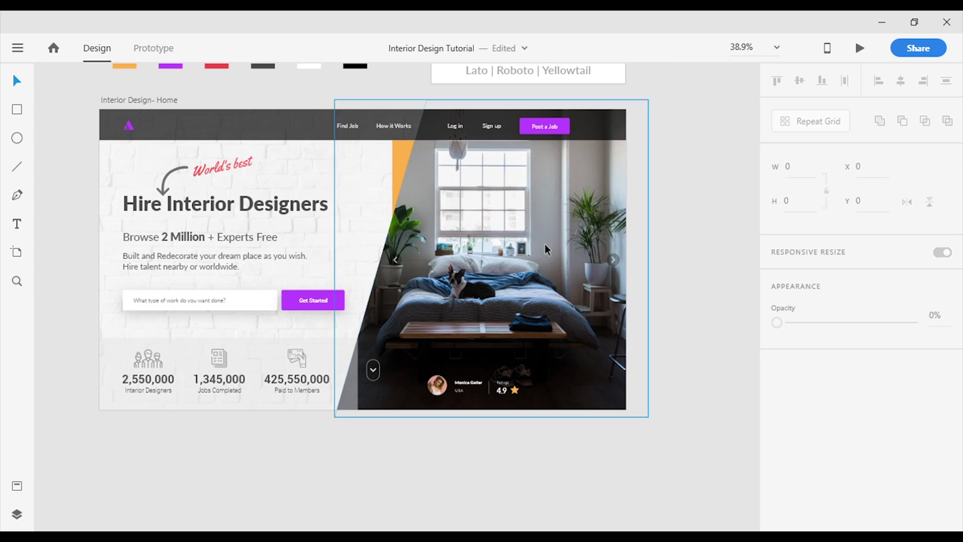
Step: Change the "Post a Job" button text to a heavier, upright Lato weight
{"action": "scroll", "coordinate": [545, 244], "scroll_direction": "up", "scroll_amount": 1}
{"action": "scroll", "coordinate": [544, 148], "scroll_direction": "up", "scroll_amount": 4}
{"action": "left_click", "coordinate": [554, 133]}
{"action": "scroll", "coordinate": [873, 301], "scroll_direction": "down", "scroll_amount": 2}
{"action": "left_click", "coordinate": [876, 360]}
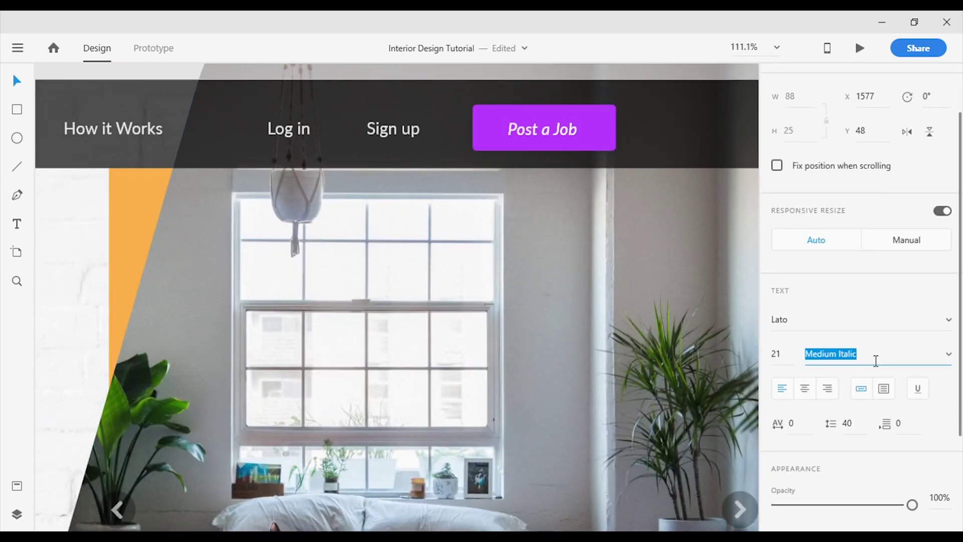
{"action": "left_click", "coordinate": [632, 355]}
{"action": "scroll", "coordinate": [580, 254], "scroll_direction": "down", "scroll_amount": 6}
{"action": "scroll", "coordinate": [368, 288], "scroll_direction": "up", "scroll_amount": 2}
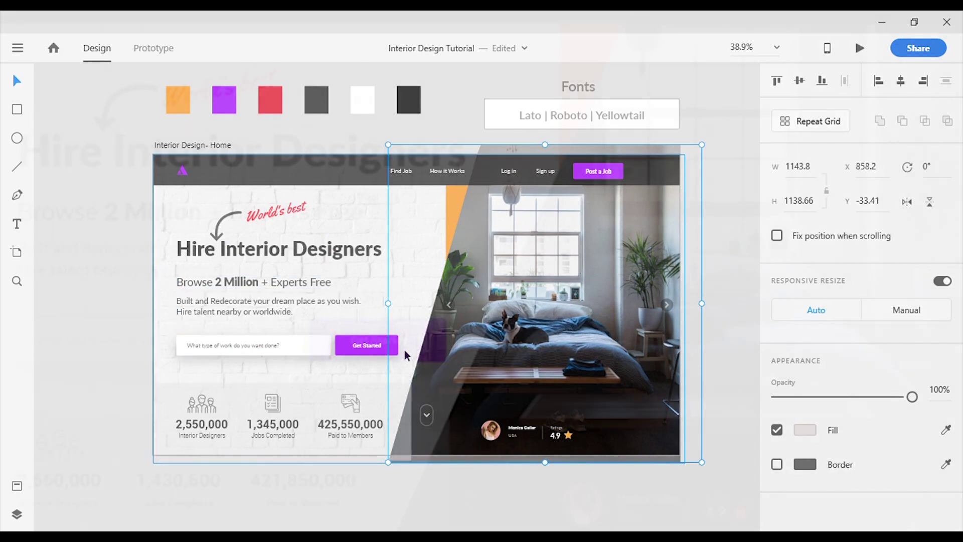